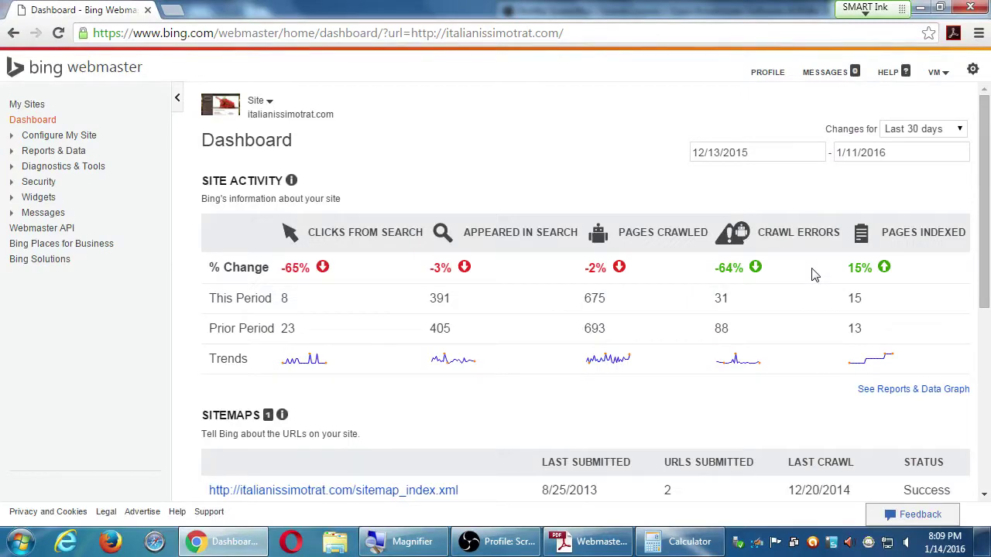
# Scroll the Bing dashboard down to the Sitemaps entry under Configure My Site
pyautogui.scroll(-2, 815, 274)
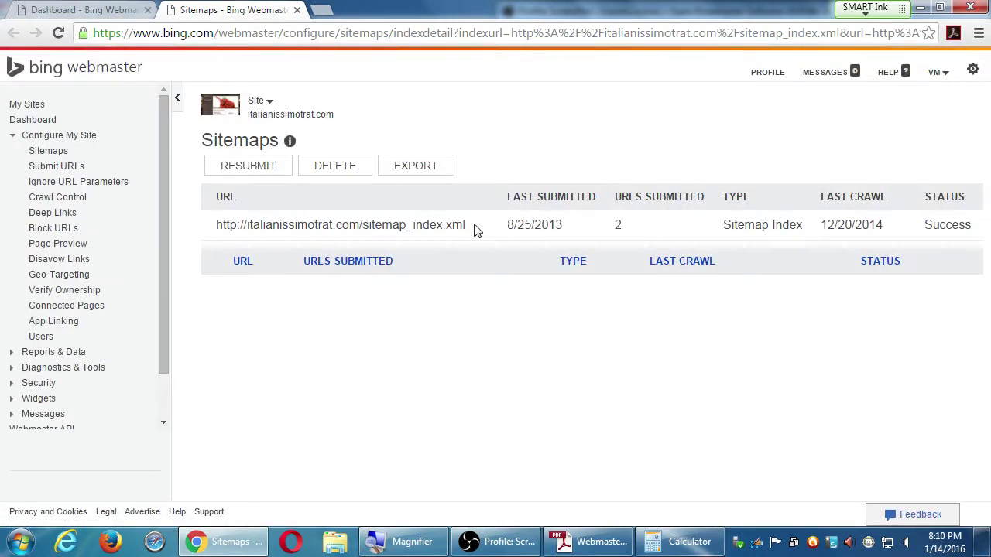
# Load sitemap_index.xml in the browser and view its source listing post-sitemap.xml and page-sitemap.xml
pyautogui.moveTo(473, 228); pyautogui.dragTo(214, 230)
pyautogui.hotkey('ctrl', 'c')
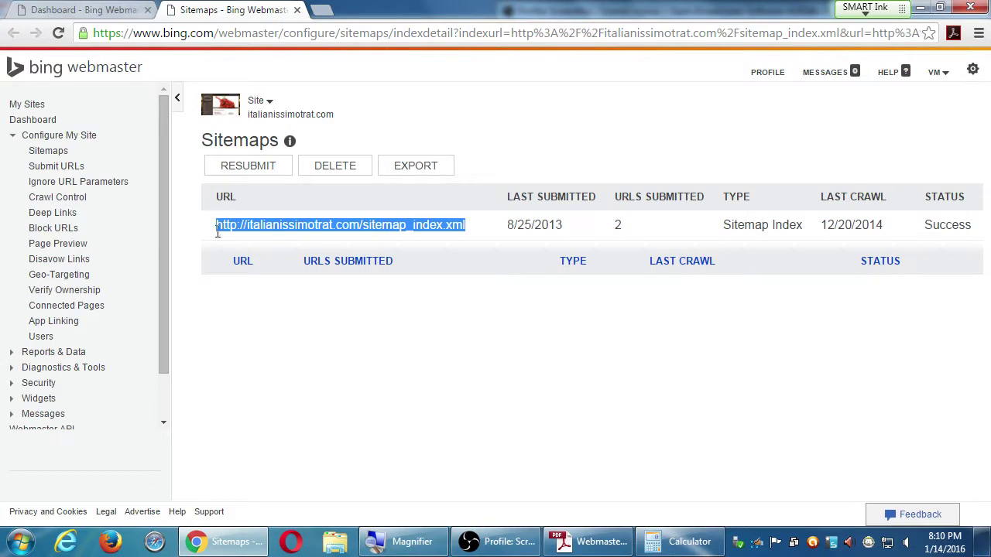
pyautogui.click(291, 39)
pyautogui.hotkey('ctrl', 'v')
pyautogui.press('Return')
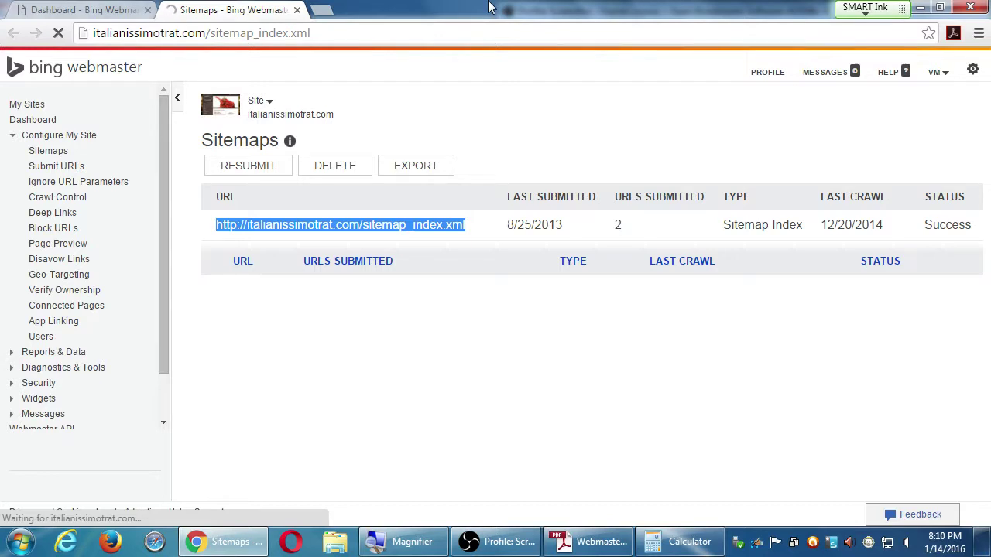
pyautogui.hotkey('ctrl', 'u')
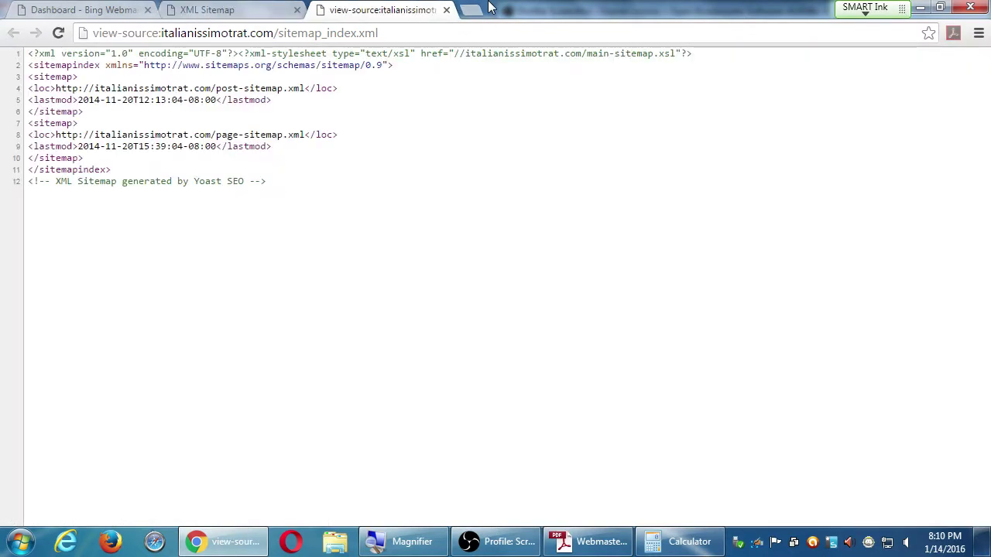
pyautogui.hotkey('ctrl', 'w')
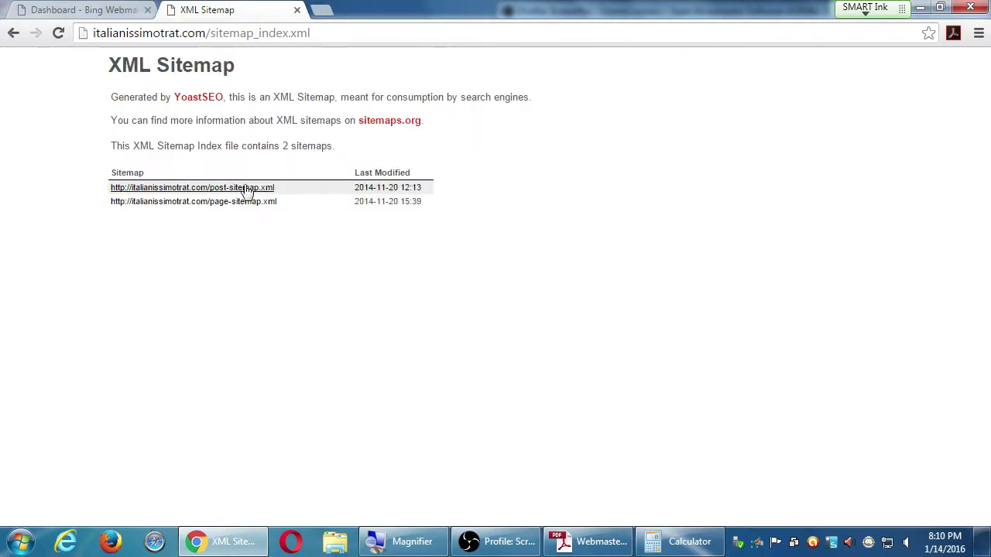
# Review post-sitemap.xml and page-sitemap.xml's raw XML, then bring up the Webmaster Tools PDF in Adobe Reader
pyautogui.click(246, 192)
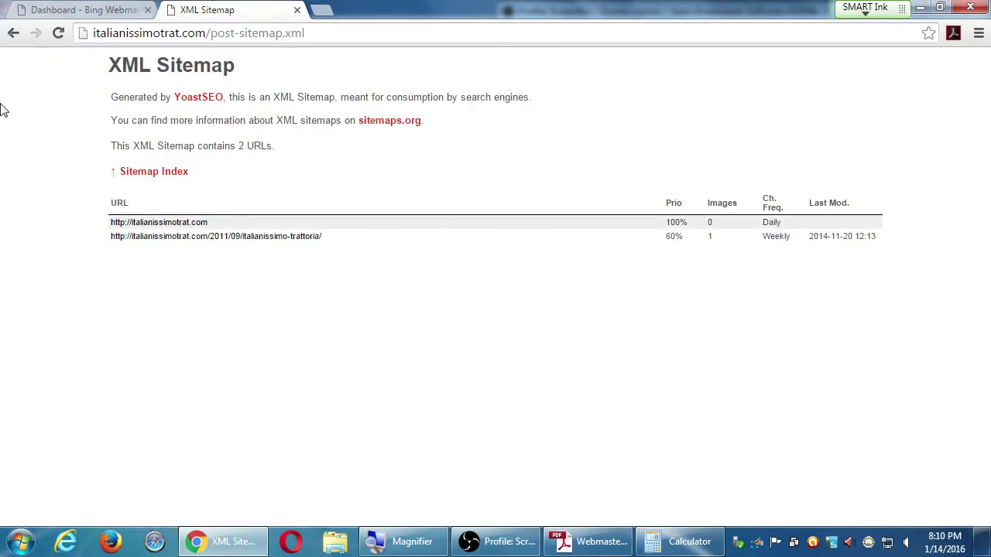
pyautogui.hotkey('alt', 'Left')
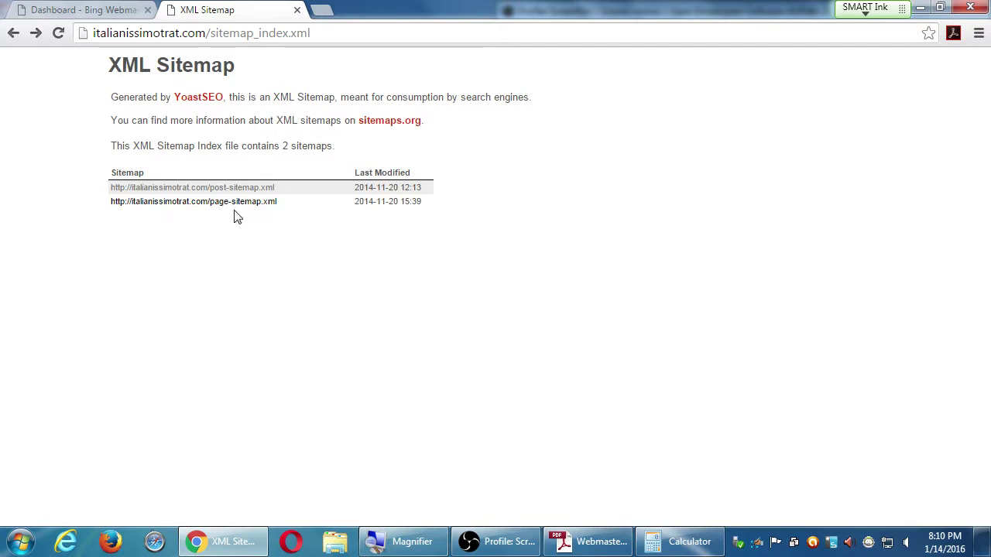
pyautogui.click(235, 203)
pyautogui.hotkey('ctrl', 'u')
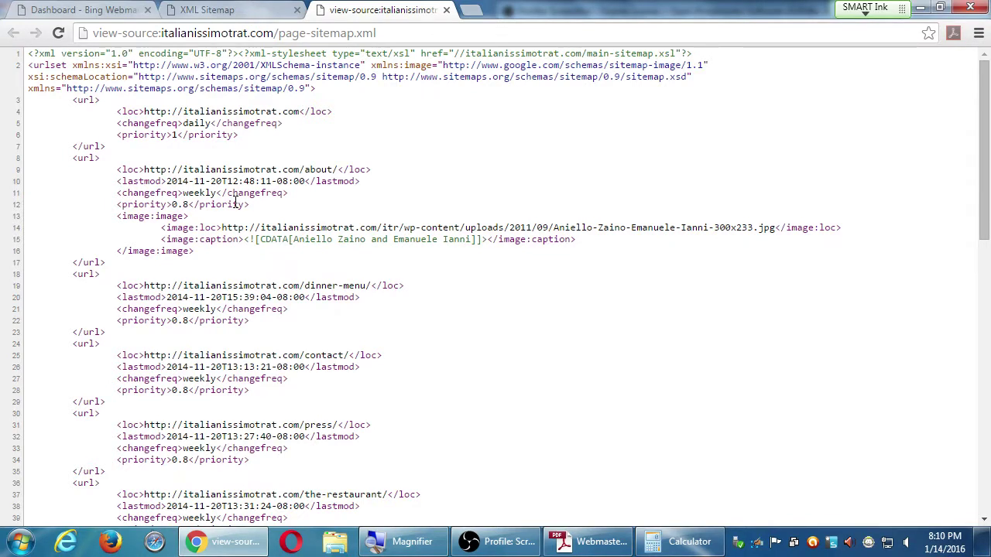
pyautogui.hotkey('ctrl', 'w')
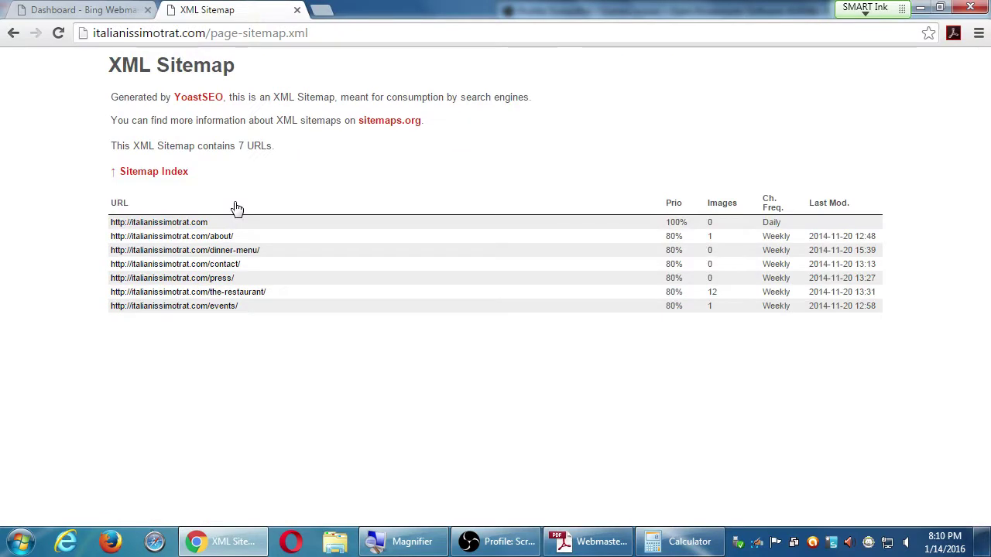
pyautogui.click(600, 541)
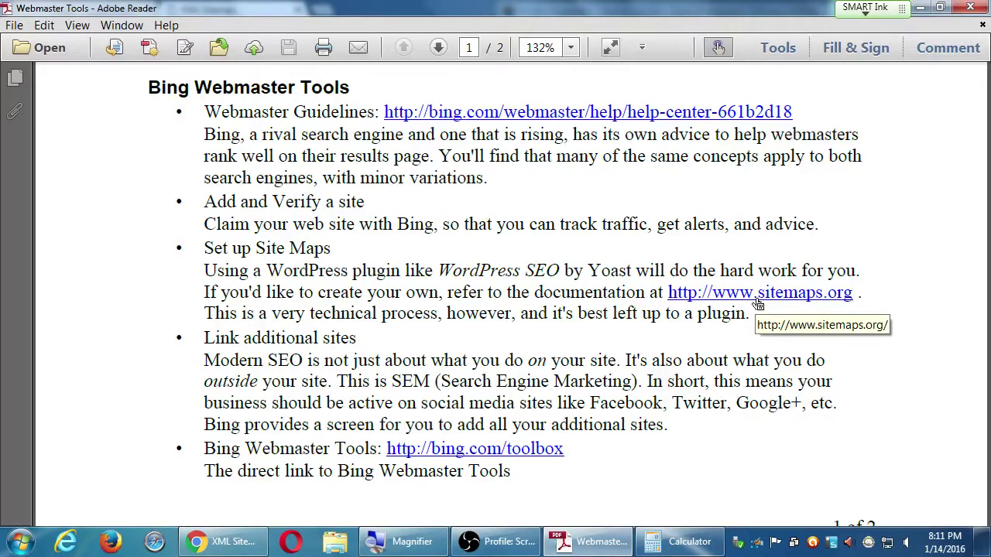
# Minimize the Webmaster Tools PDF to return to the page-sitemap.xml listing
pyautogui.click(920, 7)
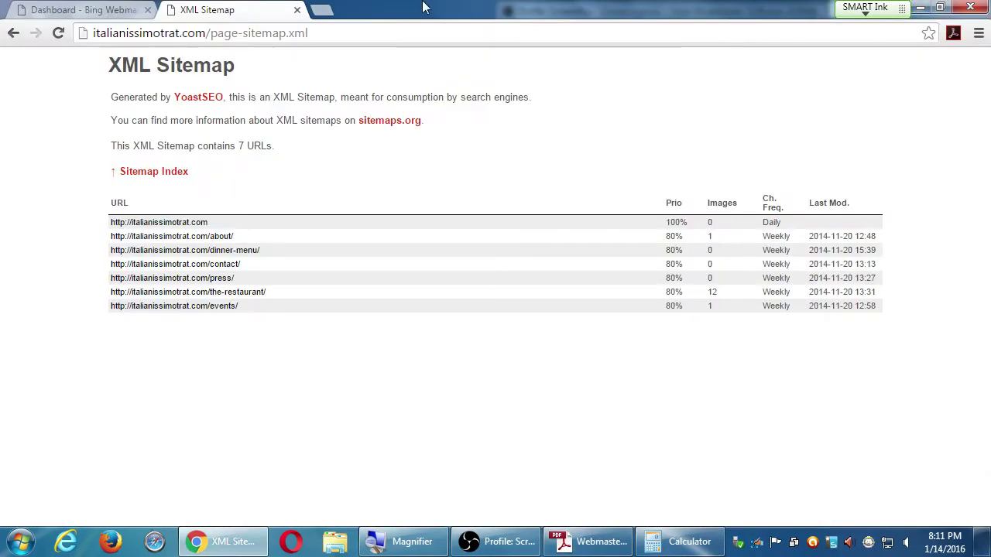
# Close the sitemap tab and open the full list of 133 search keywords from the Bing dashboard
pyautogui.click(296, 10)
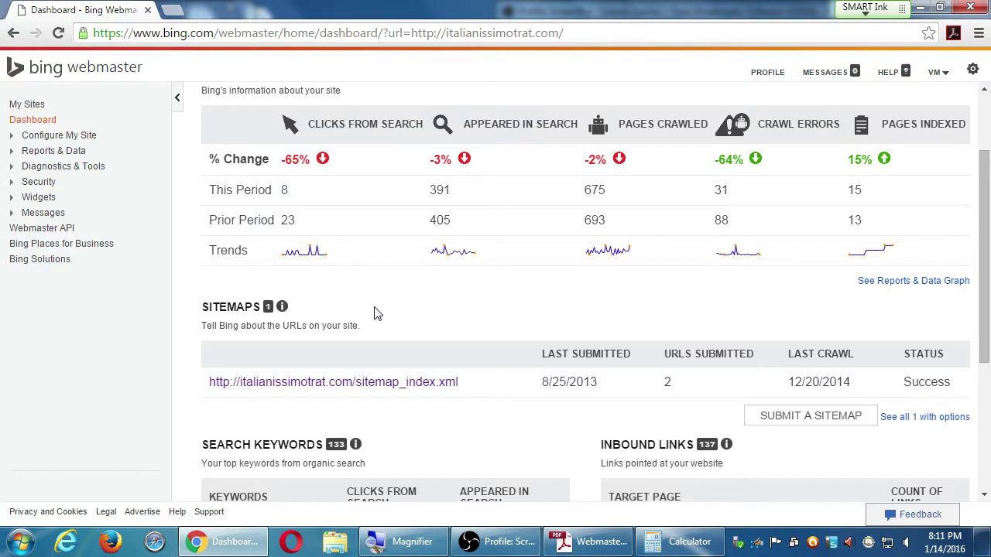
pyautogui.scroll(-3, 383, 309)
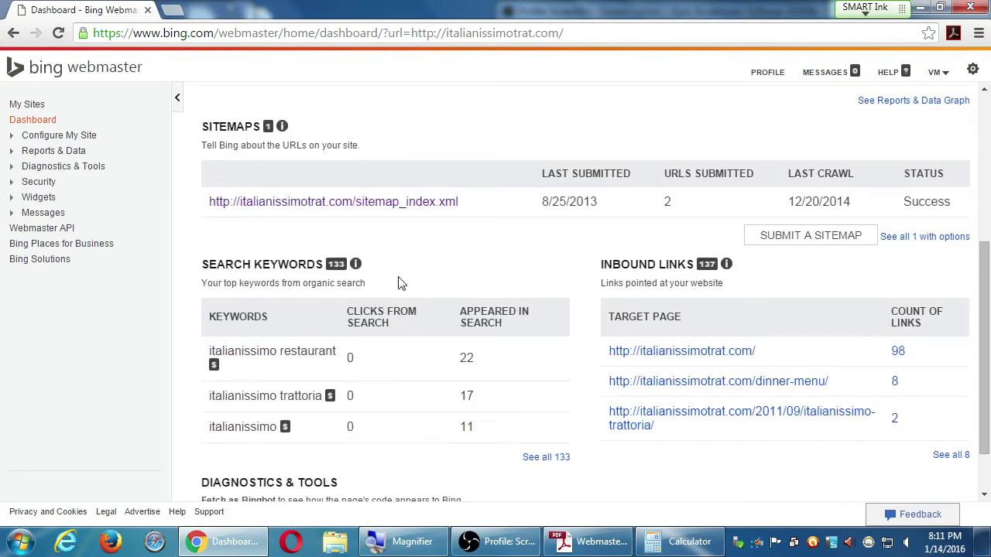
pyautogui.scroll(1, 472, 250)
pyautogui.scroll(-1, 464, 249)
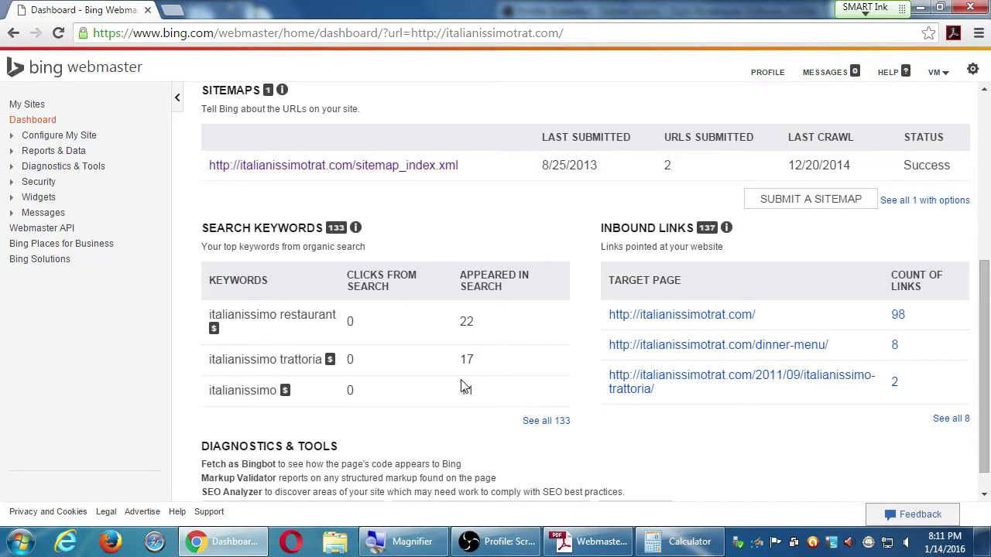
pyautogui.click(534, 422)
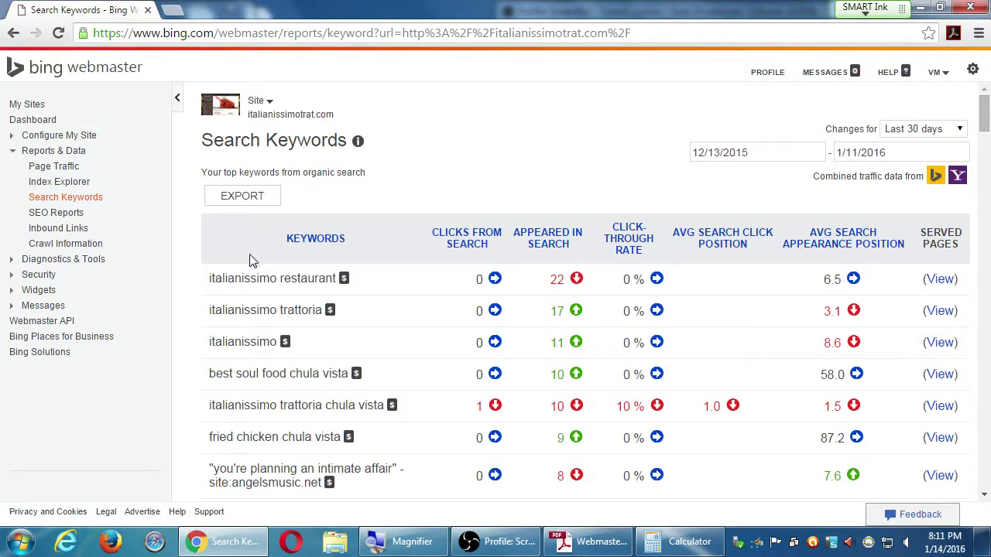
# Highlight and deselect the keywords italianissimo restaurant and best soul food chula vista
pyautogui.moveTo(222, 279); pyautogui.dragTo(273, 280)
pyautogui.click(424, 283)
pyautogui.moveTo(210, 374); pyautogui.dragTo(350, 374)
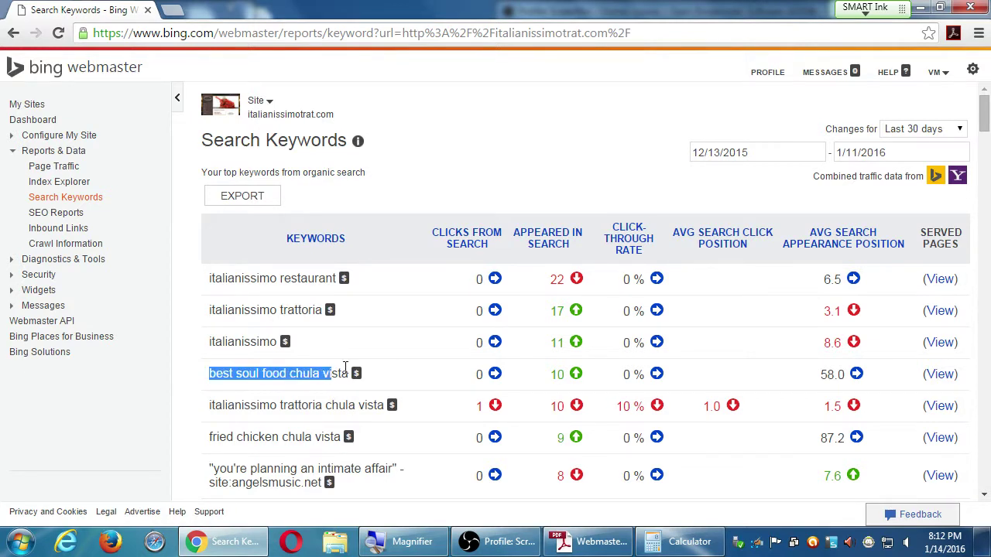
pyautogui.click(447, 358)
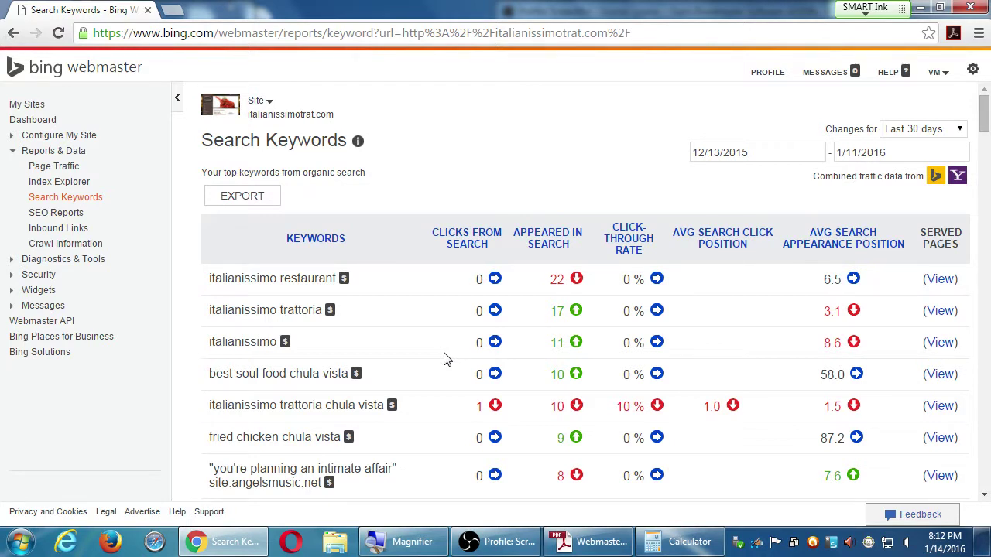
pyautogui.scroll(-3, 418, 360)
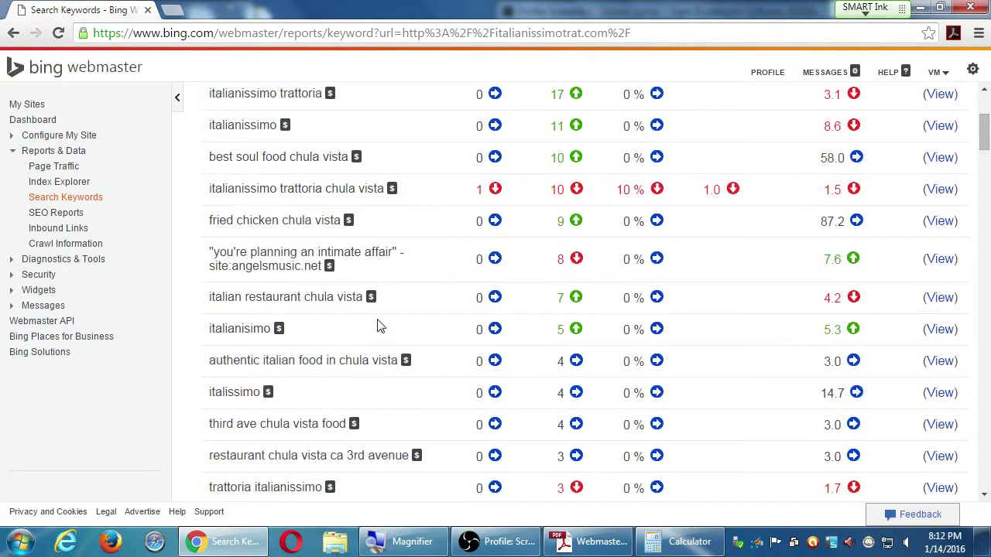
pyautogui.scroll(-4, 395, 325)
pyautogui.scroll(-5, 395, 325)
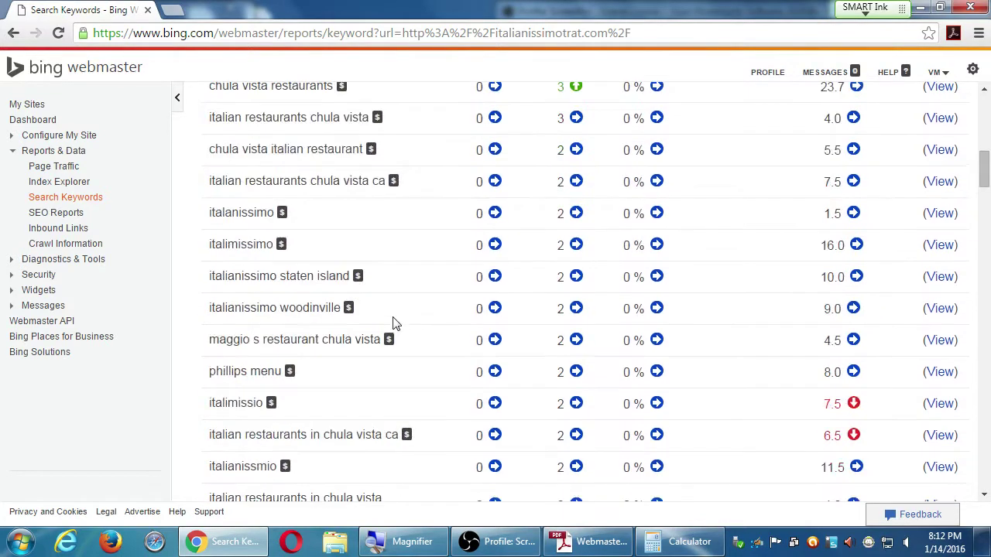
pyautogui.scroll(4, 393, 323)
pyautogui.scroll(5, 399, 325)
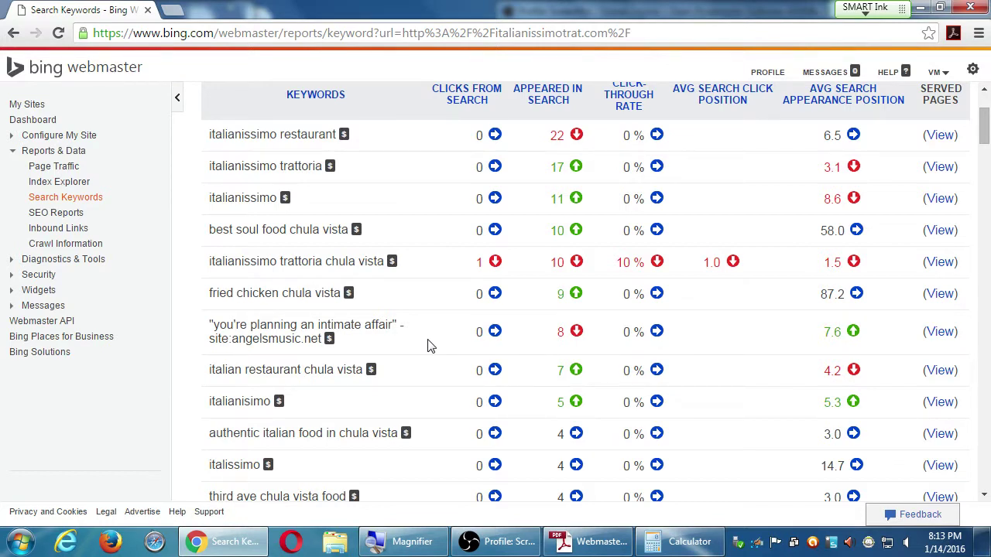
pyautogui.scroll(-1, 432, 315)
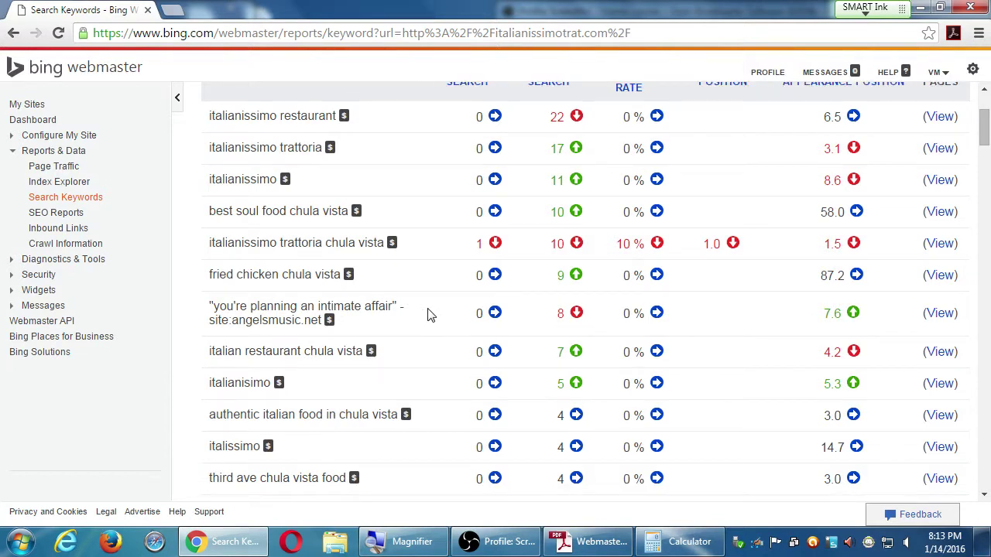
pyautogui.scroll(-3, 431, 315)
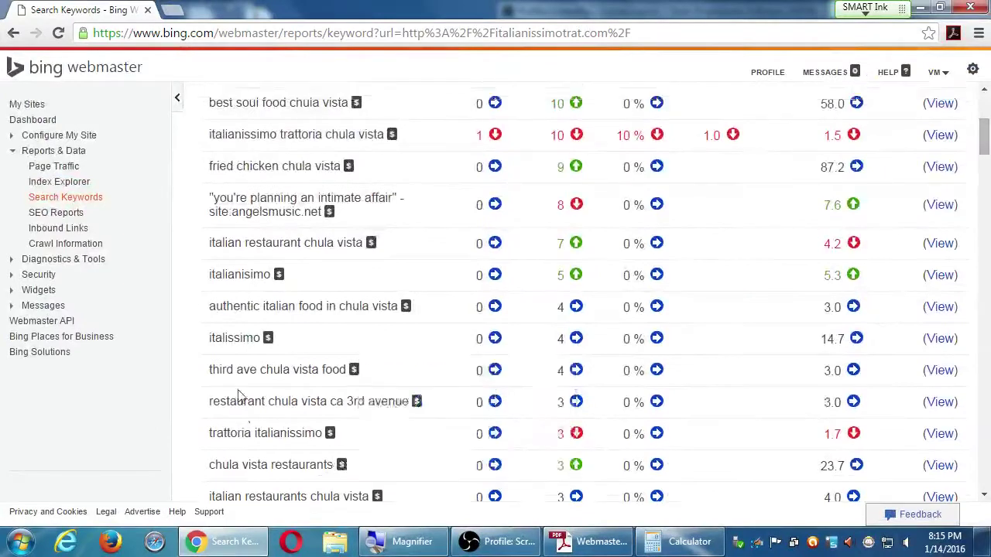
pyautogui.scroll(-5, 169, 243)
pyautogui.scroll(-2, 235, 398)
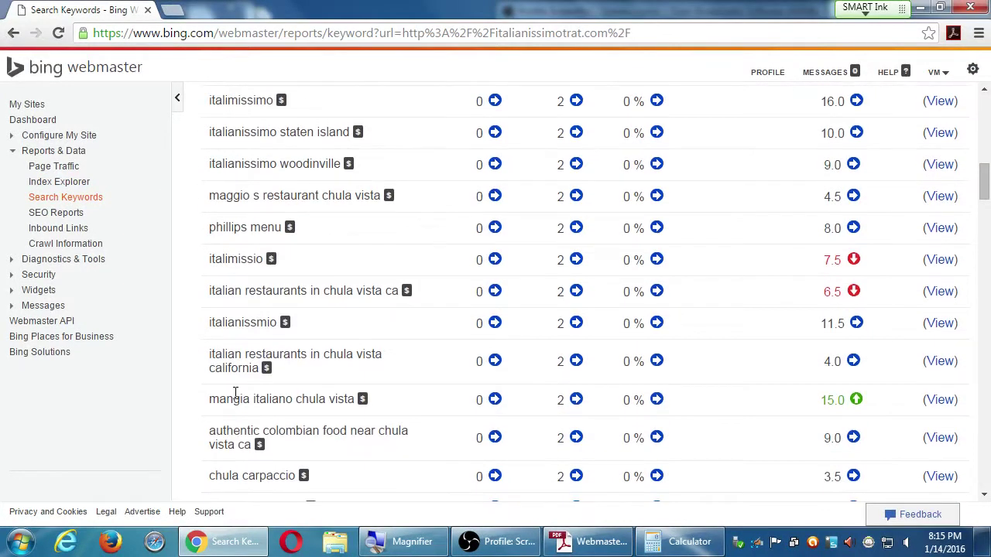
pyautogui.scroll(-2, 234, 393)
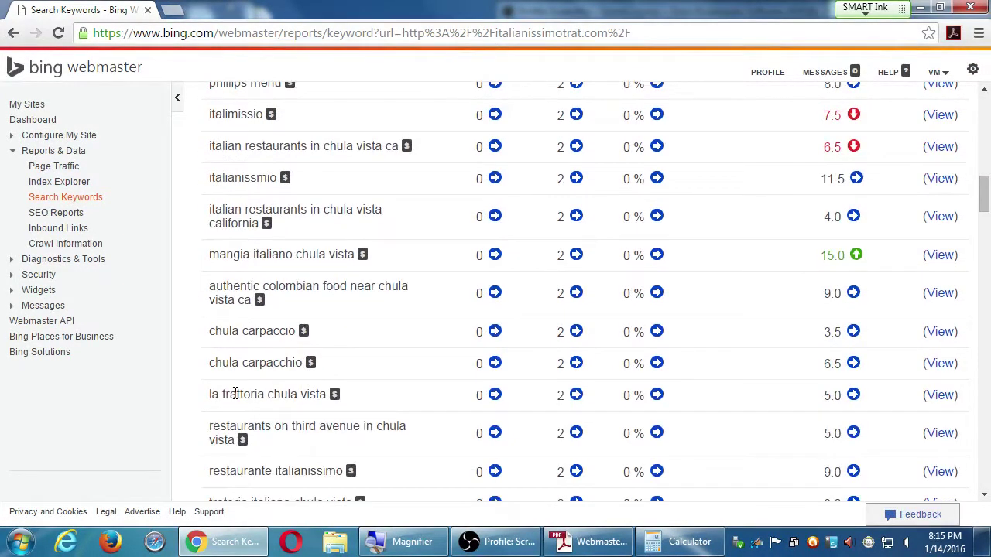
pyautogui.press('super+plus')
pyautogui.moveTo(243, 440)
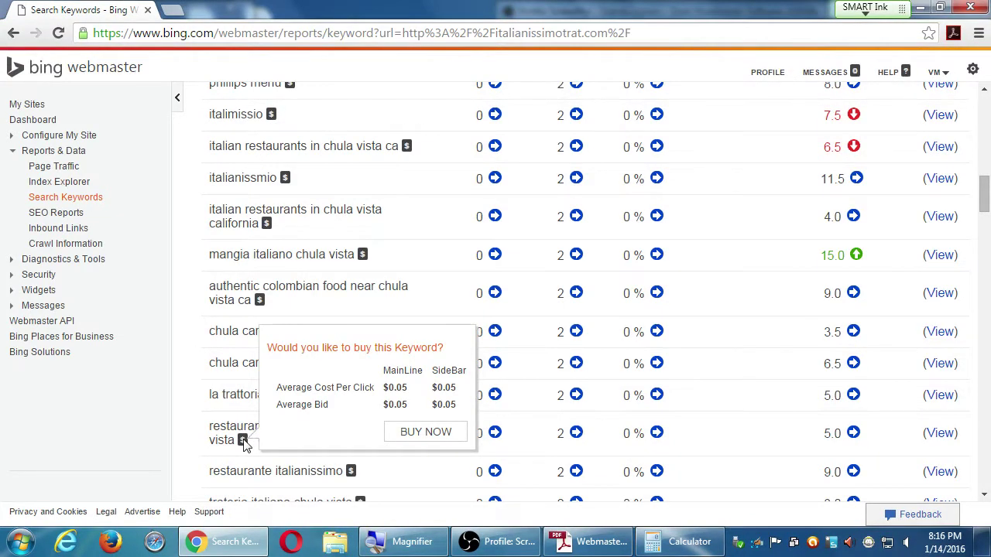
pyautogui.scroll(-2, 225, 411)
pyautogui.scroll(-5, 200, 381)
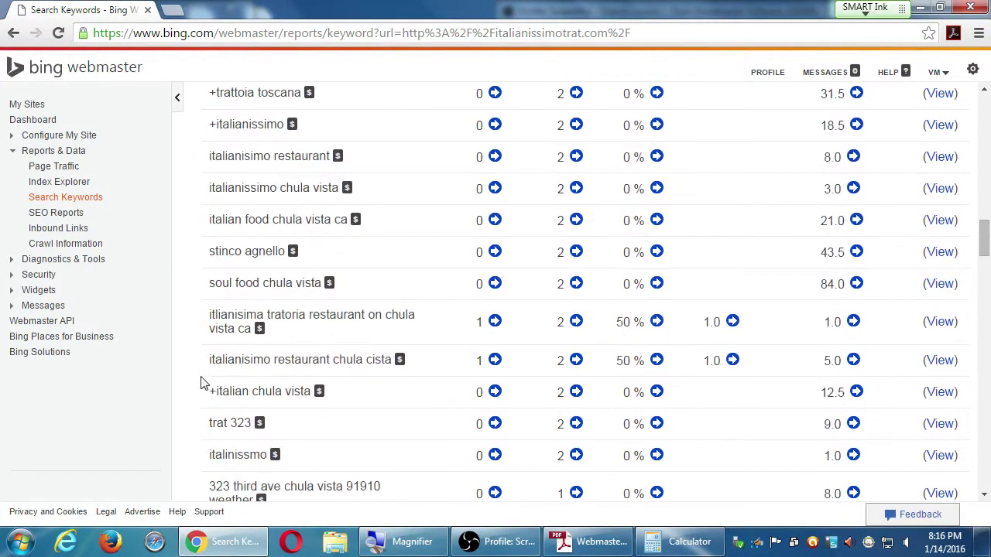
pyautogui.scroll(-2, 200, 381)
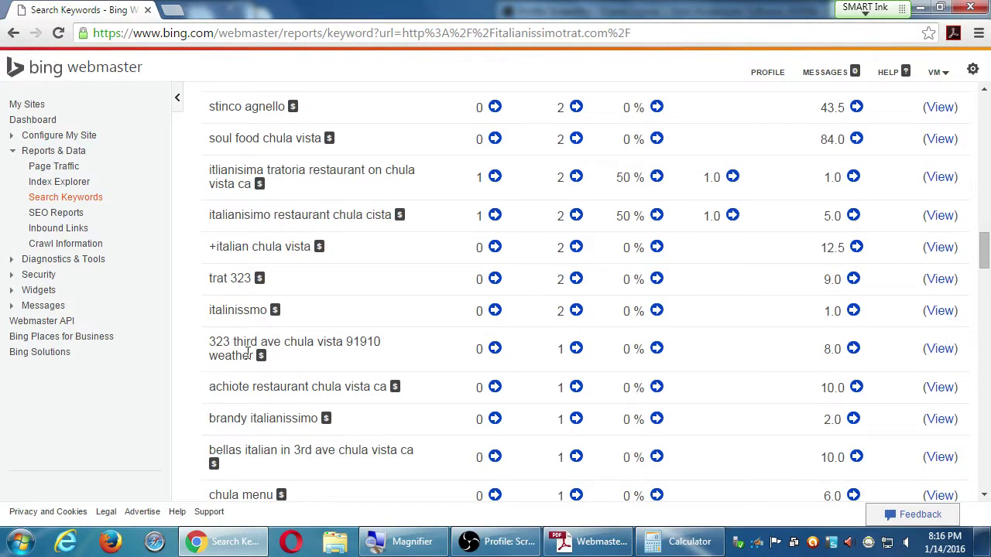
pyautogui.moveTo(261, 355)
pyautogui.scroll(-1, 204, 371)
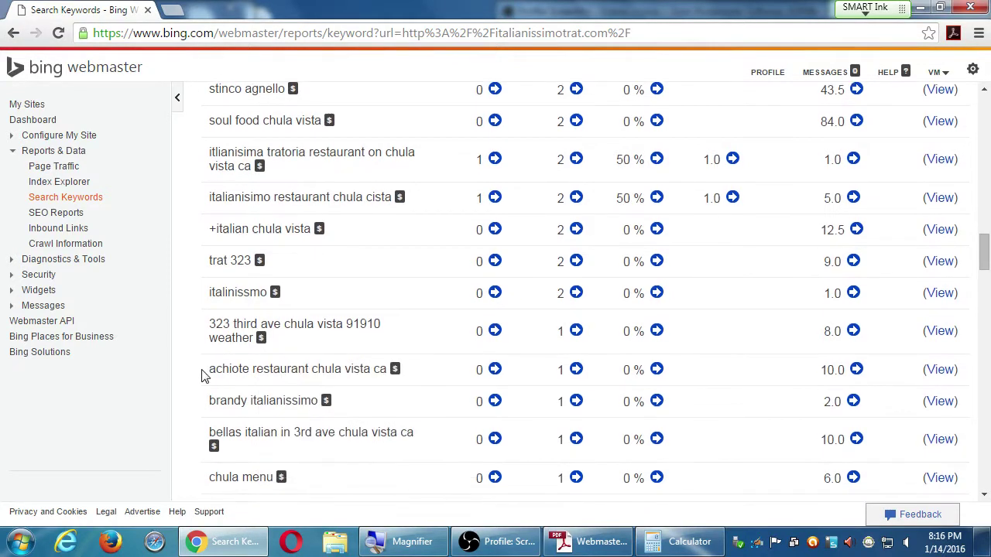
pyautogui.moveTo(325, 330)
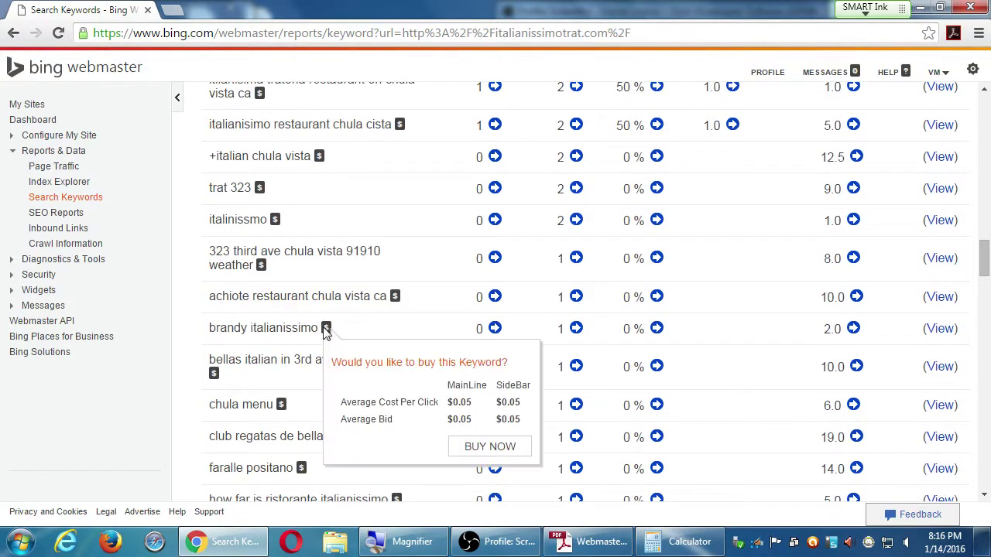
pyautogui.scroll(-2, 237, 380)
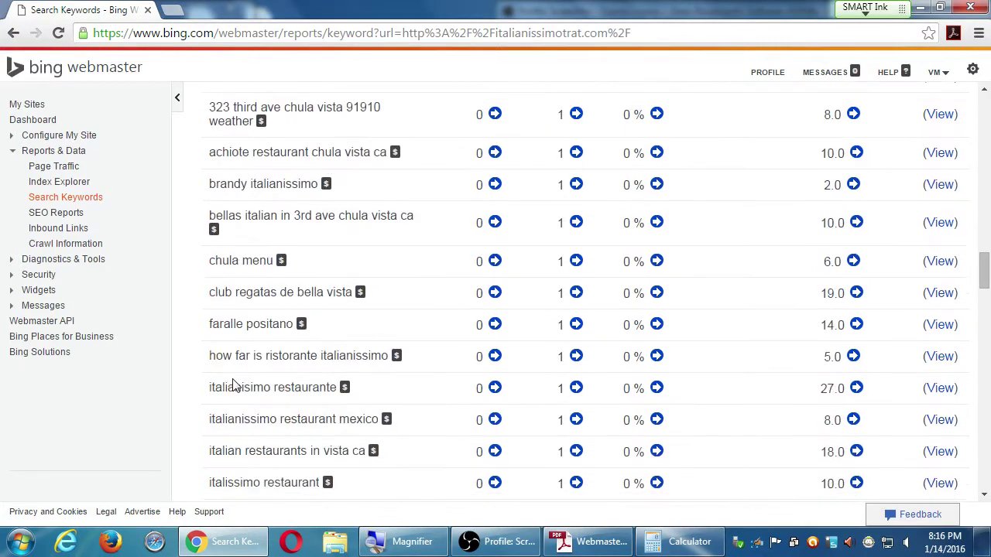
pyautogui.scroll(-3, 220, 384)
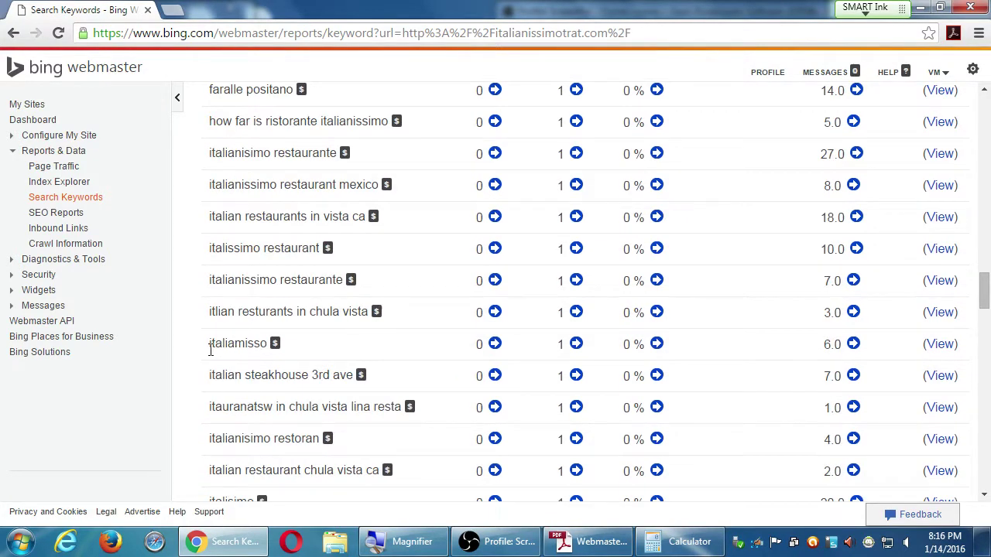
pyautogui.scroll(-1, 210, 348)
pyautogui.scroll(-2, 214, 357)
pyautogui.scroll(-5, 215, 356)
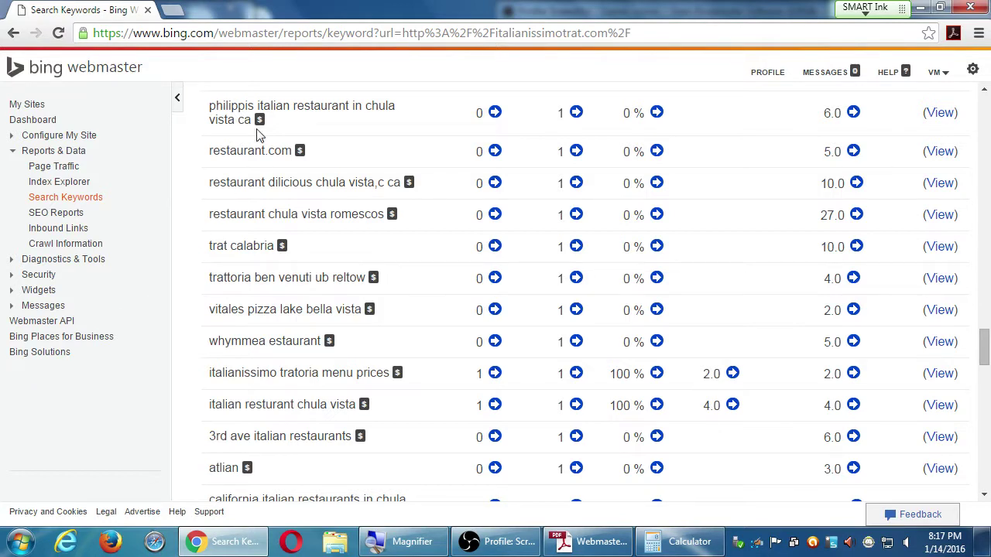
pyautogui.moveTo(259, 122)
pyautogui.scroll(-8, 322, 303)
pyautogui.scroll(-1, 323, 303)
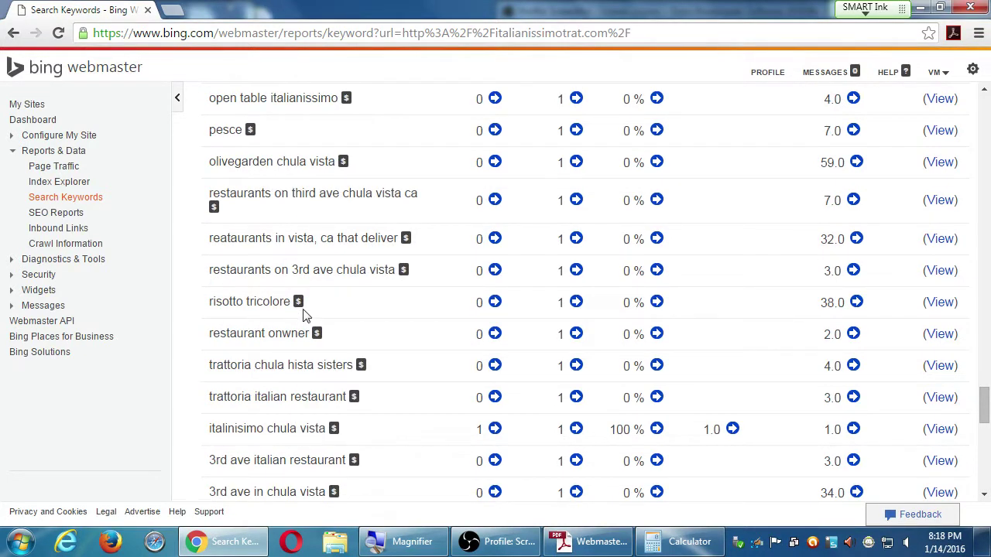
pyautogui.moveTo(298, 308)
pyautogui.scroll(-10, 333, 313)
pyautogui.scroll(-1, 347, 317)
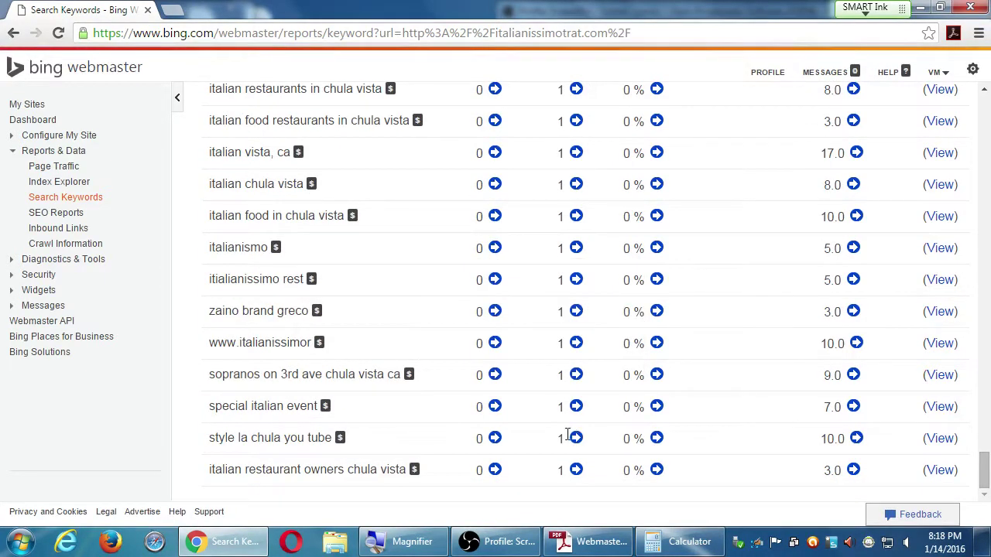
pyautogui.moveTo(557, 439); pyautogui.dragTo(568, 441)
# Sort the keyword report by Appeared in Search, then by click-through rate descending
pyautogui.press('Home')
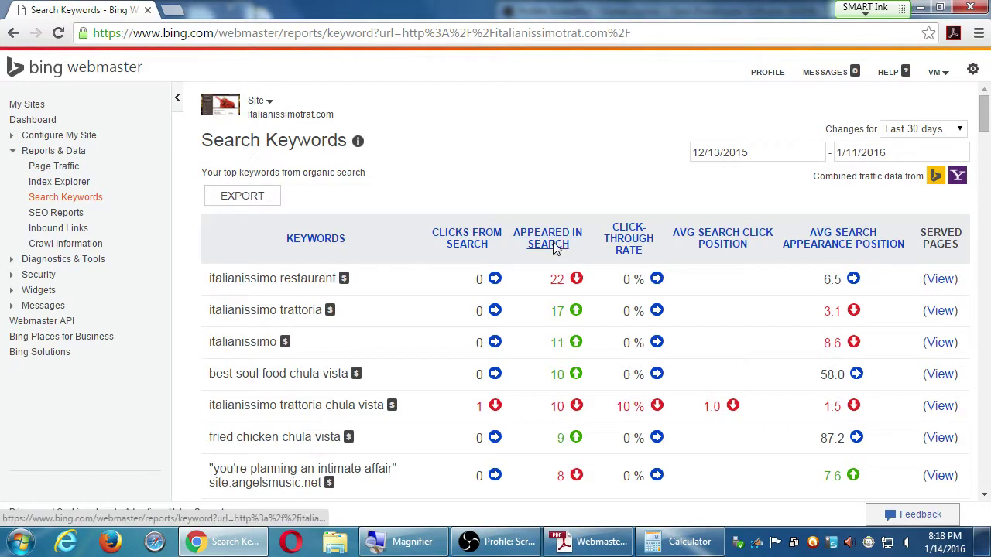
pyautogui.click(553, 243)
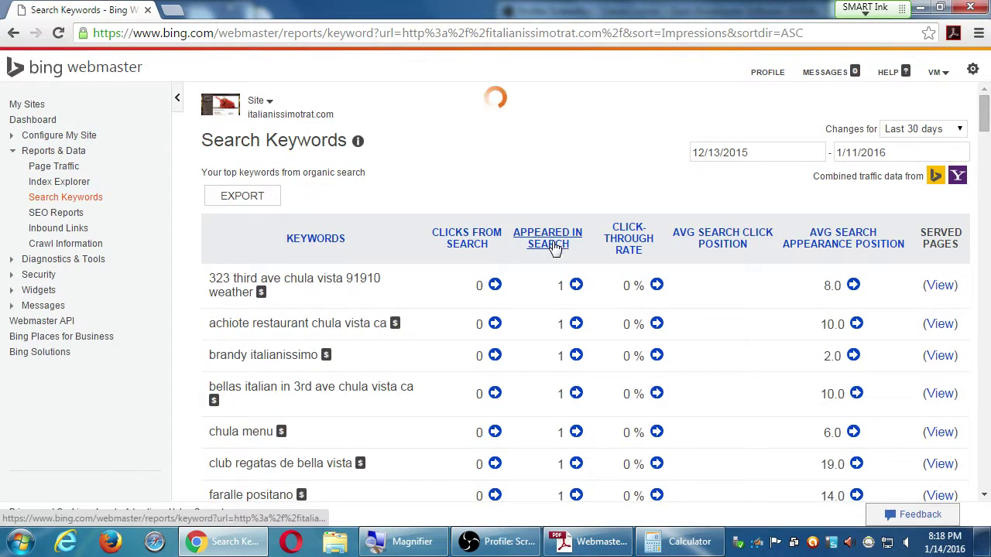
pyautogui.click(551, 245)
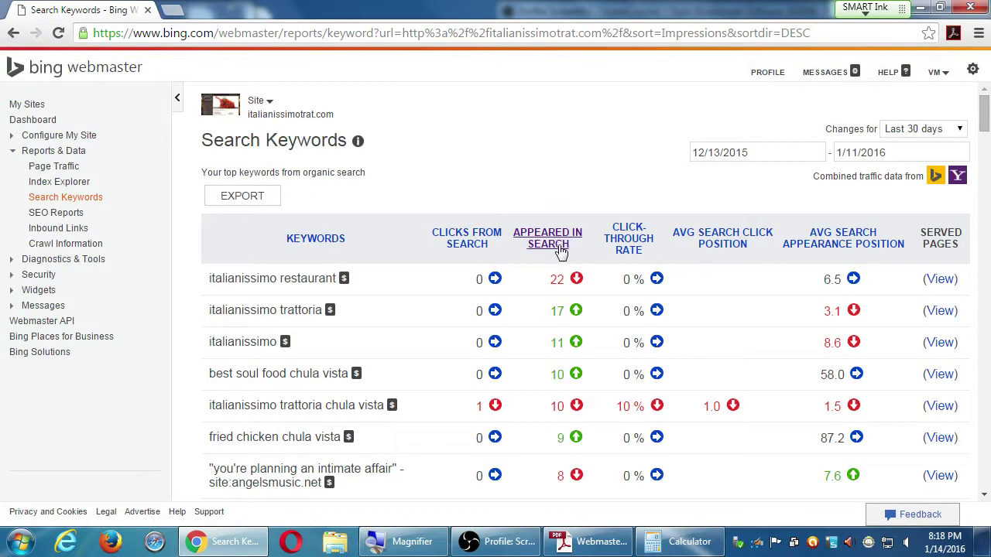
pyautogui.click(624, 250)
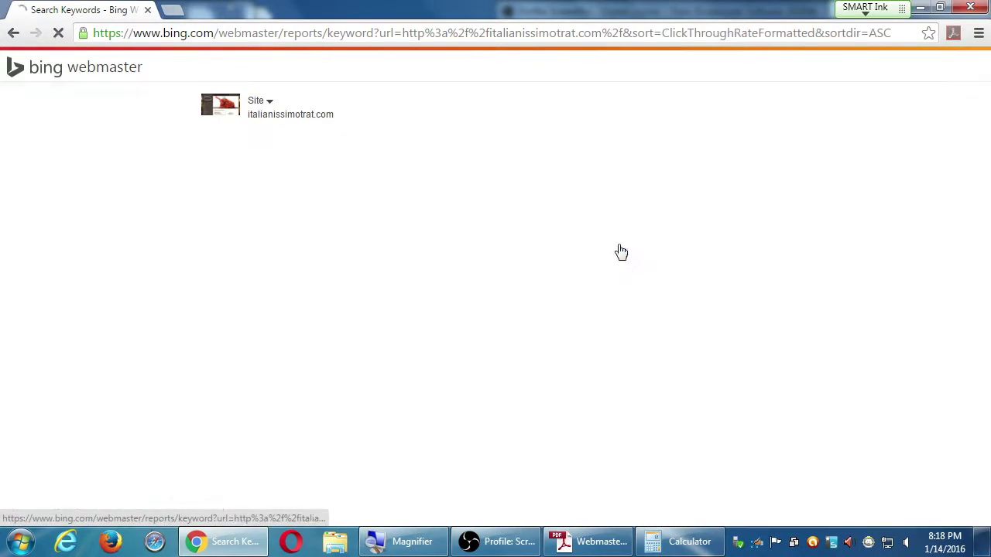
pyautogui.click(634, 250)
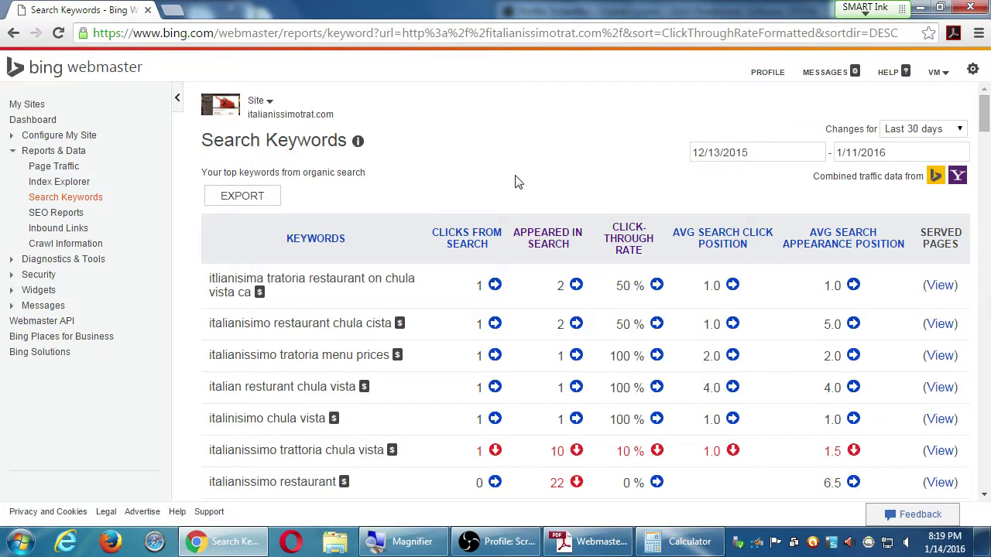
# Go to My Sites and open the pmdinteractive.com dashboard
pyautogui.click(26, 104)
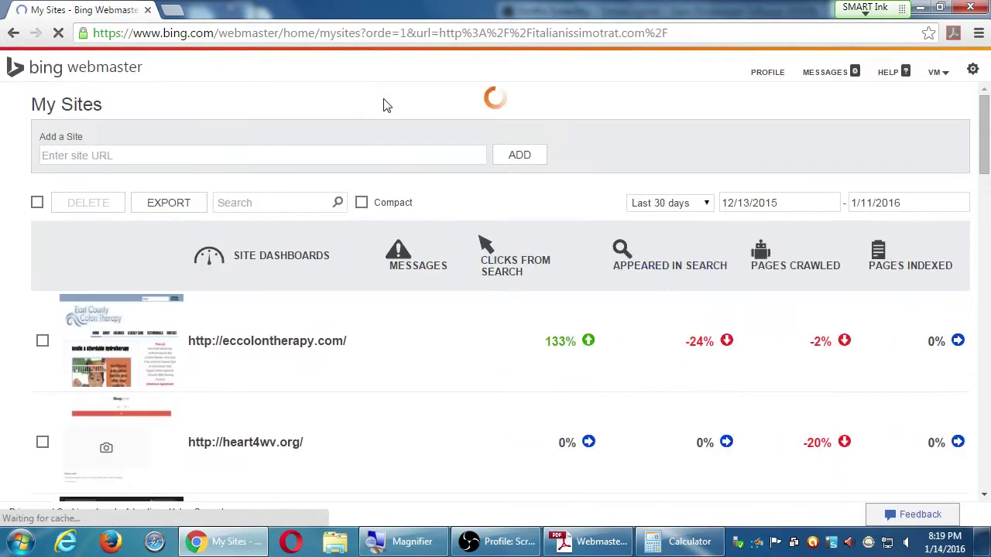
pyautogui.scroll(-5, 387, 106)
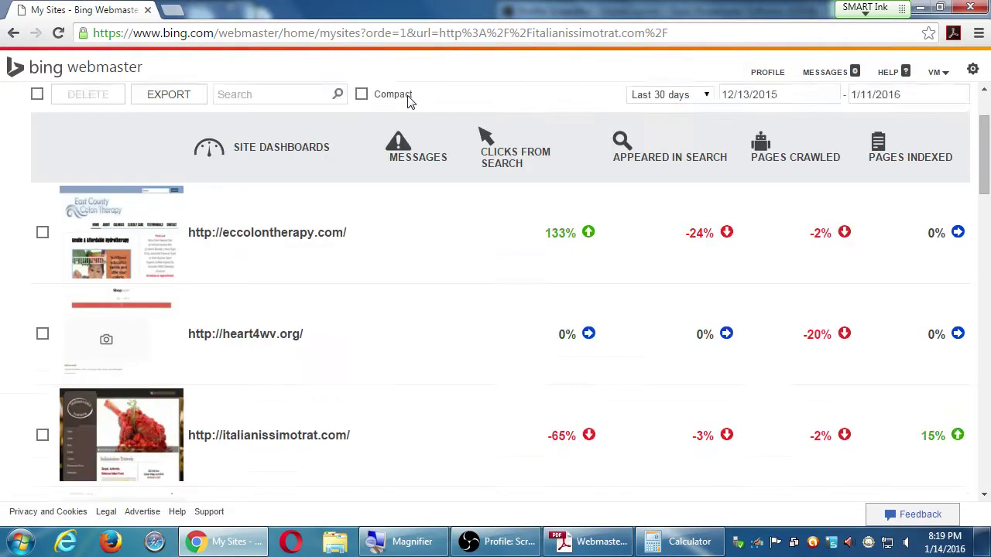
pyautogui.scroll(-3, 377, 111)
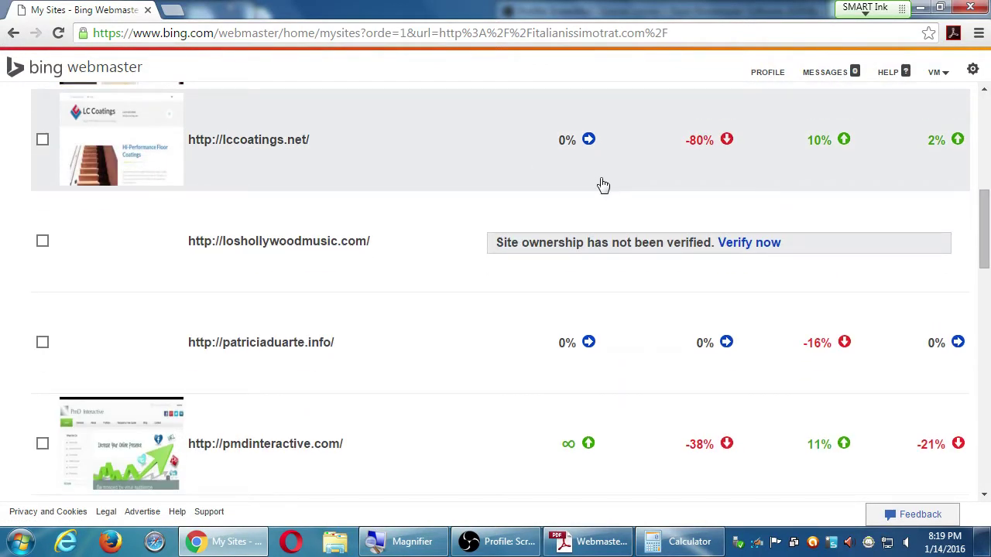
pyautogui.scroll(-3, 553, 194)
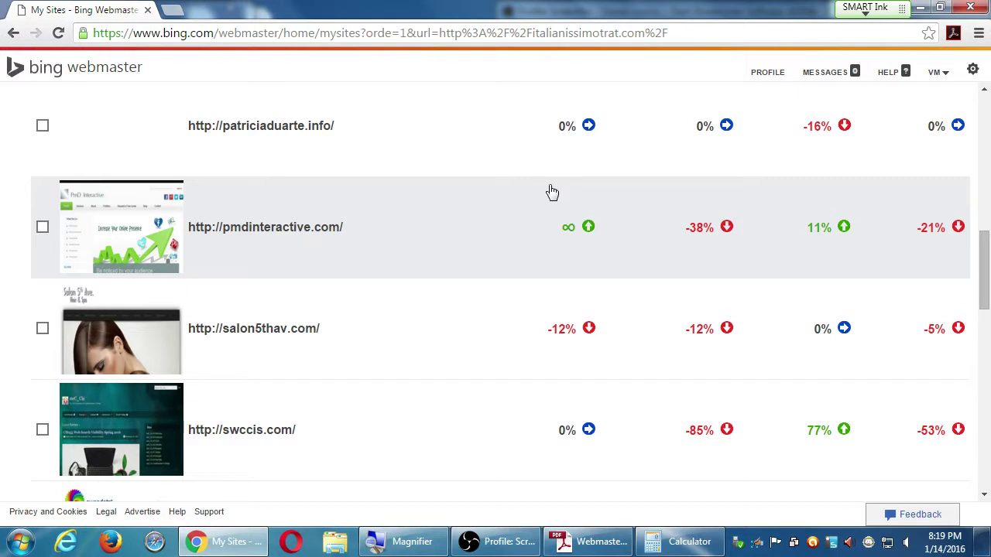
pyautogui.click(473, 220)
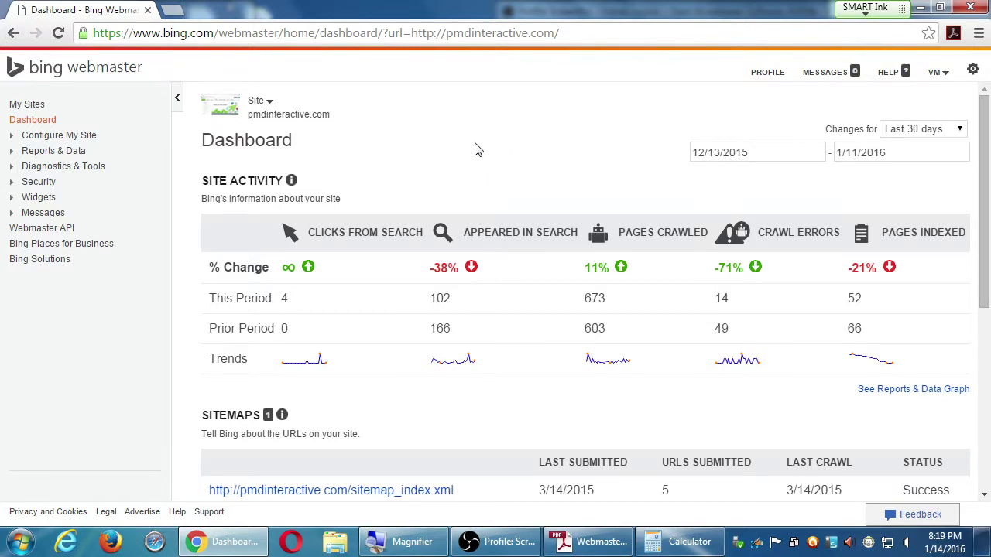
pyautogui.scroll(-5, 477, 150)
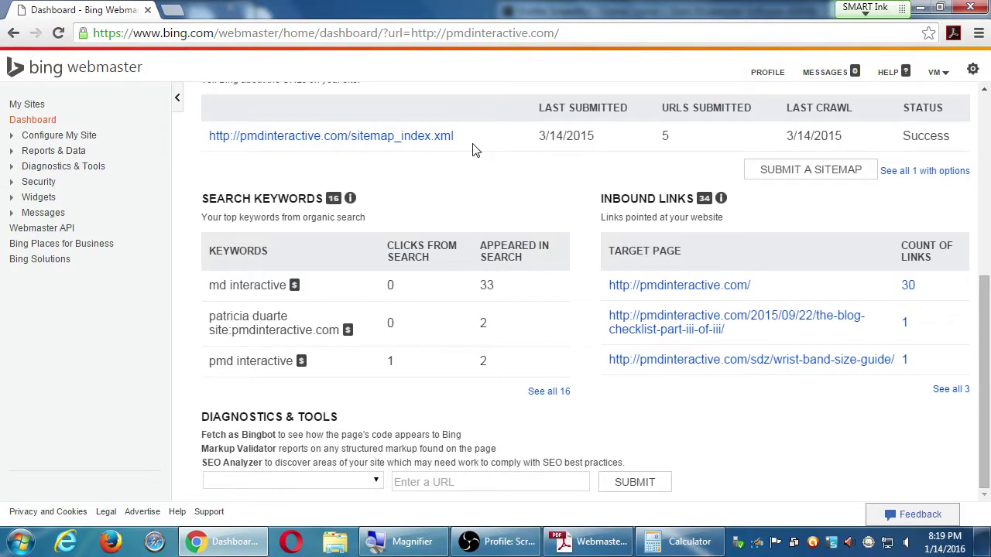
pyautogui.scroll(5, 475, 150)
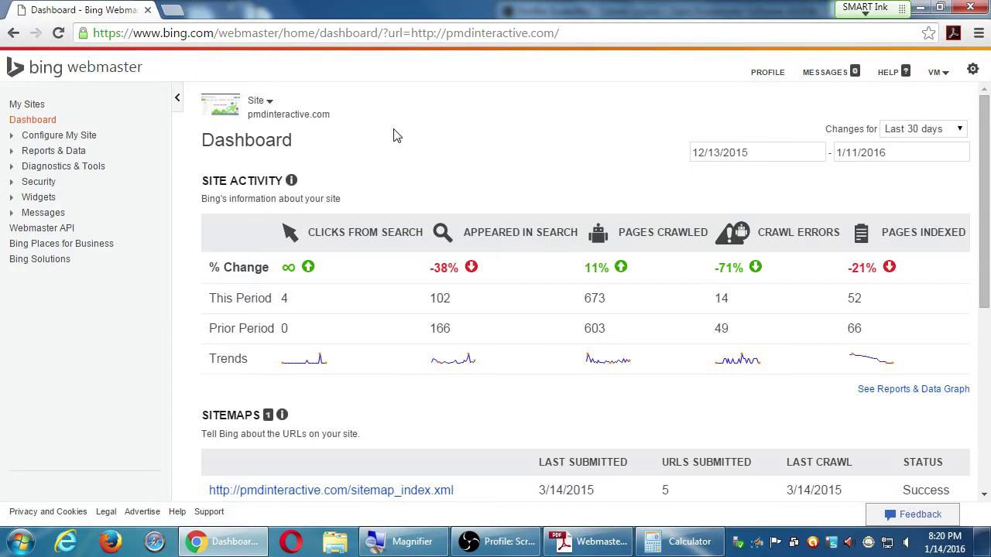
# Load google.com/webmasters in a new Chrome tab and trim the https/www prefix from the address
pyautogui.click(171, 9)
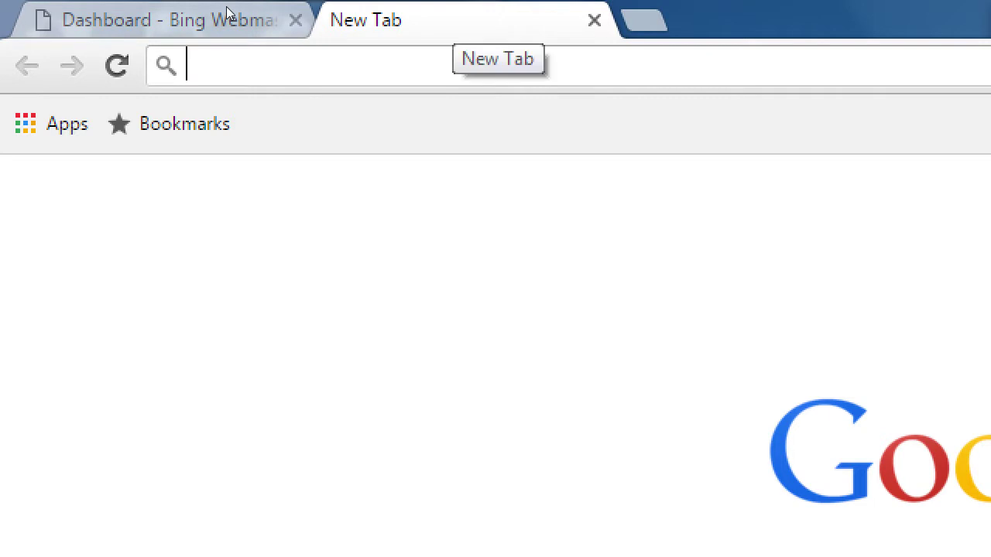
pyautogui.write('google.com/')
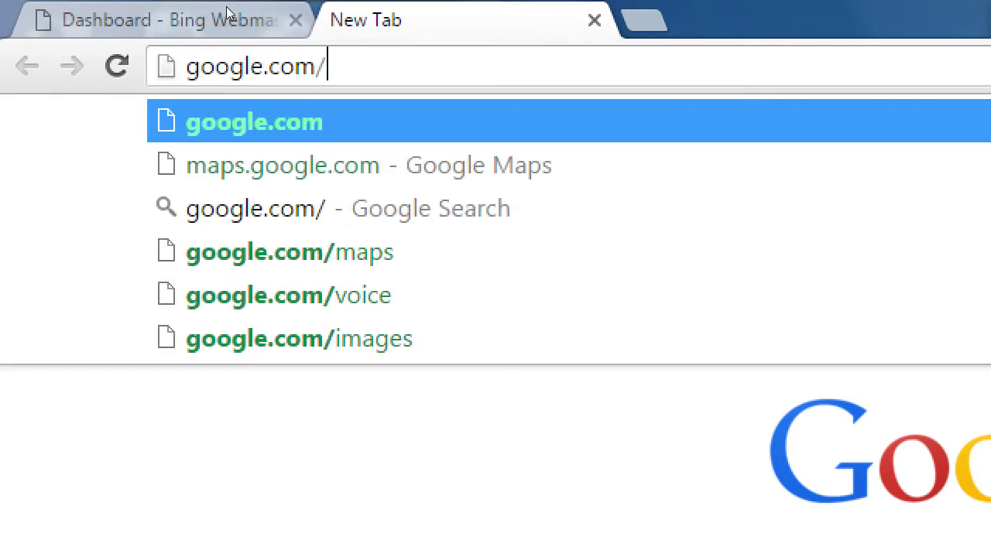
pyautogui.write('webmasters')
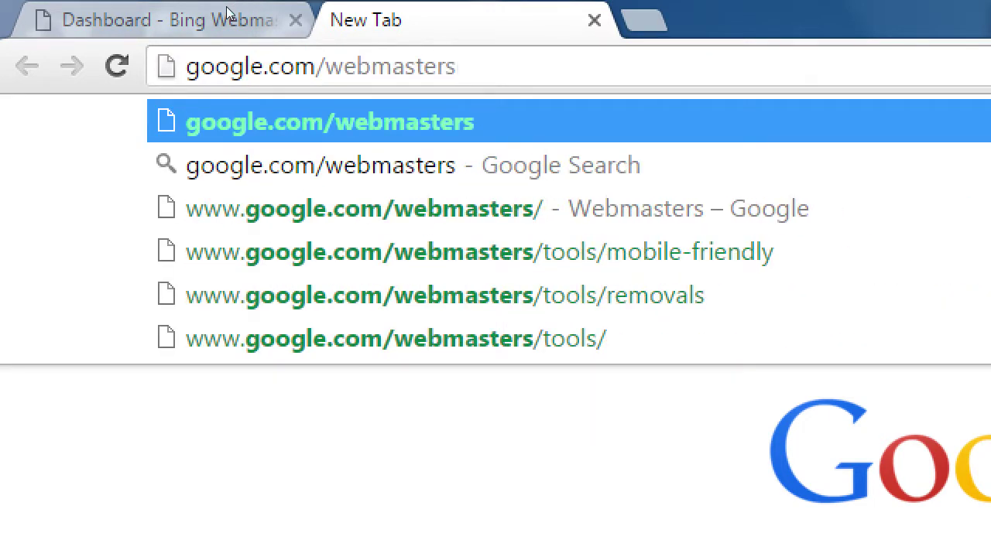
pyautogui.press('Return')
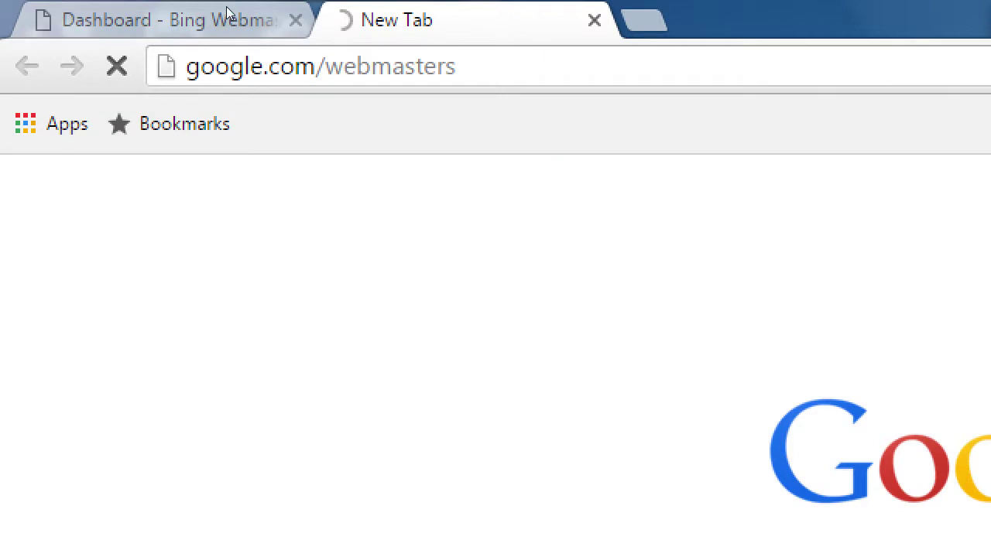
pyautogui.press('Home')
pyautogui.press('Delete')
pyautogui.press('Delete')
pyautogui.press('Delete')
pyautogui.press('Delete')
pyautogui.press('Delete')
pyautogui.press('Delete')
pyautogui.press('Delete')
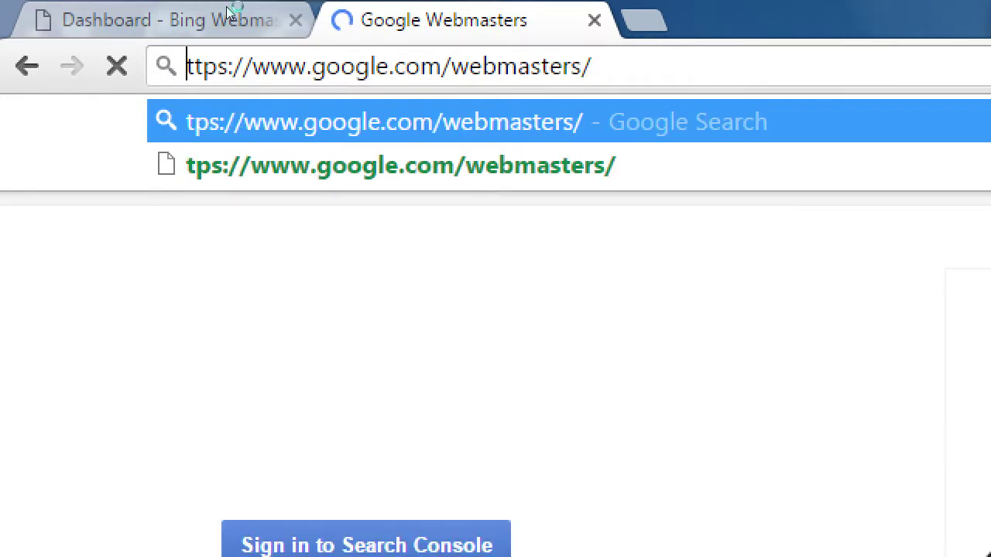
pyautogui.press('Delete')
pyautogui.press('Delete')
pyautogui.press('Delete')
pyautogui.press('Delete')
pyautogui.press('Delete')
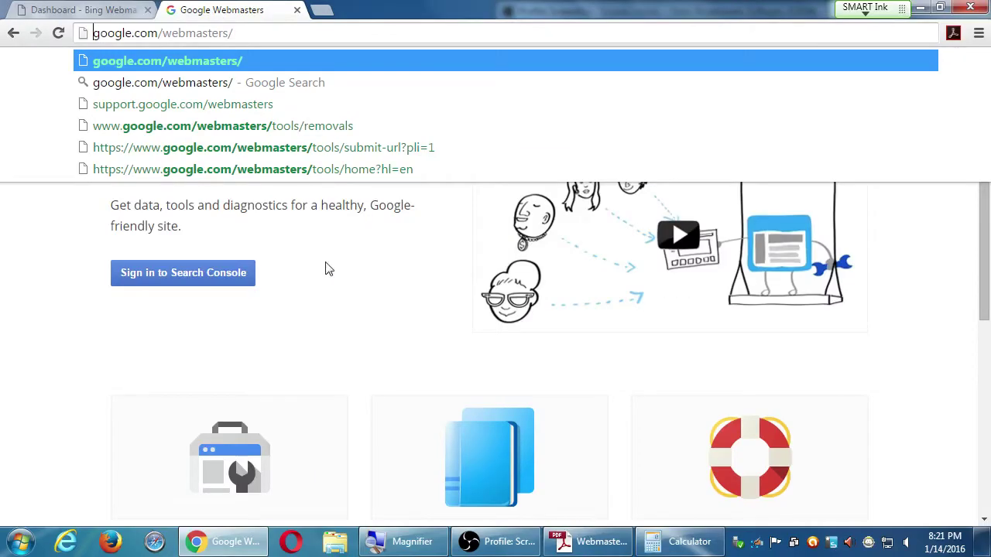
# Dismiss the address suggestions and choose 'Sign in to Search Console' on Google Webmasters
pyautogui.click(328, 268)
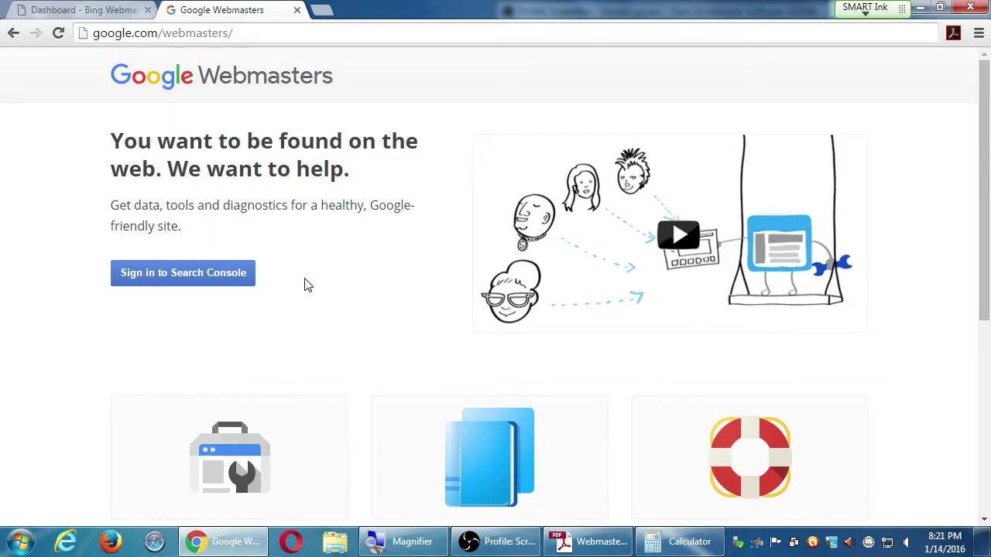
pyautogui.click(219, 284)
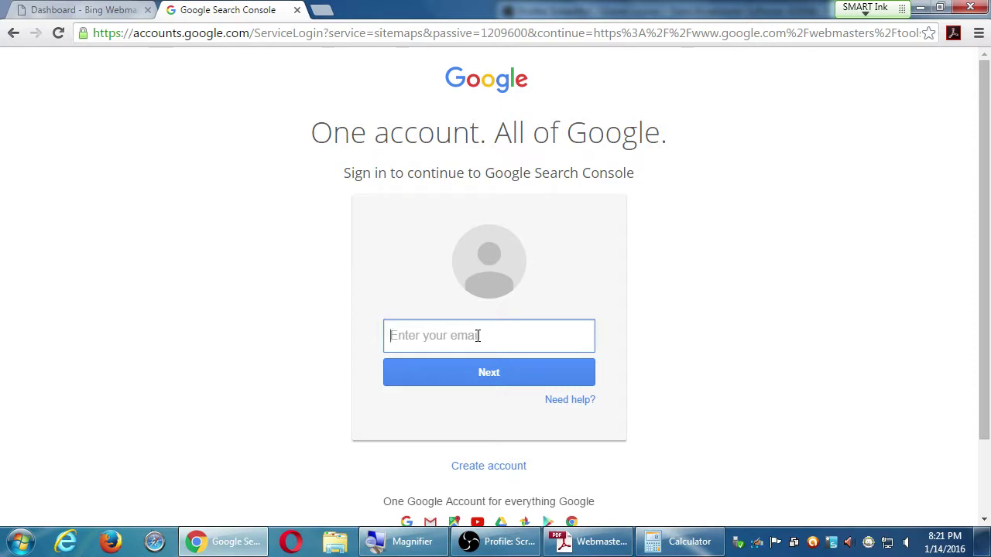
# Snap Chrome to the left half of the screen and hide the screen capture for sign-in
pyautogui.press('super+Left')
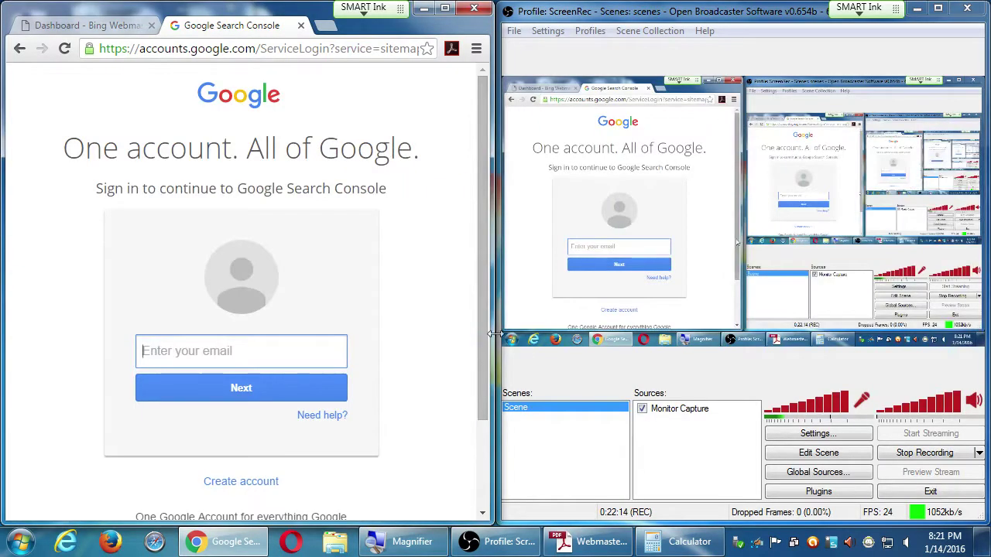
pyautogui.click(642, 410)
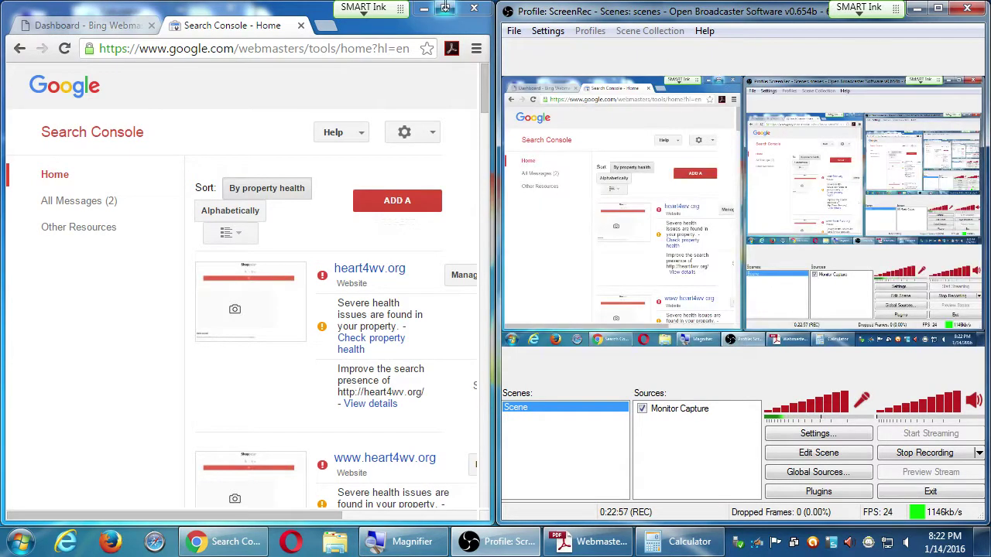
# Maximize the Chrome window to show the full property list sorted by health
pyautogui.click(445, 9)
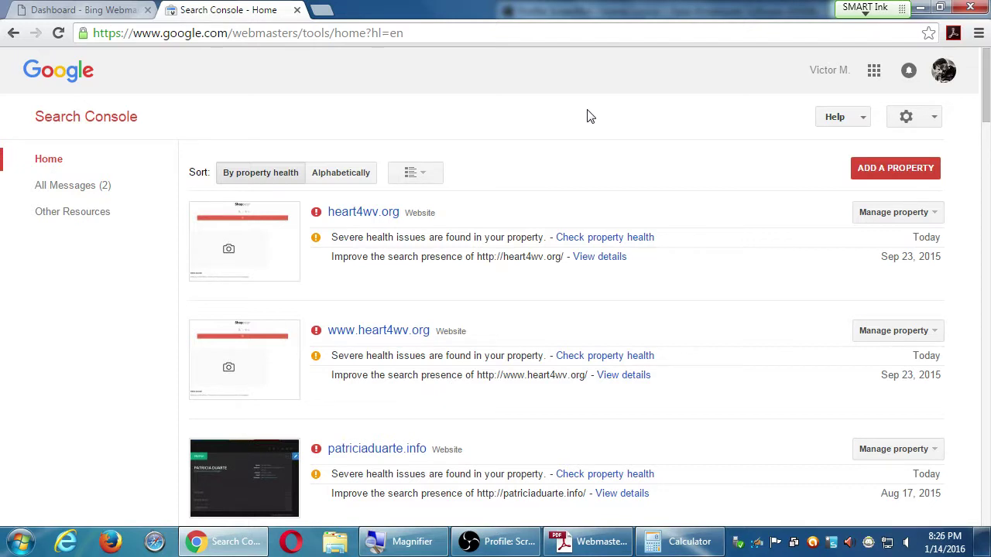
# Switch the property list to Alphabetically, bringing aquiestexcoco.com to the top
pyautogui.click(361, 172)
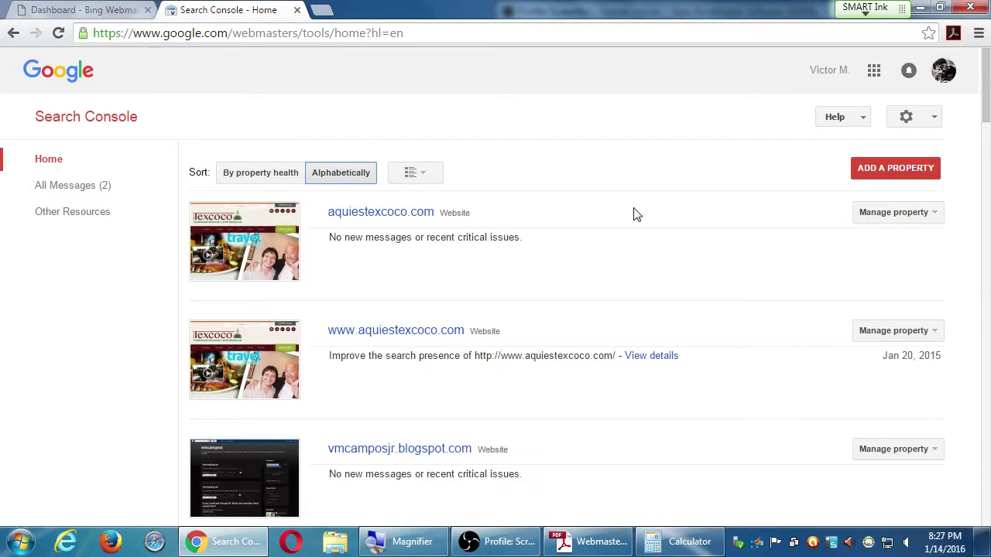
pyautogui.click(881, 177)
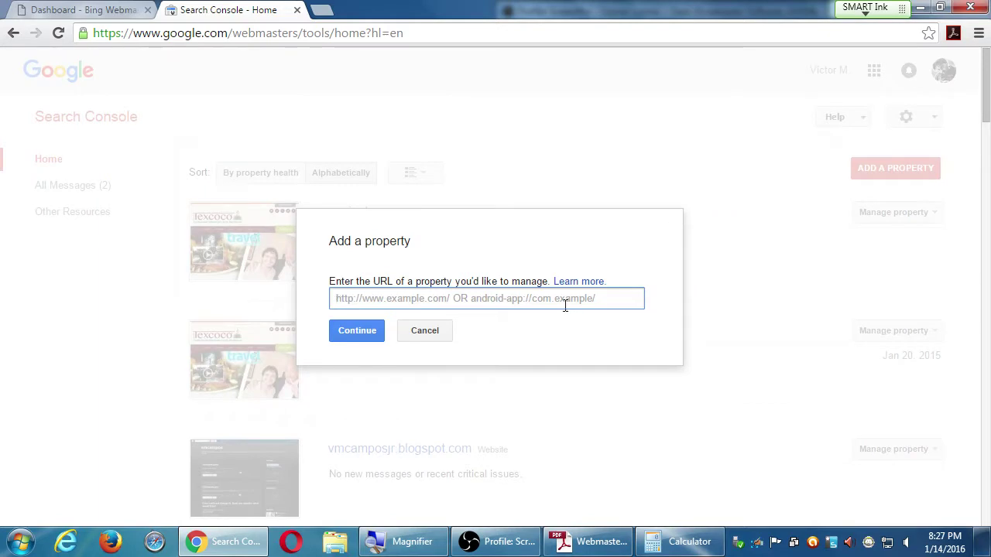
pyautogui.write('http://')
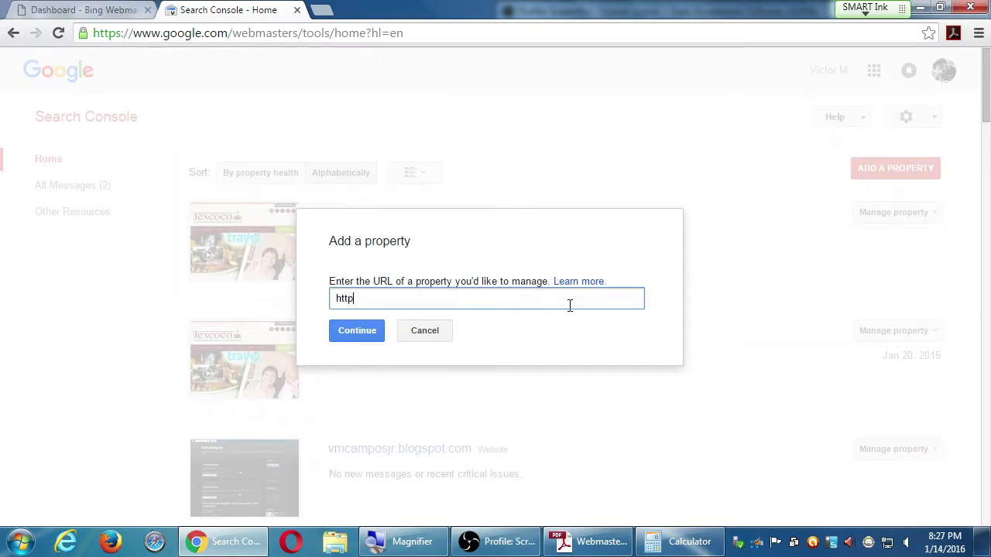
pyautogui.write('thisvictor.com')
pyautogui.press('Return')
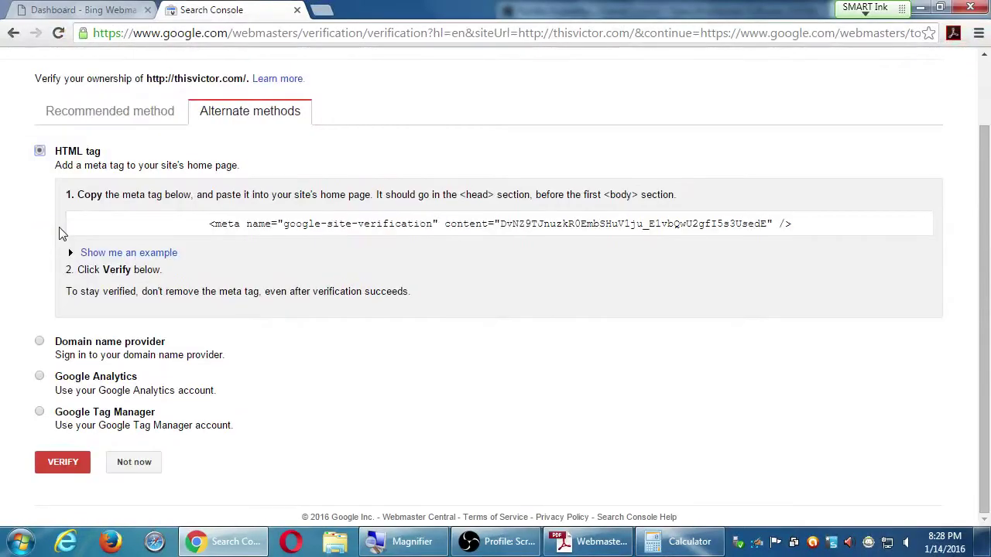
pyautogui.scroll(2, 64, 439)
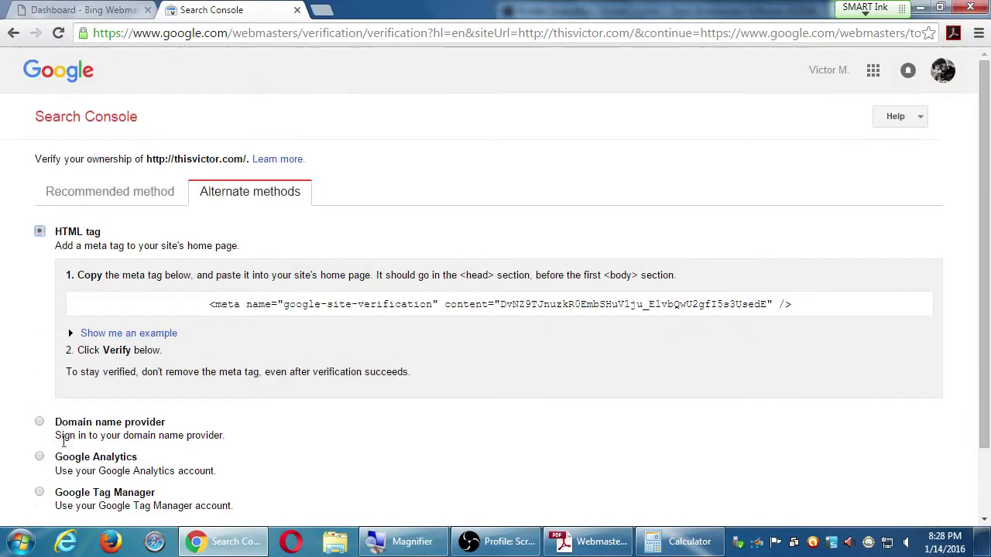
# Return to the Search Console Home list and open the heart4wv.org dashboard
pyautogui.click(76, 124)
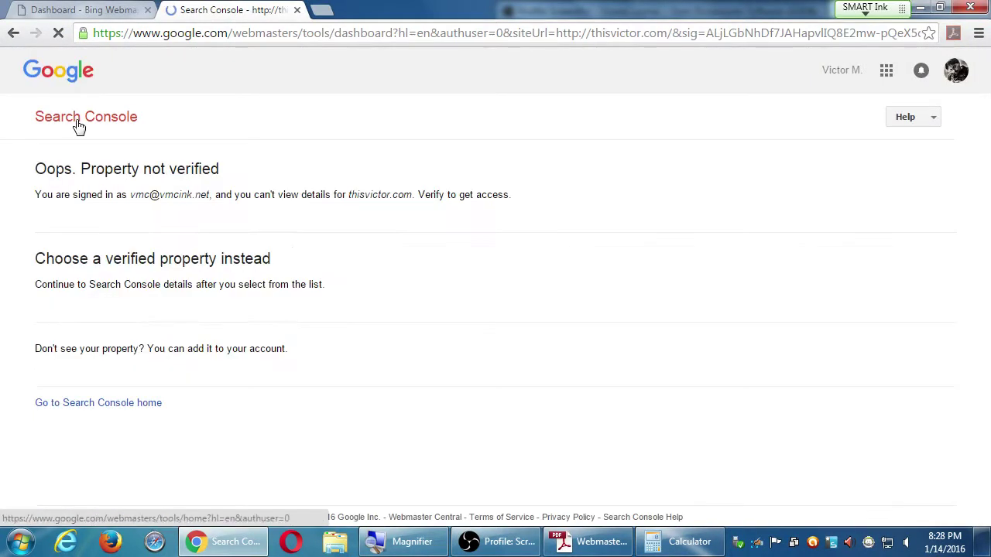
pyautogui.click(77, 120)
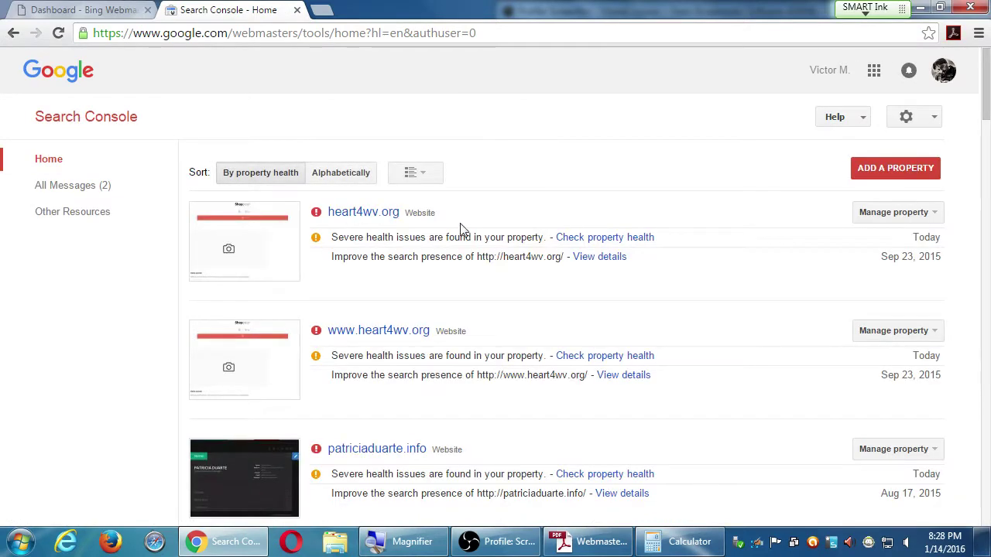
pyautogui.click(377, 215)
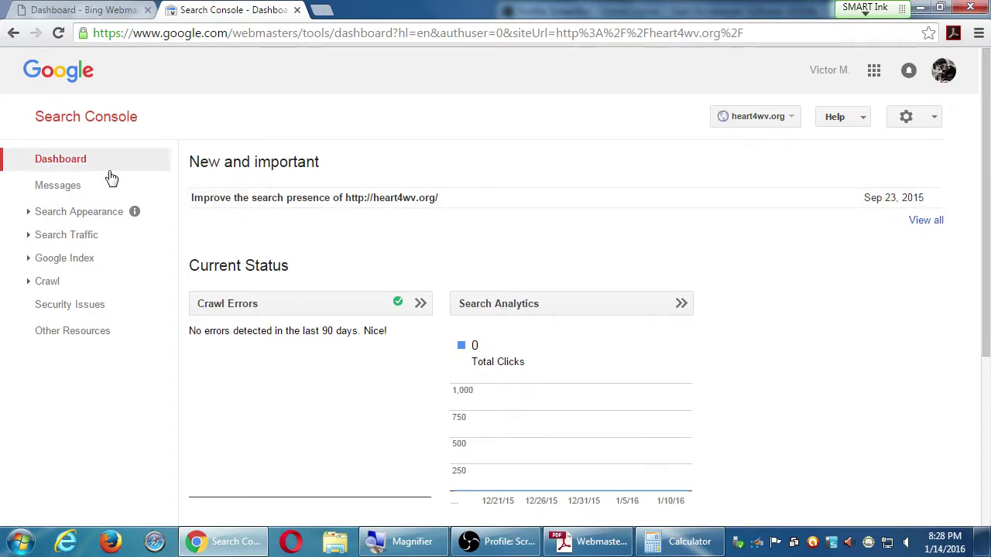
pyautogui.click(77, 160)
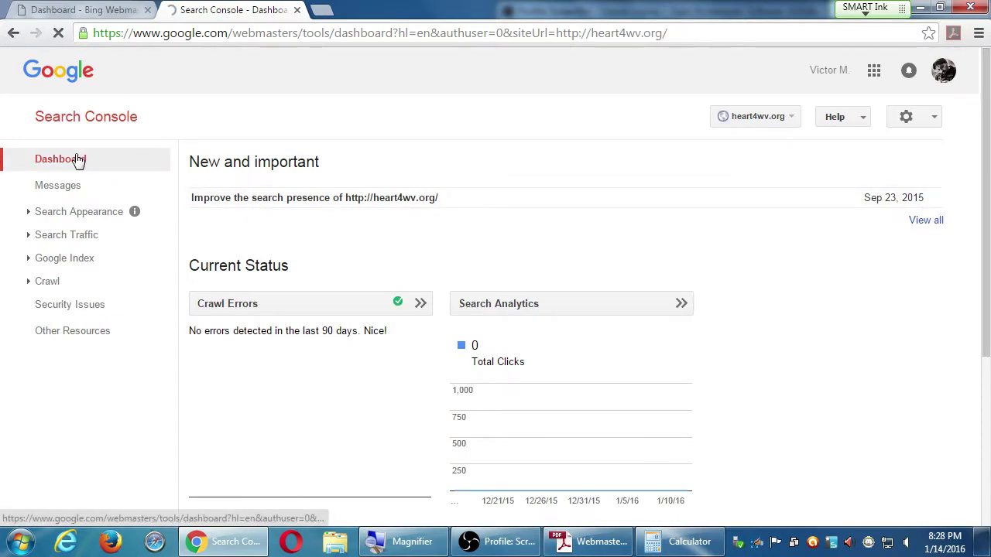
pyautogui.click(95, 117)
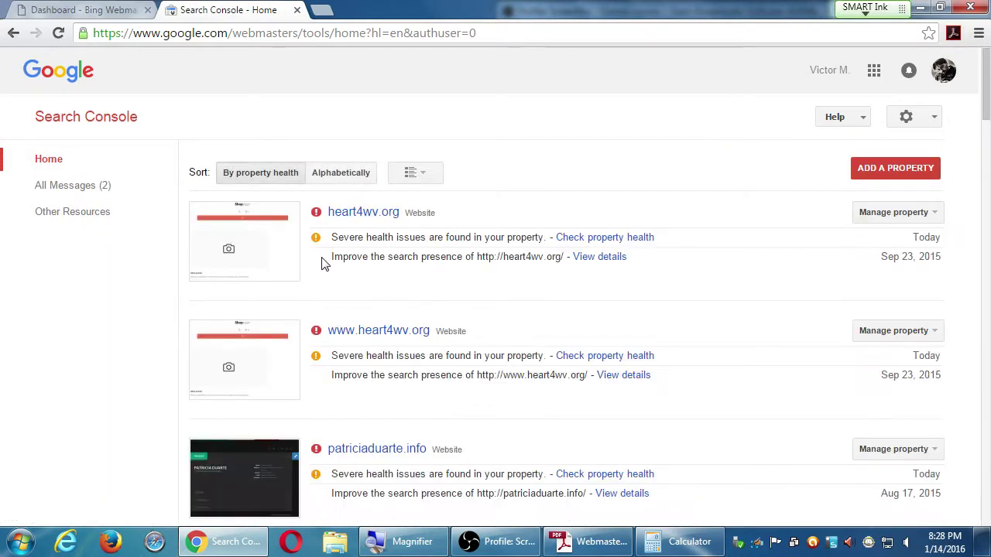
pyautogui.click(365, 176)
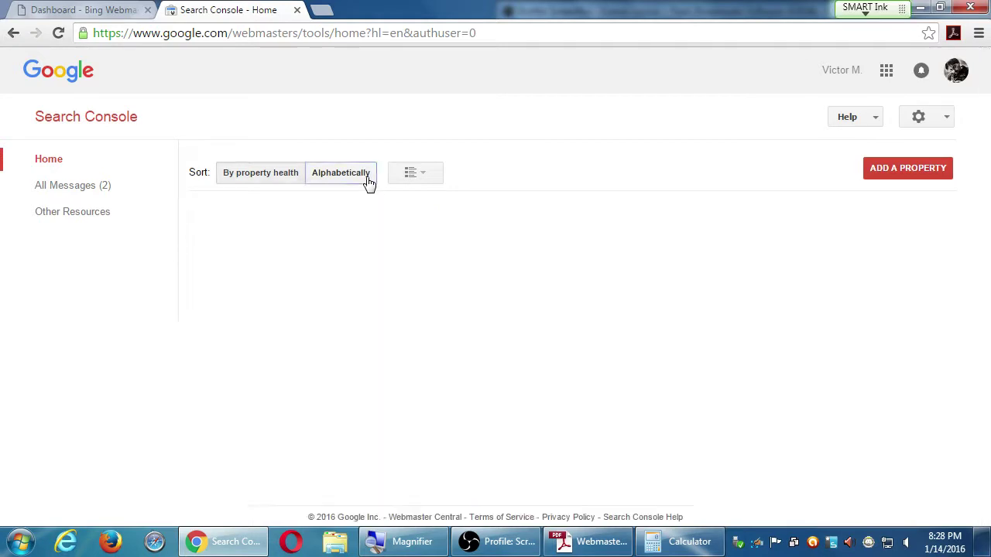
pyautogui.click(401, 334)
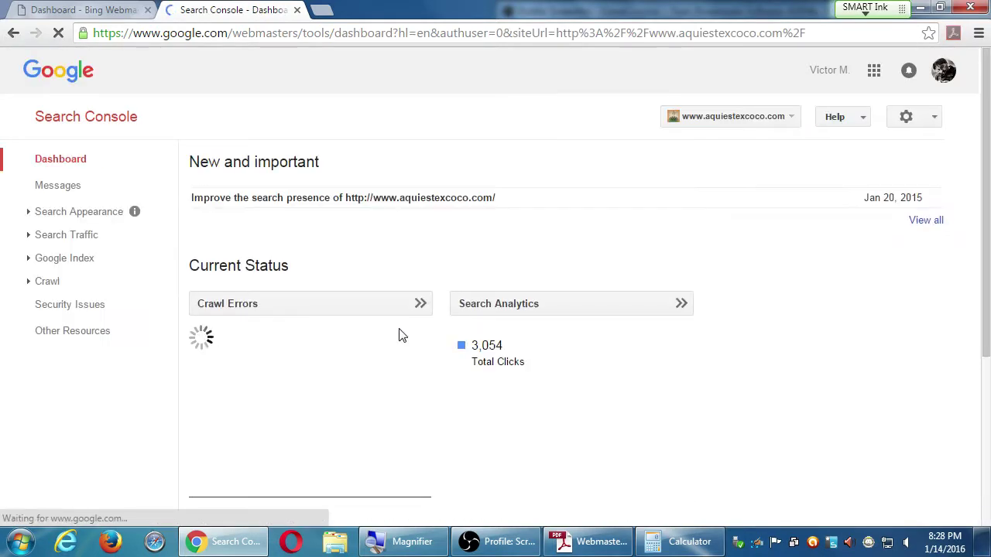
# Zoom the browser out to 90% with Ctrl+minus
pyautogui.hotkey('ctrl', '-')
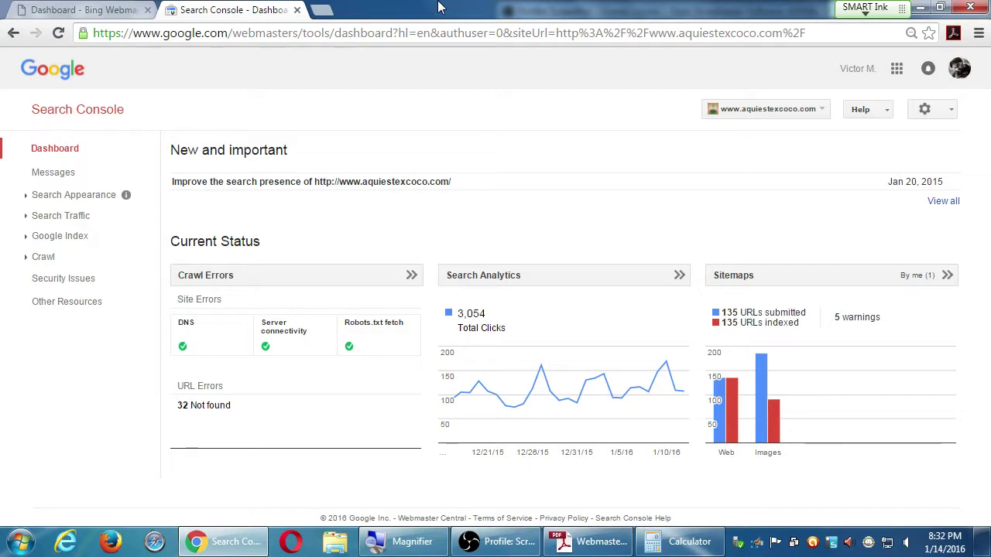
# Open the Crawl Errors report and scroll through the 32 Not found desktop URLs
pyautogui.click(220, 277)
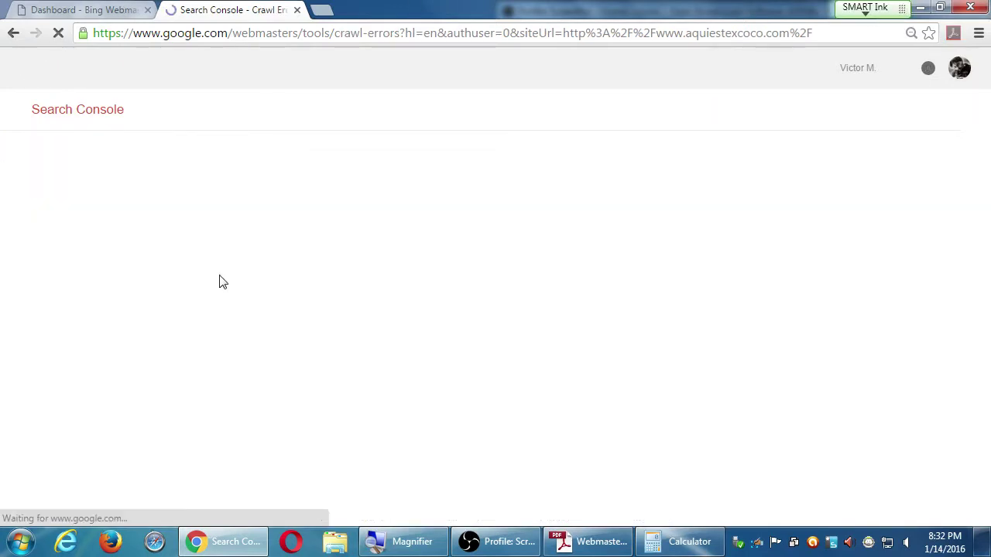
pyautogui.scroll(-7, 357, 368)
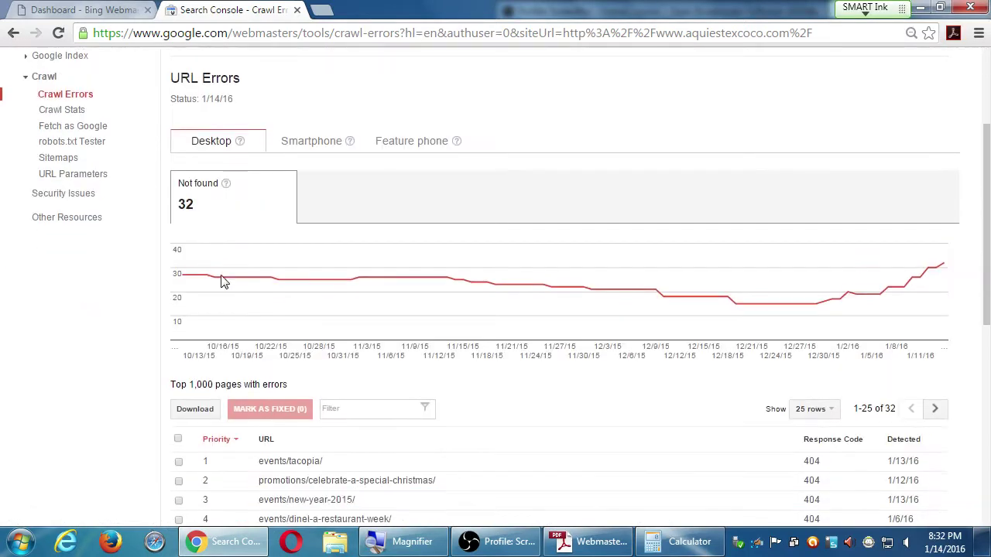
pyautogui.scroll(-2, 357, 369)
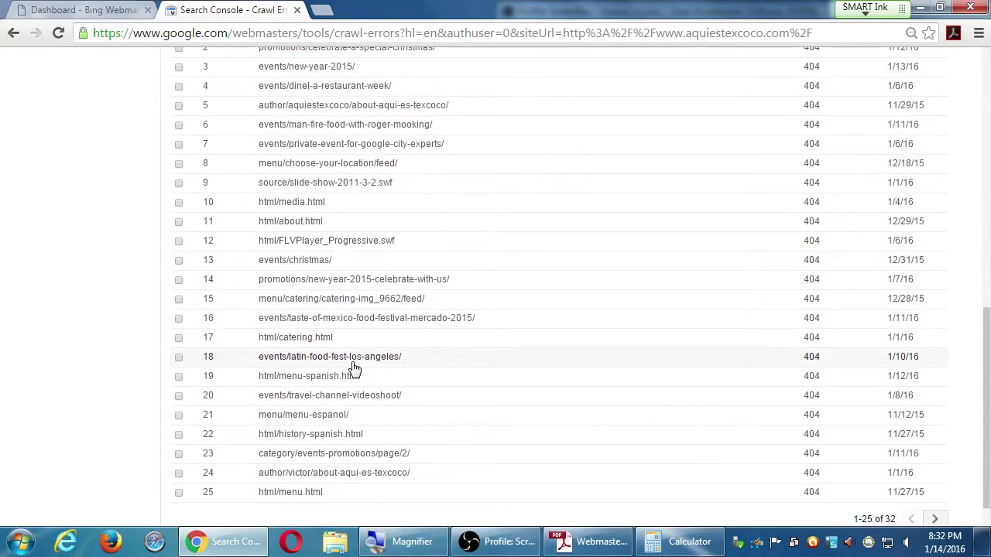
pyautogui.scroll(-1, 353, 370)
pyautogui.scroll(5, 352, 368)
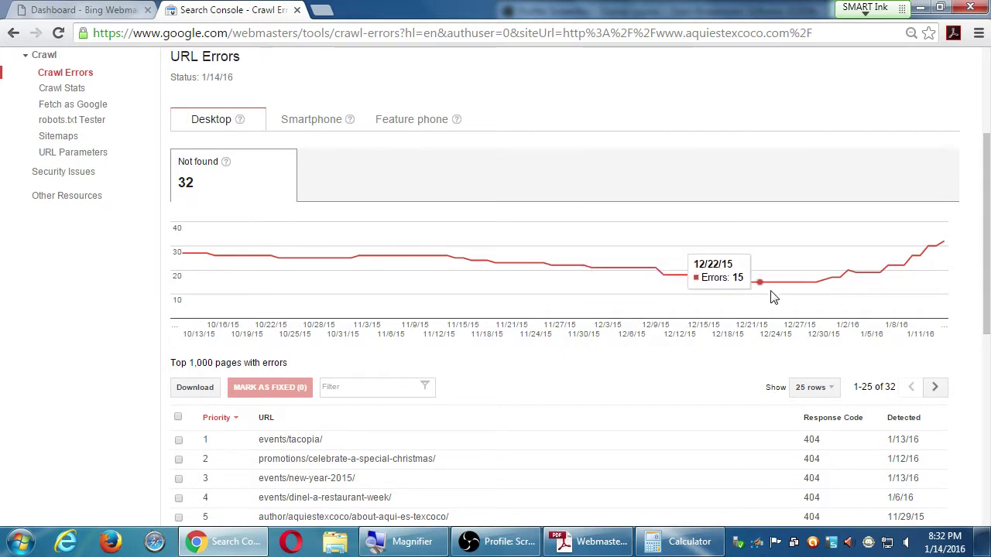
pyautogui.scroll(-3, 650, 441)
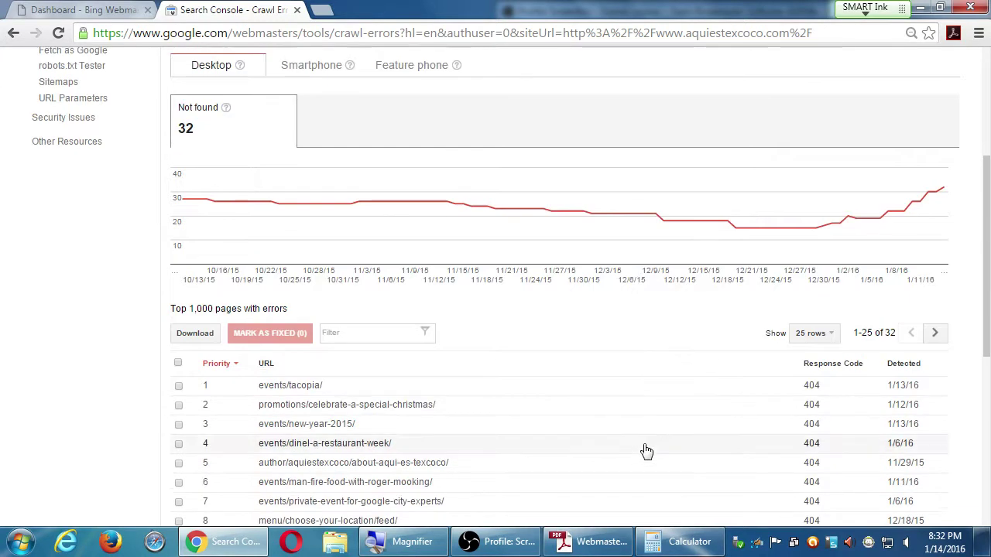
pyautogui.scroll(-5, 649, 451)
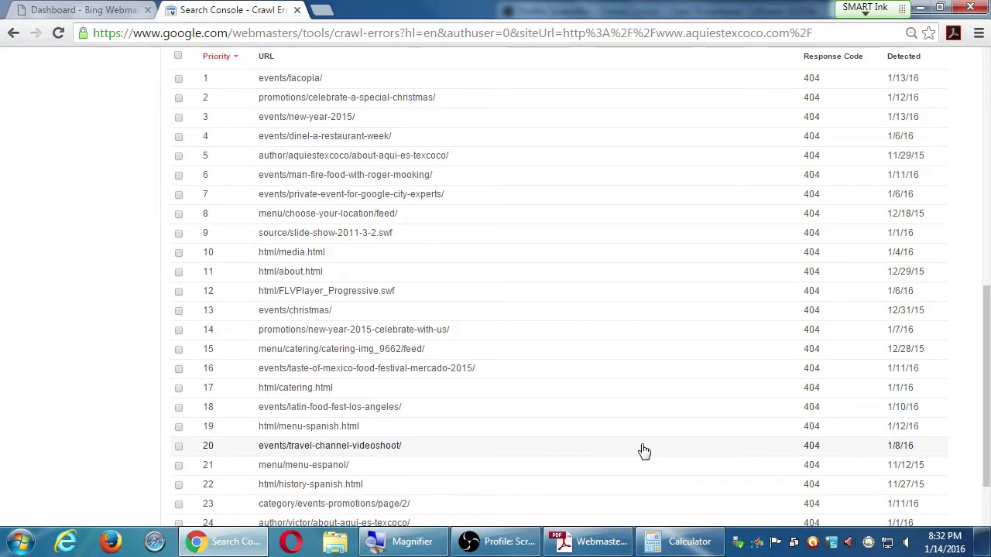
pyautogui.scroll(-1, 643, 452)
pyautogui.scroll(1, 643, 451)
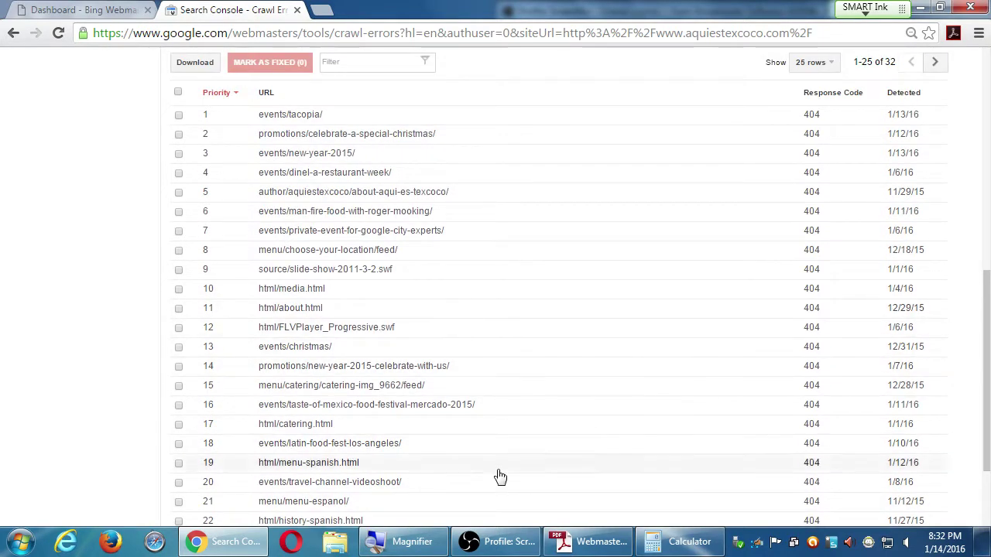
pyautogui.scroll(-2, 356, 464)
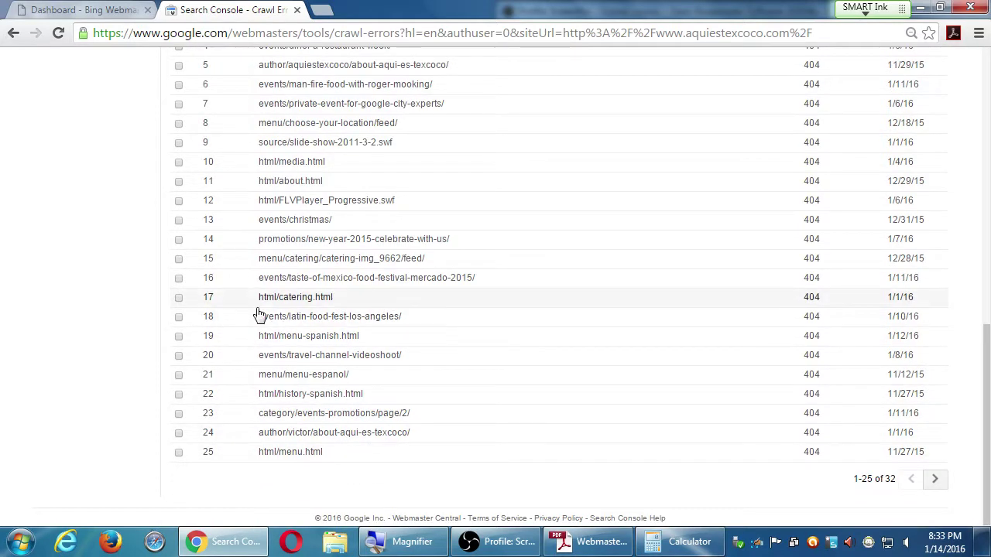
# Select the events/christmas/ 404 error and mark it as fixed
pyautogui.click(178, 219)
pyautogui.scroll(5, 177, 221)
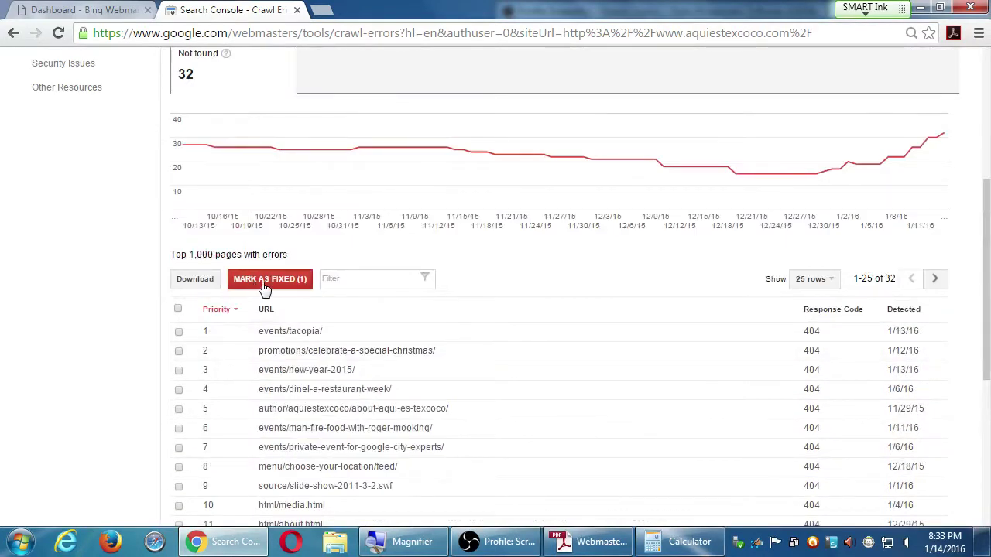
pyautogui.click(263, 282)
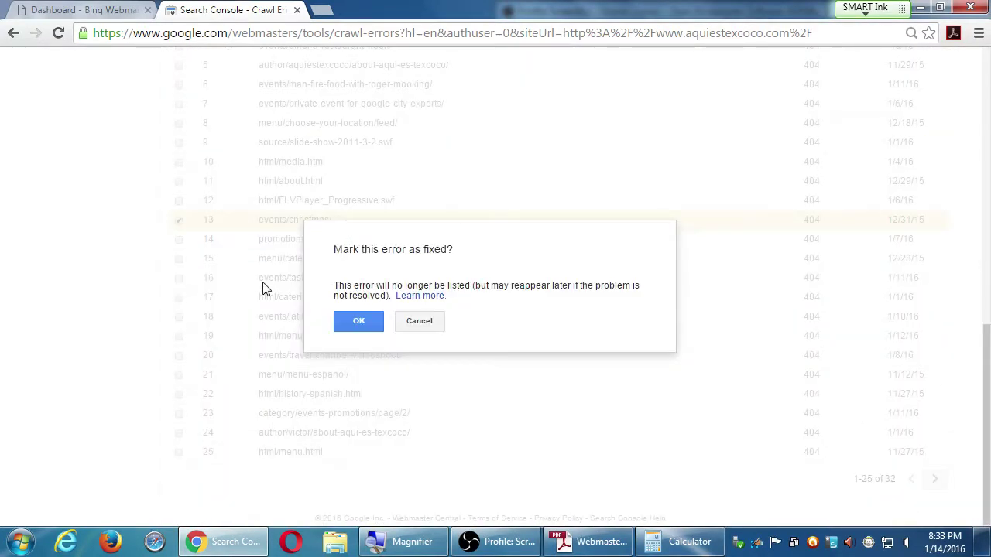
pyautogui.click(352, 321)
# Select the events/tacopia/ 404 error and confirm marking it as fixed
pyautogui.scroll(4, 354, 318)
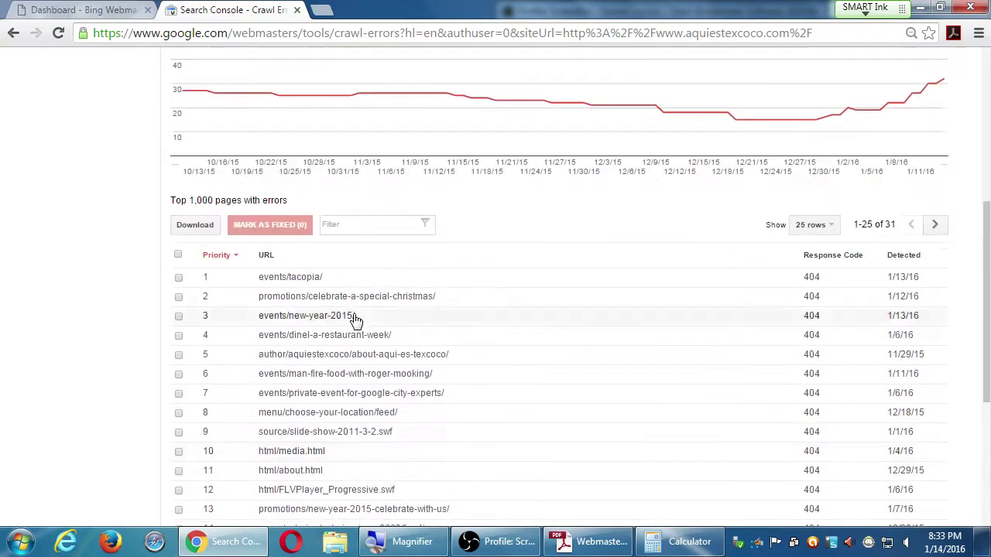
pyautogui.scroll(2, 354, 317)
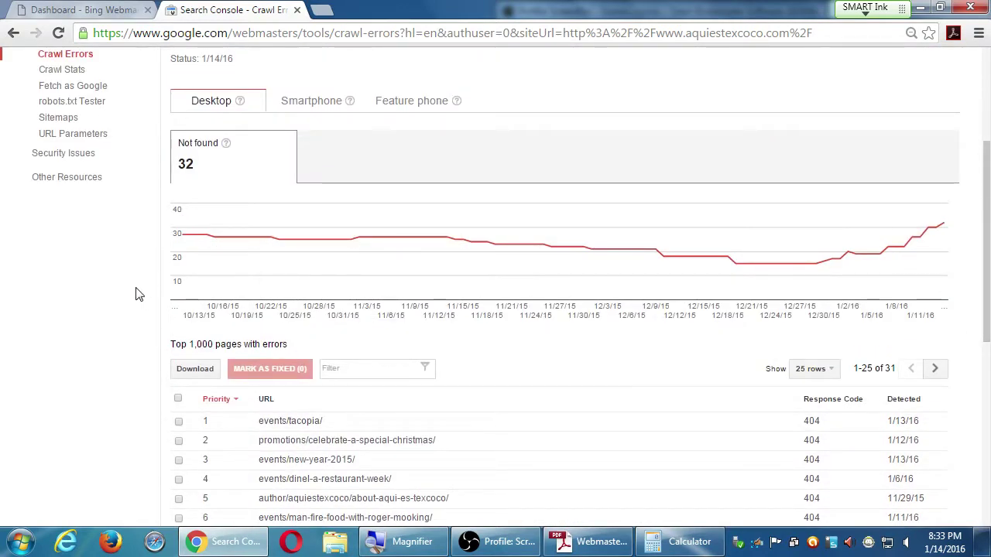
pyautogui.scroll(-3, 136, 294)
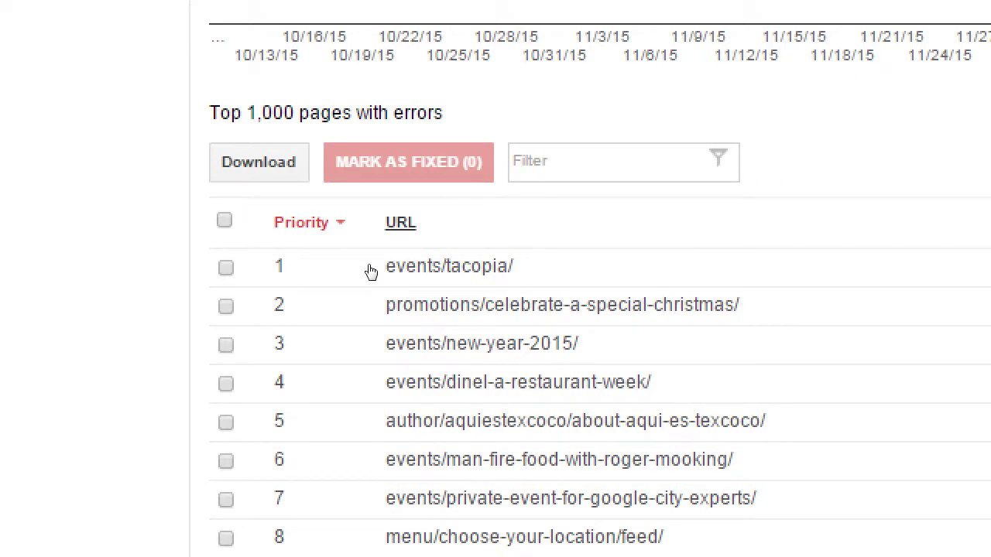
pyautogui.click(225, 267)
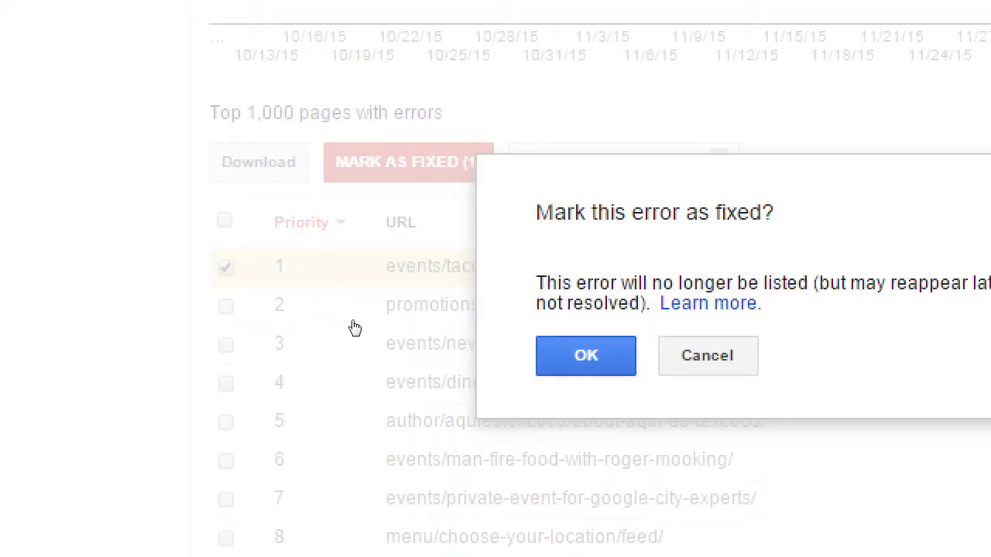
pyautogui.press('Return')
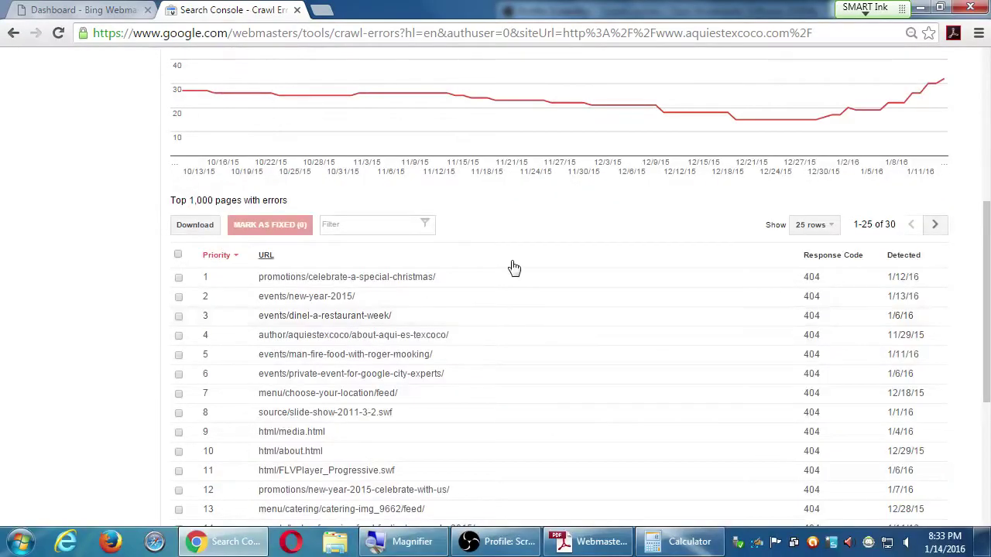
# Clear all selected desktop error rows and switch to the Smartphone crawl errors
pyautogui.scroll(2, 515, 265)
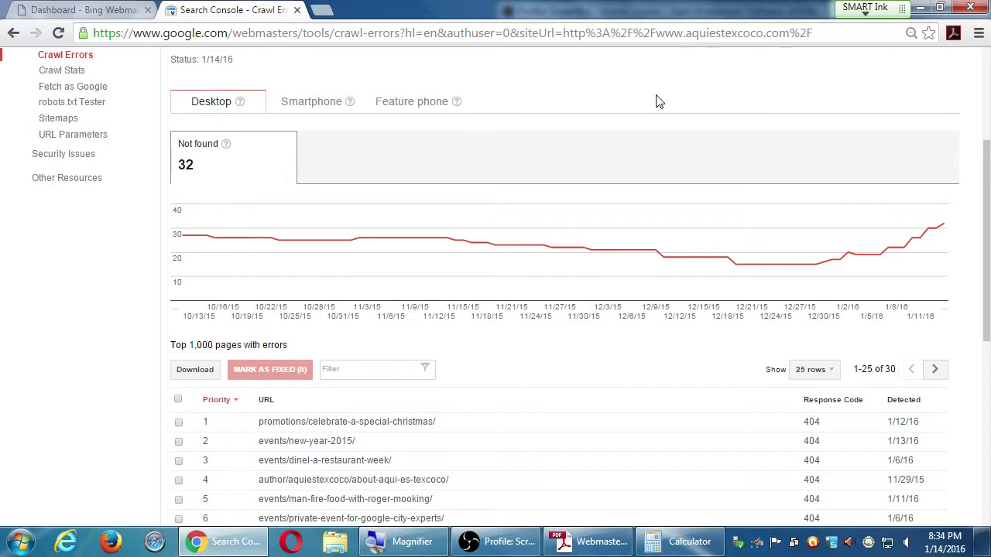
pyautogui.click(178, 443)
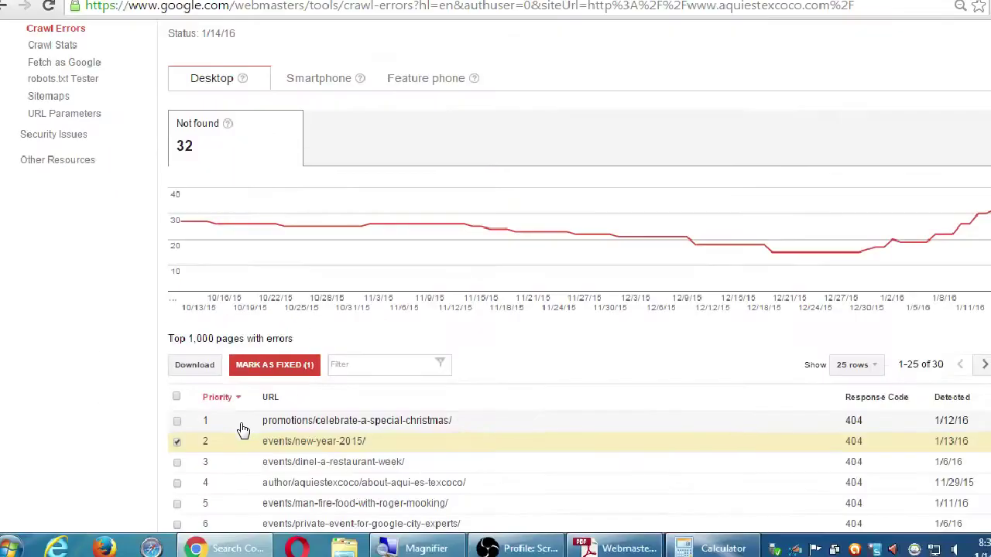
pyautogui.click(179, 401)
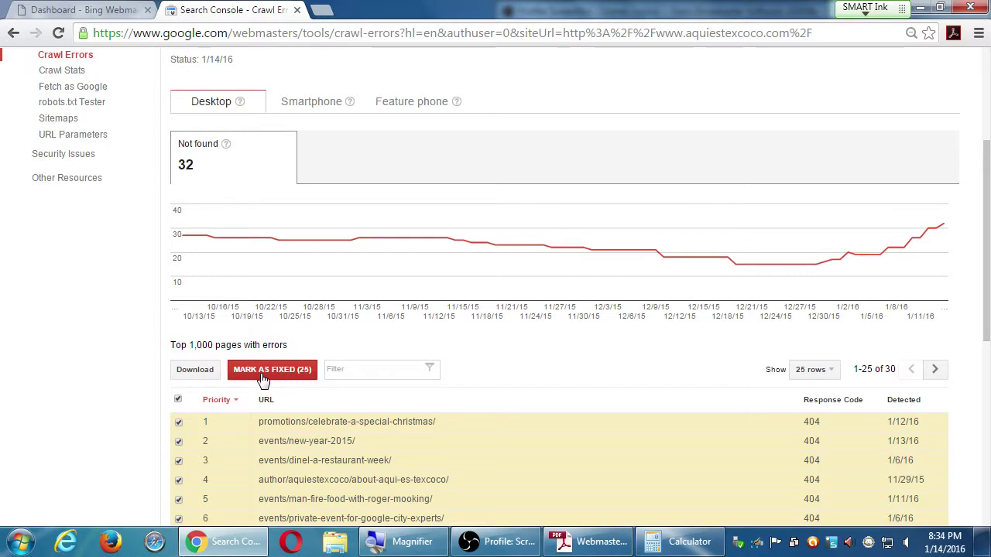
pyautogui.click(180, 401)
pyautogui.scroll(1, 116, 337)
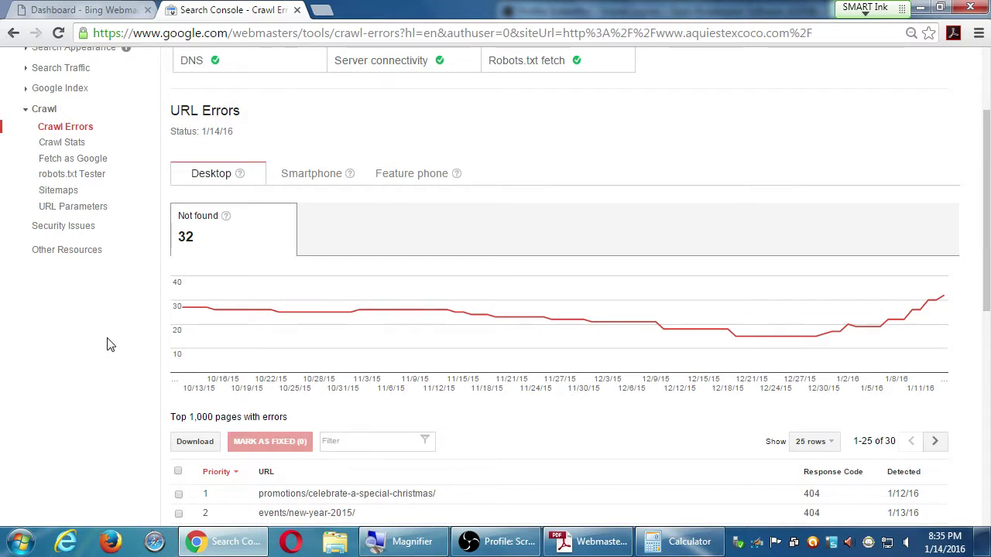
pyautogui.click(305, 179)
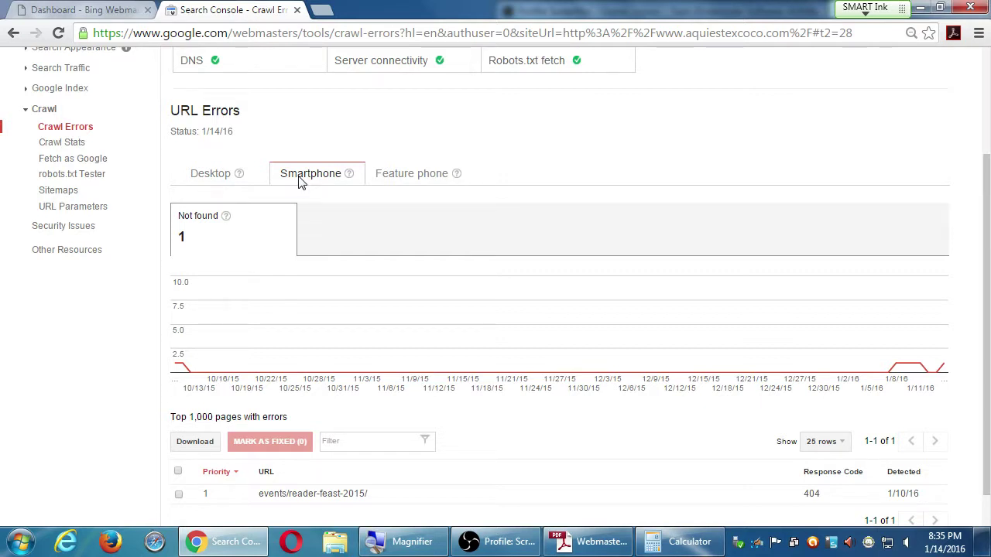
# Mark events/reader-feast-2015/, the only smartphone 404, as fixed
pyautogui.click(177, 471)
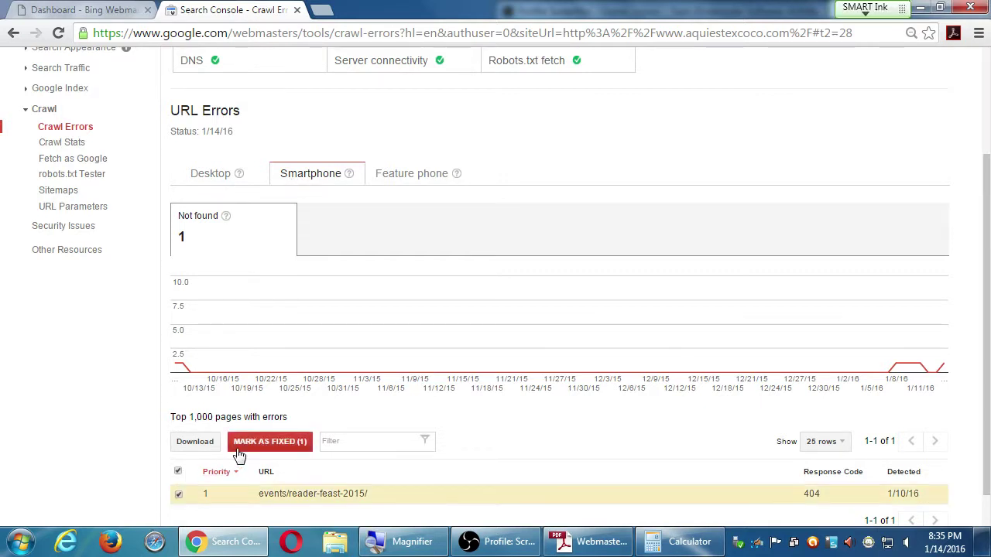
pyautogui.click(239, 455)
pyautogui.click(354, 320)
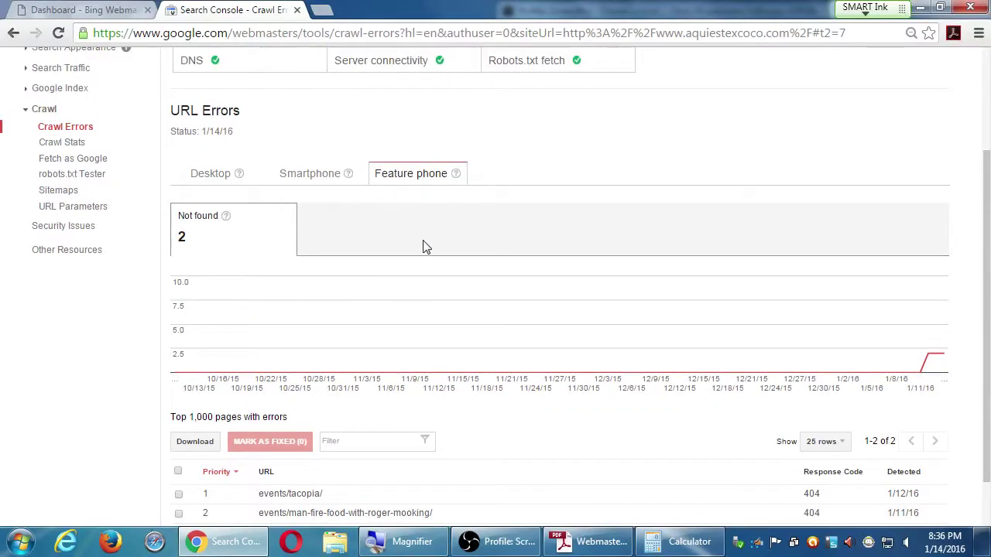
# Mark both Feature phone 404 not-found errors as fixed so the list shows No data
pyautogui.scroll(-1, 420, 226)
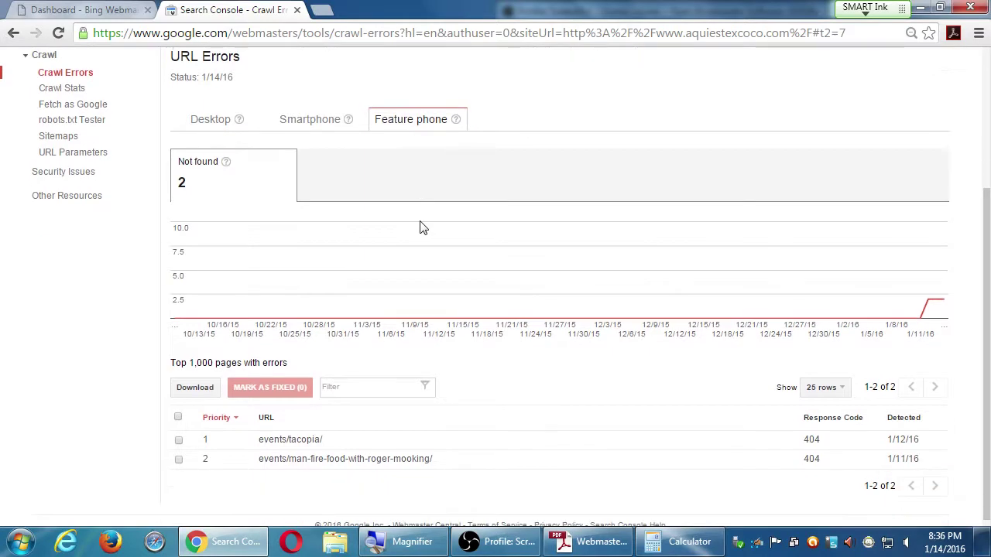
pyautogui.moveTo(429, 255)
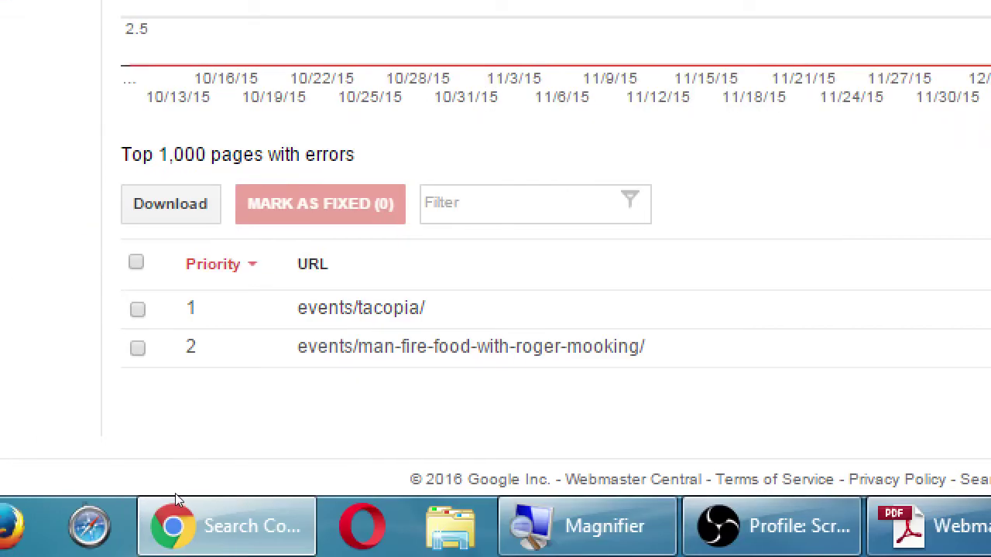
pyautogui.click(137, 347)
pyautogui.click(137, 309)
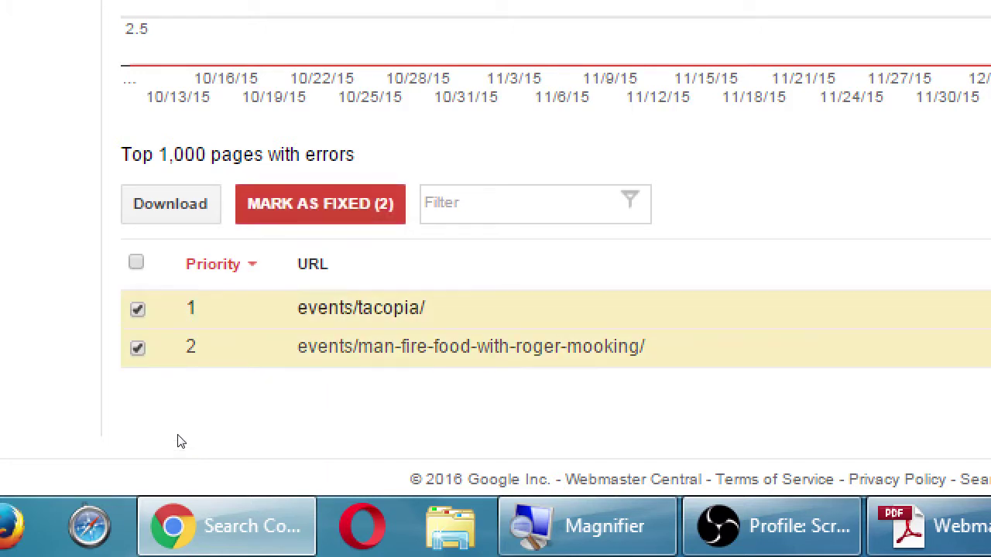
pyautogui.click(320, 204)
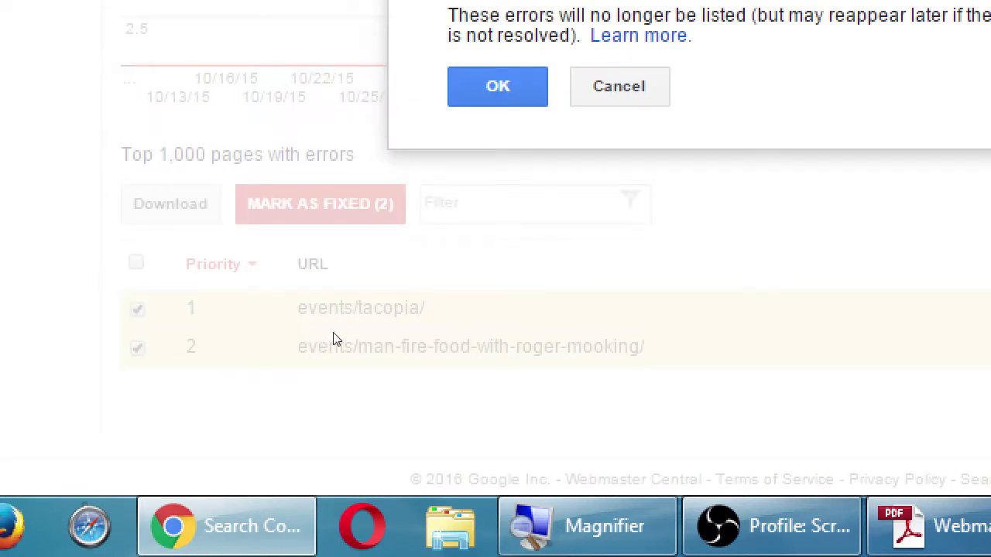
pyautogui.click(497, 85)
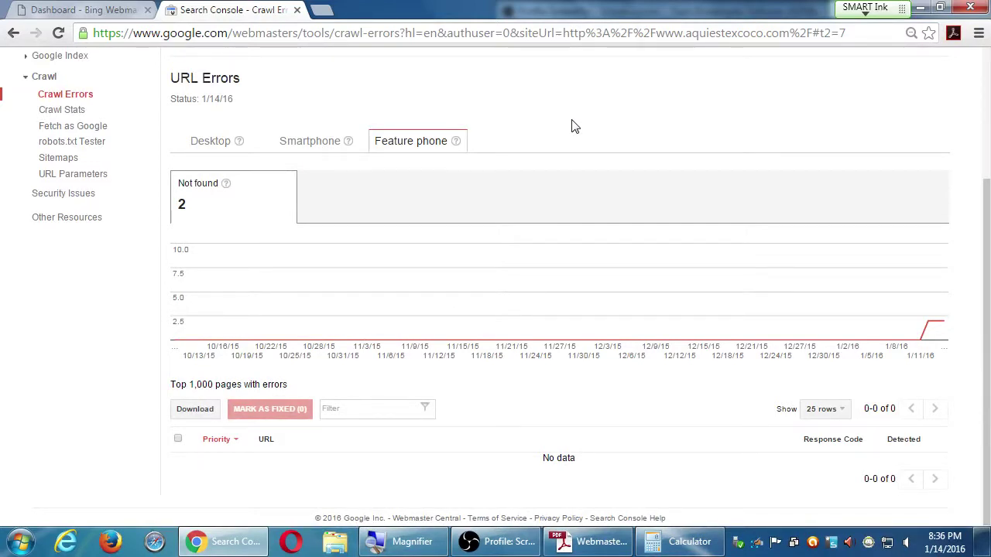
pyautogui.scroll(3, 573, 126)
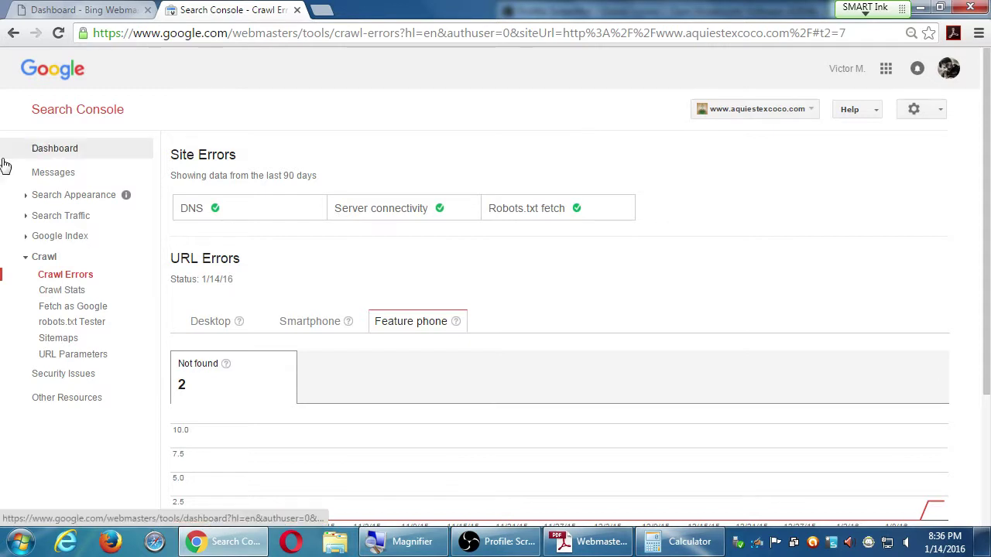
pyautogui.click(49, 149)
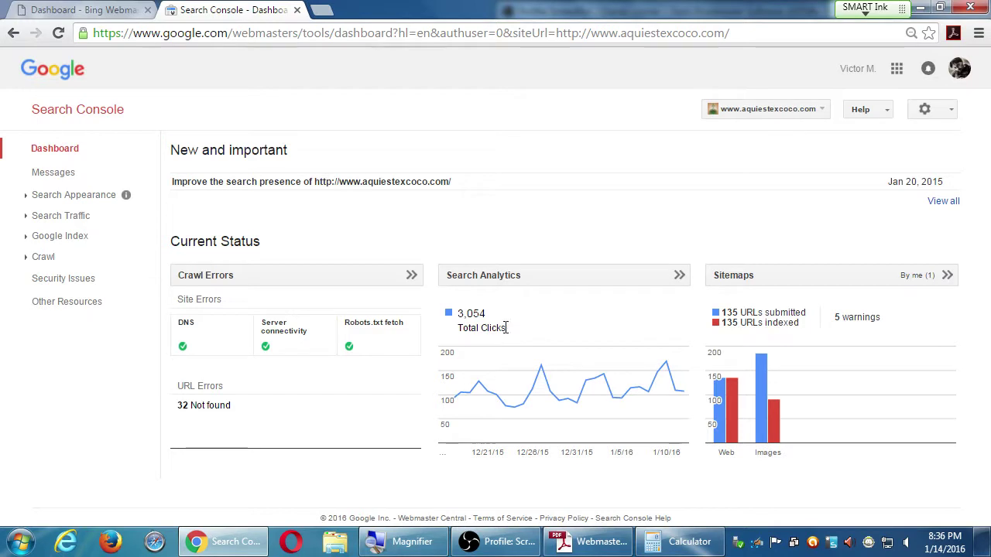
pyautogui.click(123, 8)
pyautogui.click(250, 8)
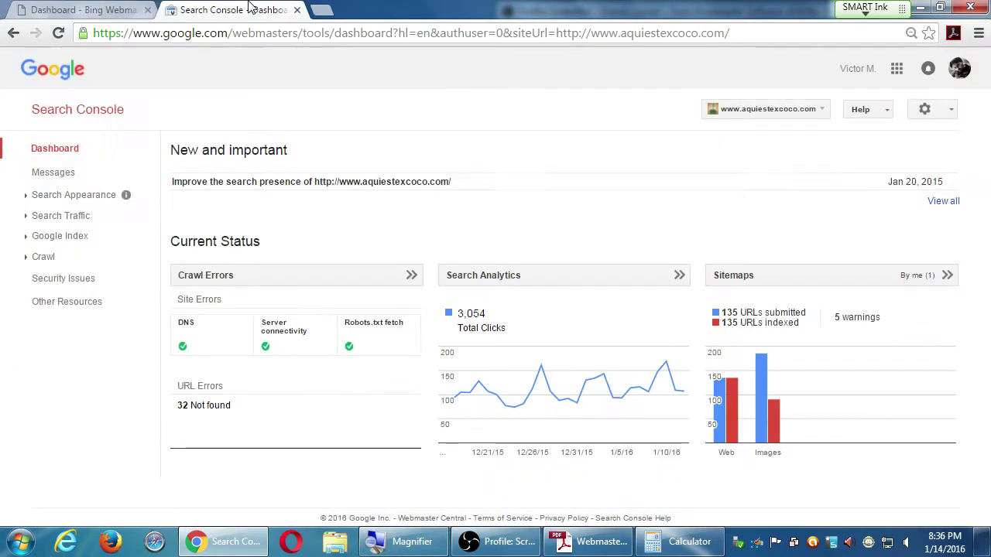
pyautogui.click(109, 8)
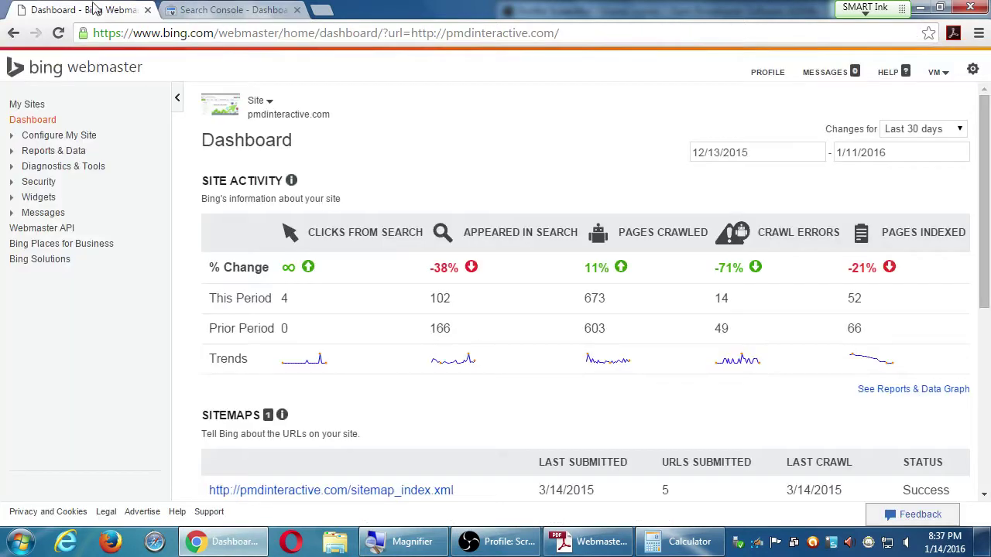
# Review Bing's aquiestexcoco.com dashboard (262 crawl errors, 166 pages indexed), then go back to Search Console
pyautogui.click(33, 107)
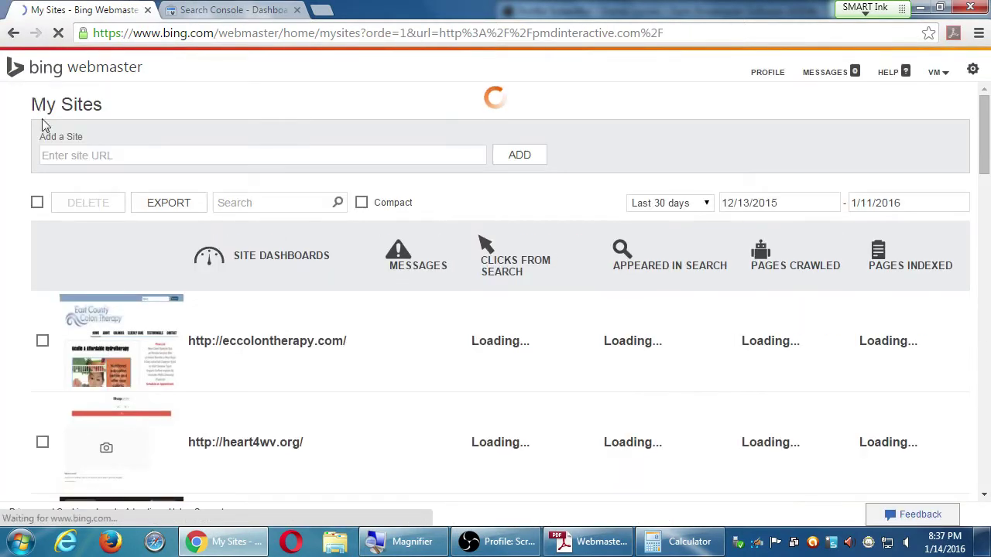
pyautogui.scroll(-10, 294, 360)
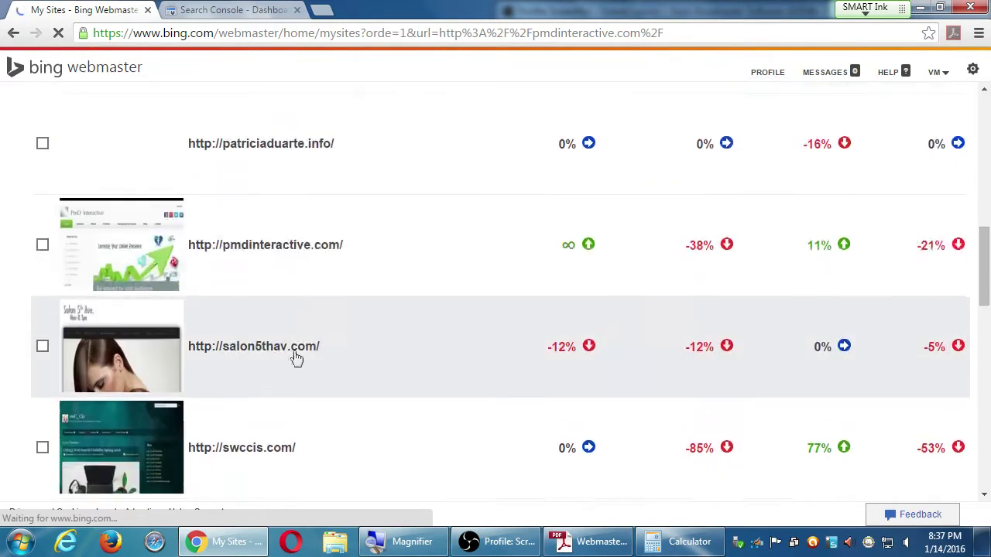
pyautogui.scroll(-10, 294, 356)
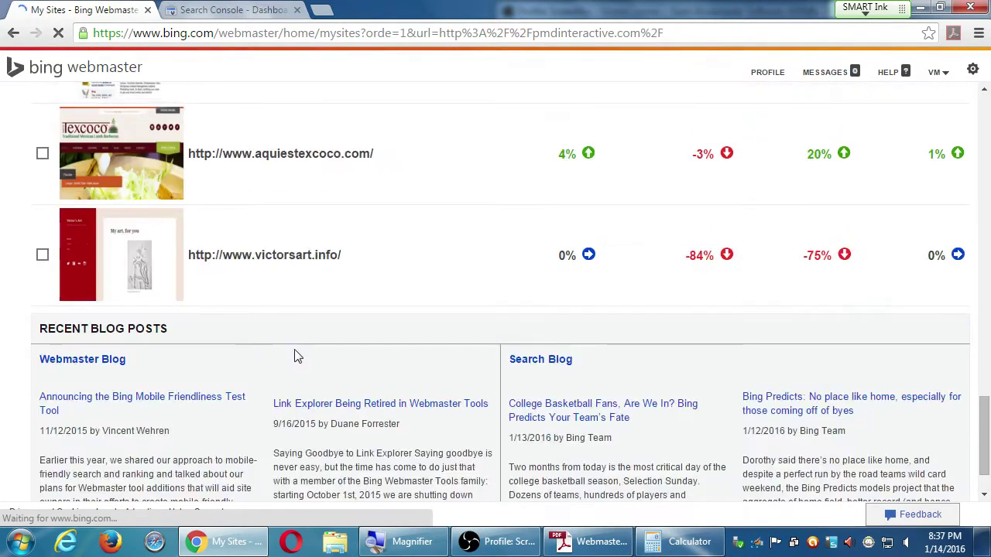
pyautogui.click(426, 161)
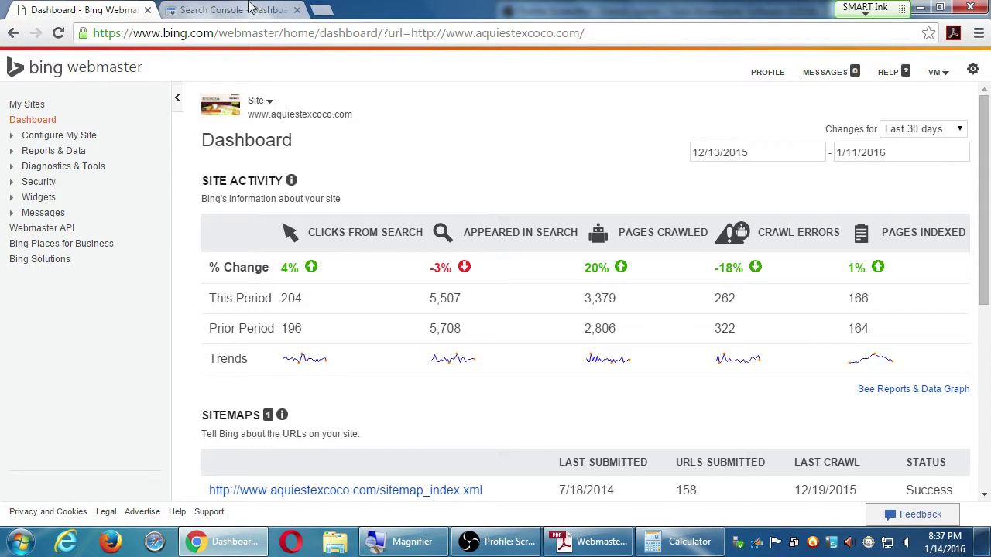
pyautogui.click(273, 8)
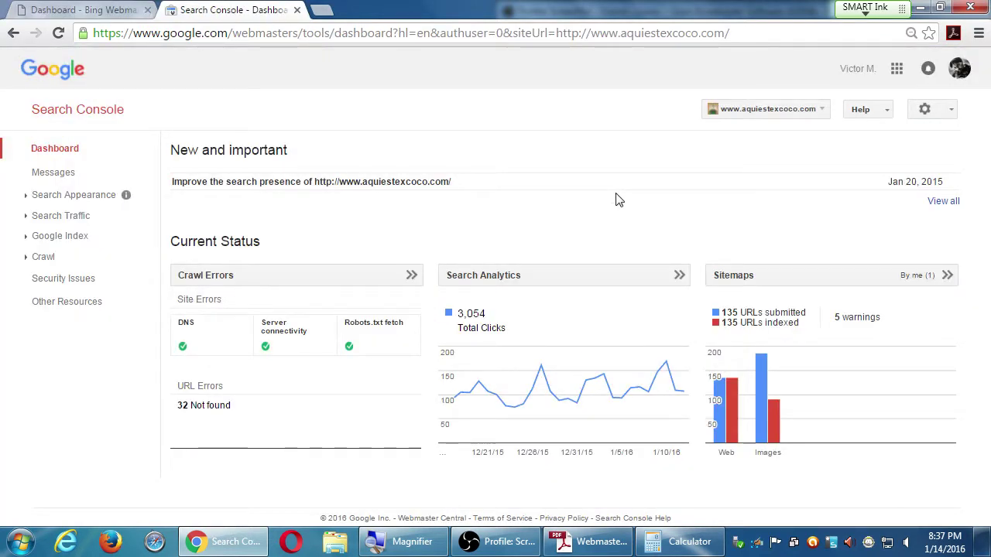
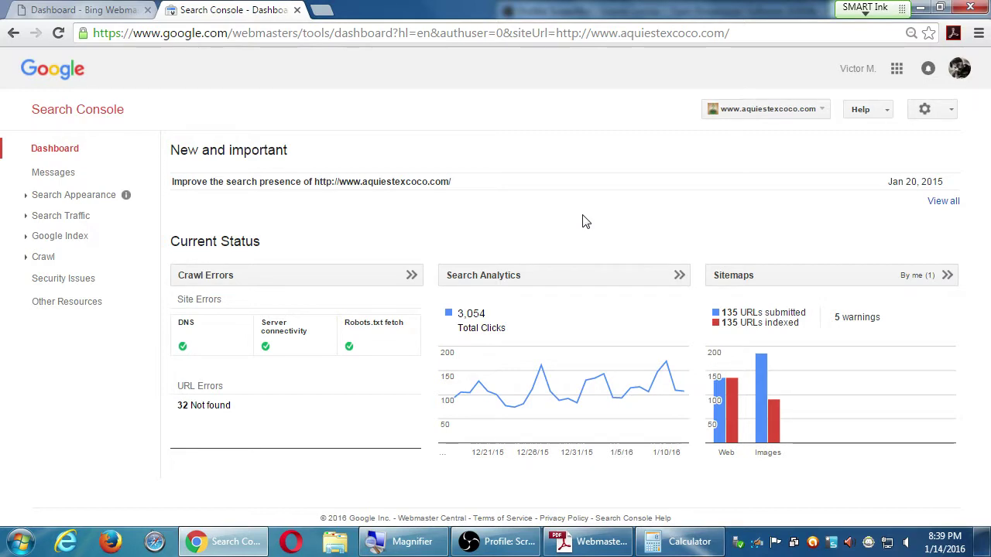
# Reset the Search Console page zoom to normal and open a new blank browser tab
pyautogui.hotkey('ctrl', '0')
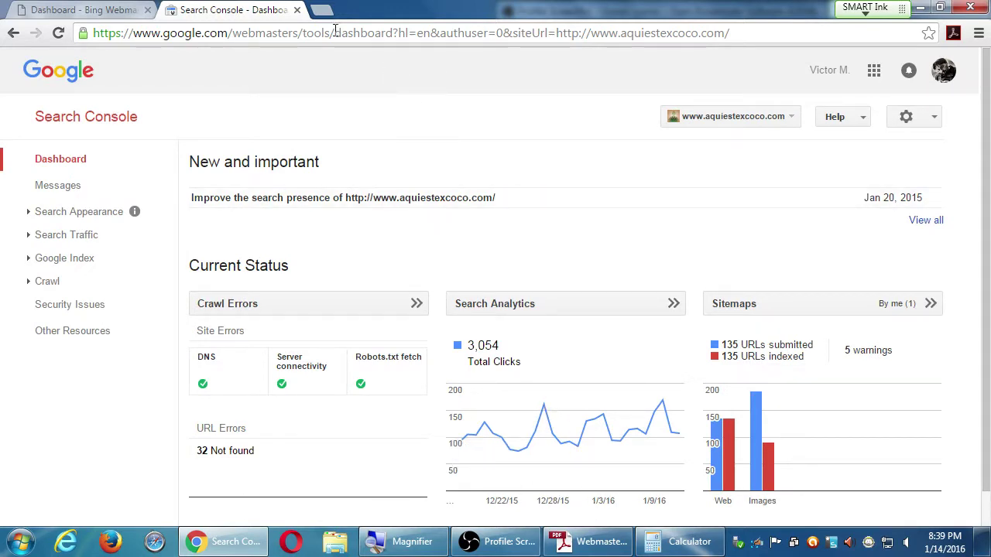
pyautogui.click(322, 11)
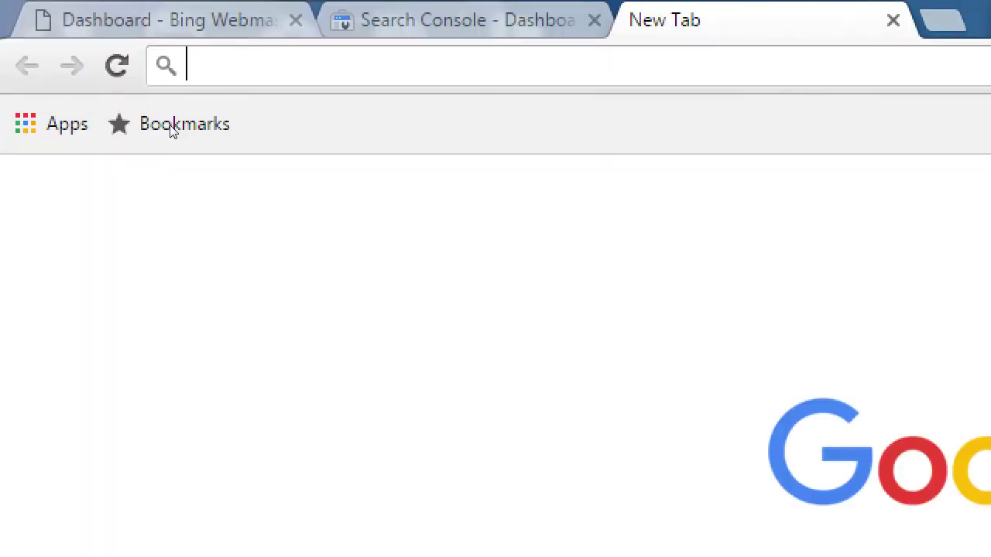
# Load google.com/analytics/ in the new tab
pyautogui.write('goo')
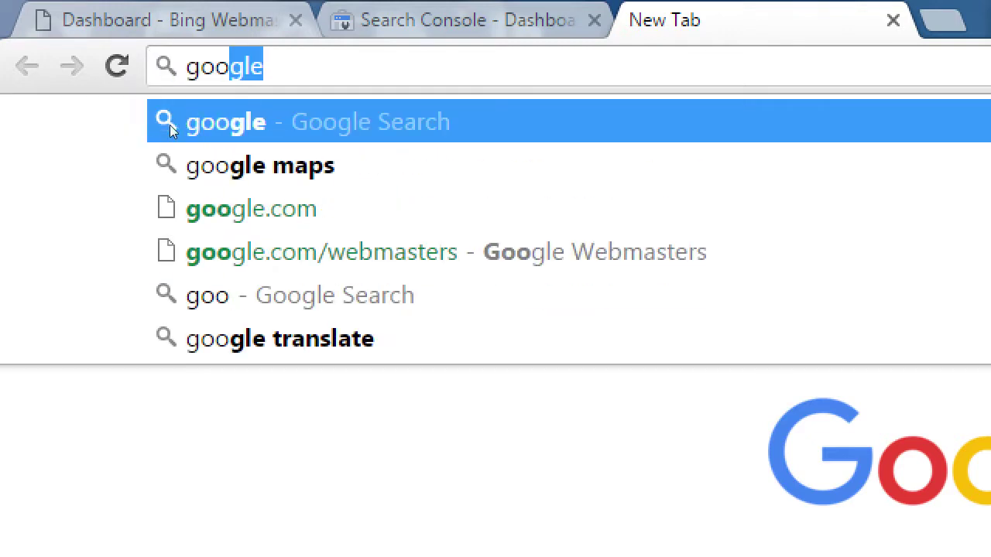
pyautogui.write('gle.com/analytics/')
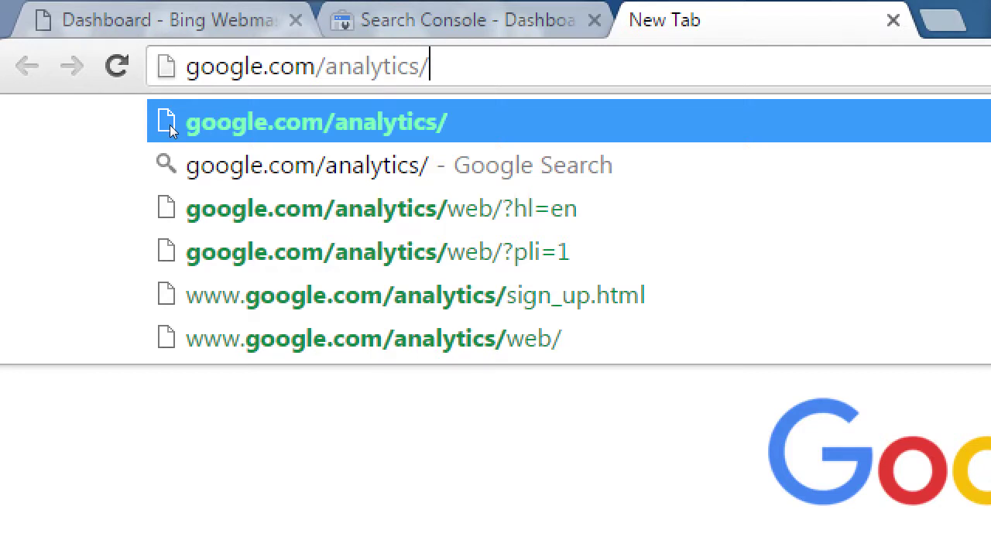
pyautogui.click(170, 125)
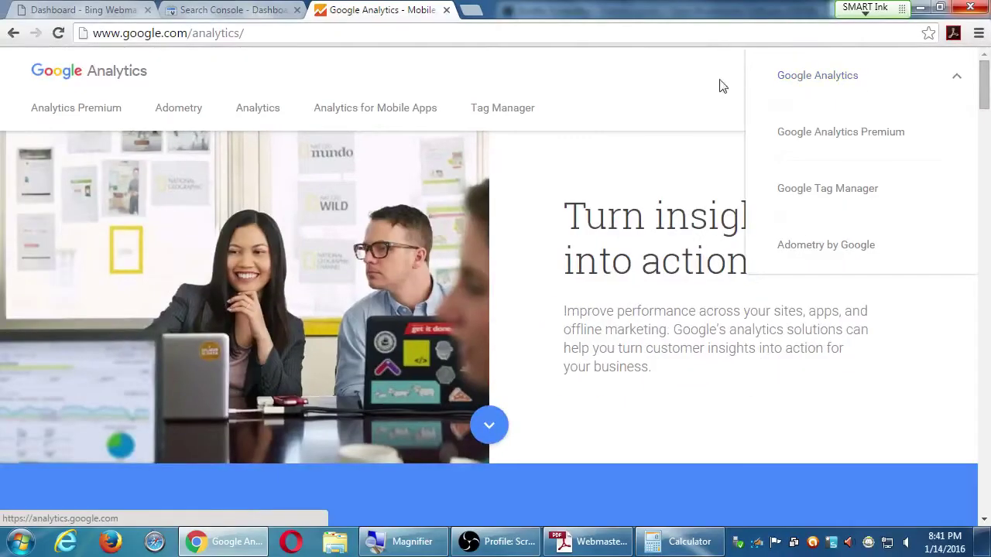
# Look over the Adometry product page, then go back to the Google Analytics homepage's sign-in list
pyautogui.moveTo(934, 86)
pyautogui.click(183, 116)
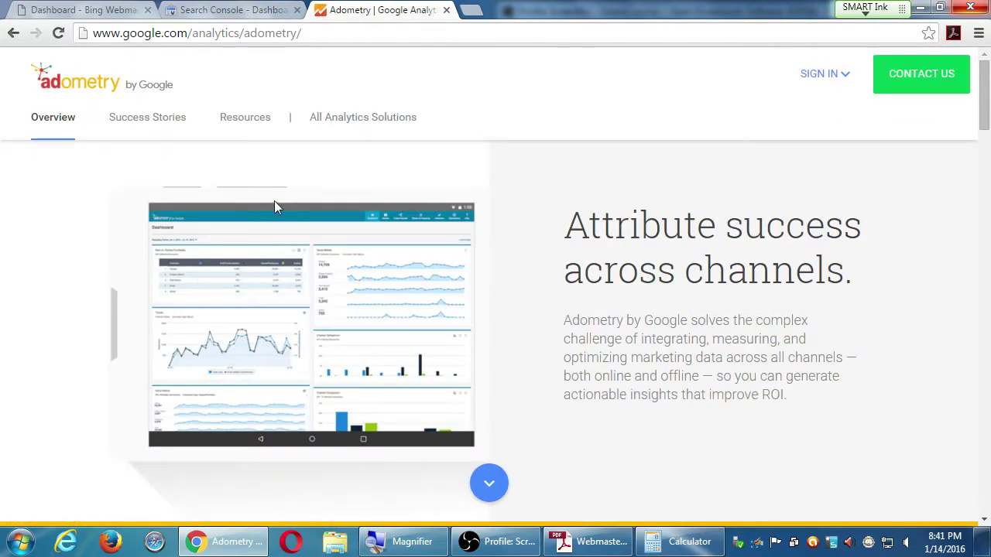
pyautogui.scroll(-4, 276, 206)
pyautogui.scroll(1, 276, 206)
pyautogui.hotkey('alt', 'Left')
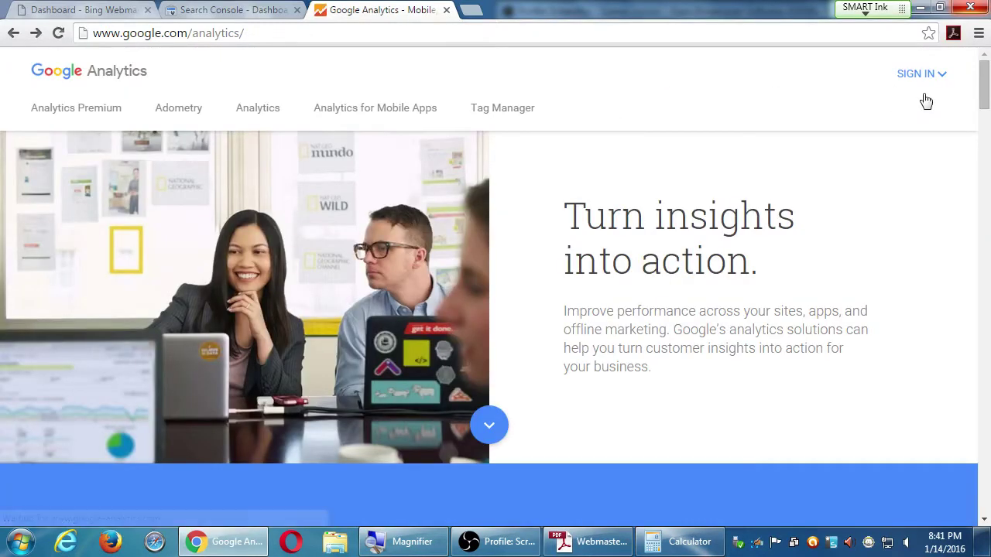
pyautogui.click(923, 77)
# Sign in to Google Analytics and collapse the Aqui es Texcoco account on Home
pyautogui.click(824, 88)
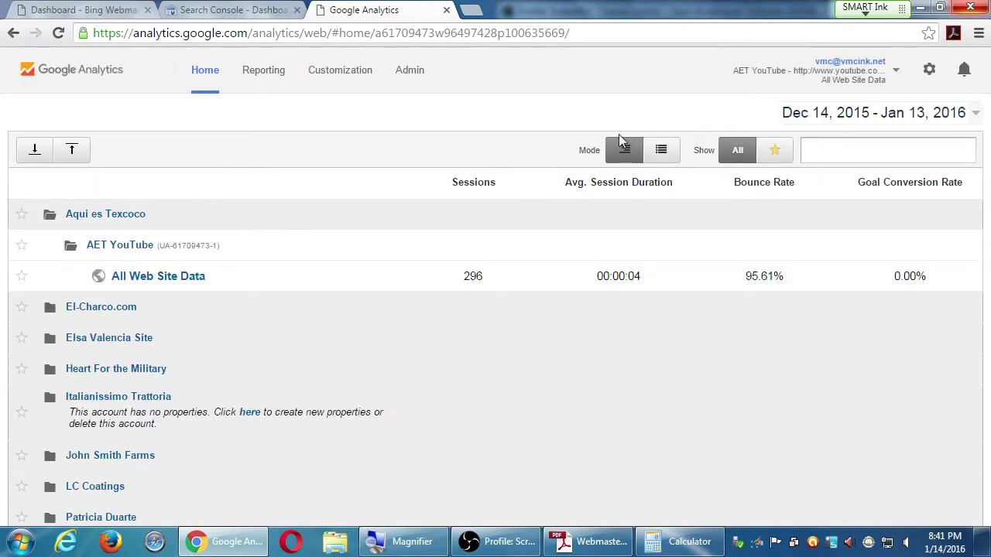
pyautogui.click(163, 224)
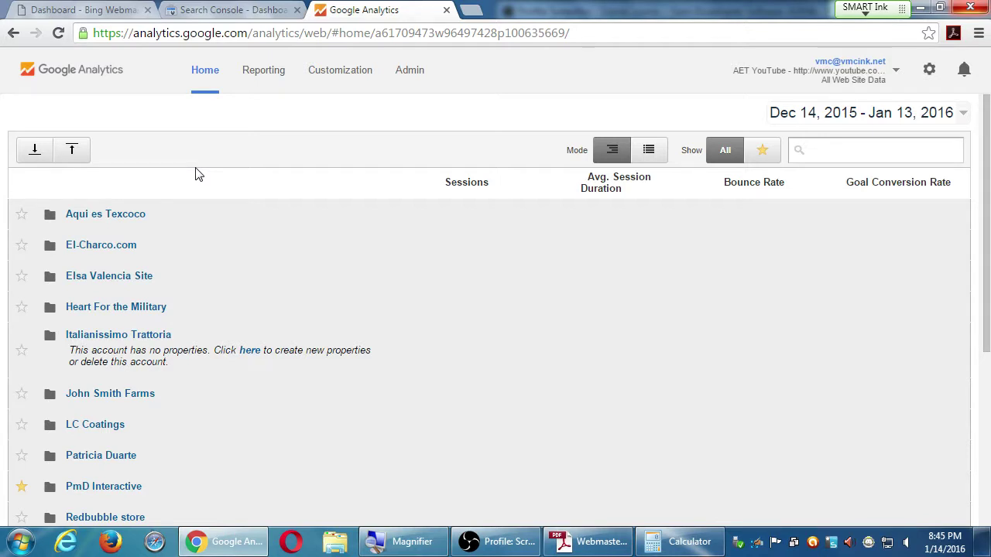
# Start Create new account from Admin in a separate tab, then return to the account list tab
pyautogui.middleClick(395, 71)
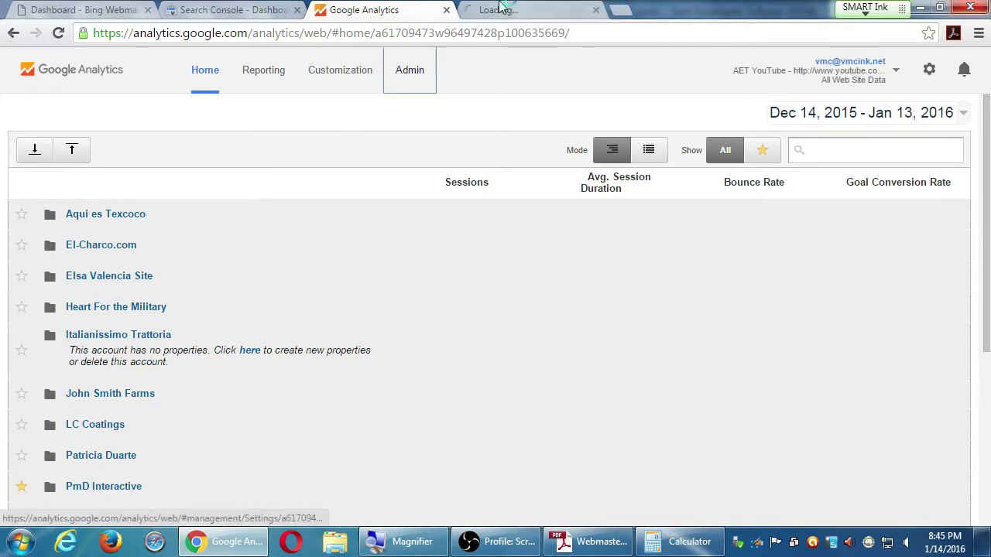
pyautogui.click(501, 7)
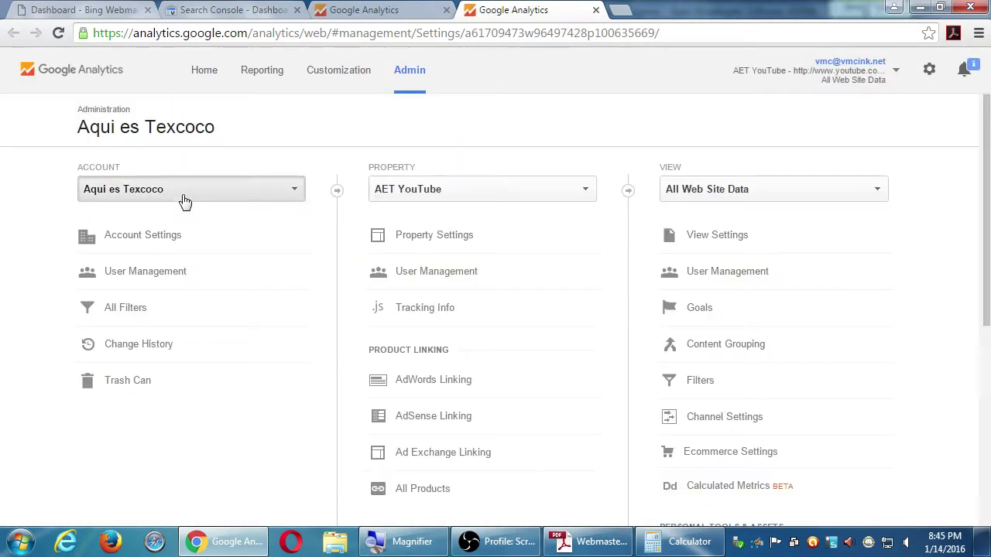
pyautogui.click(184, 195)
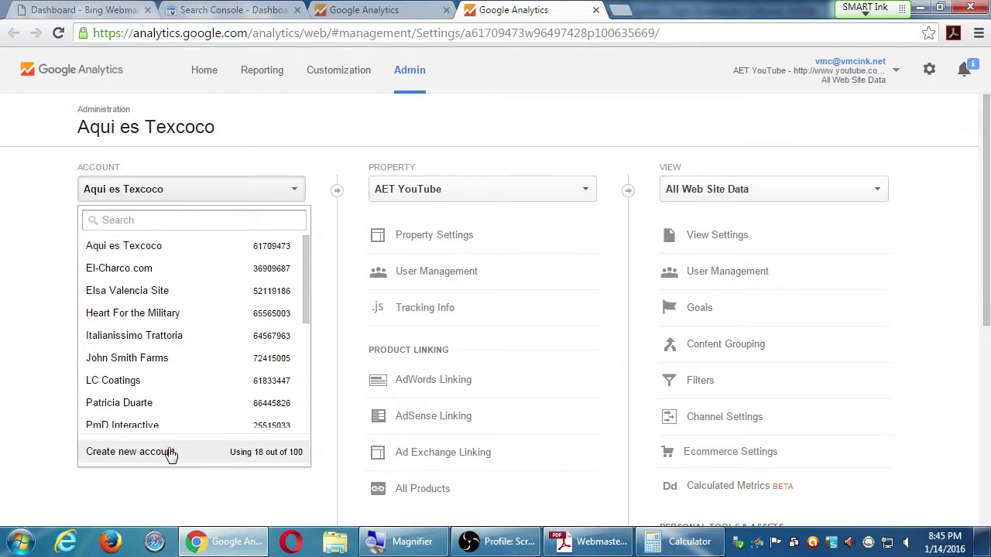
pyautogui.click(169, 453)
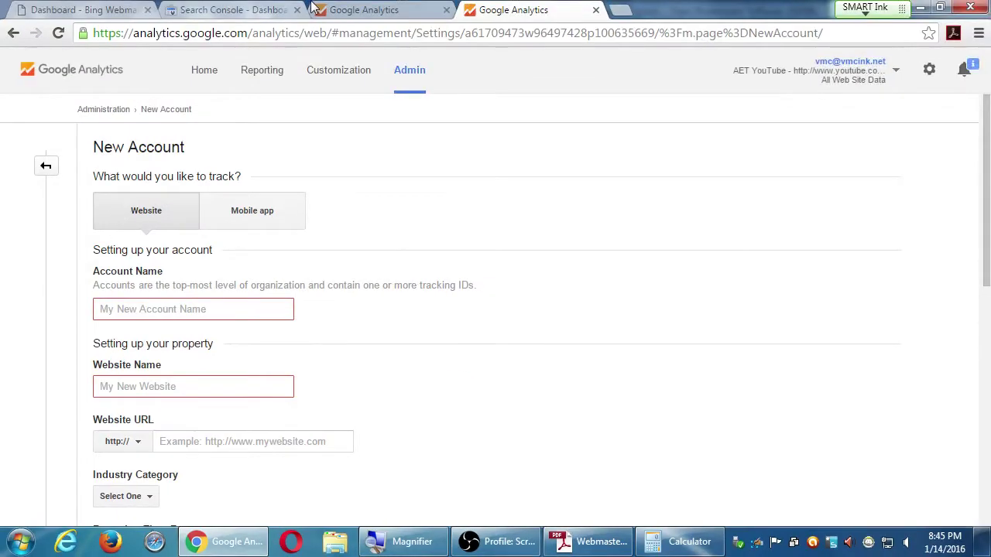
pyautogui.click(350, 9)
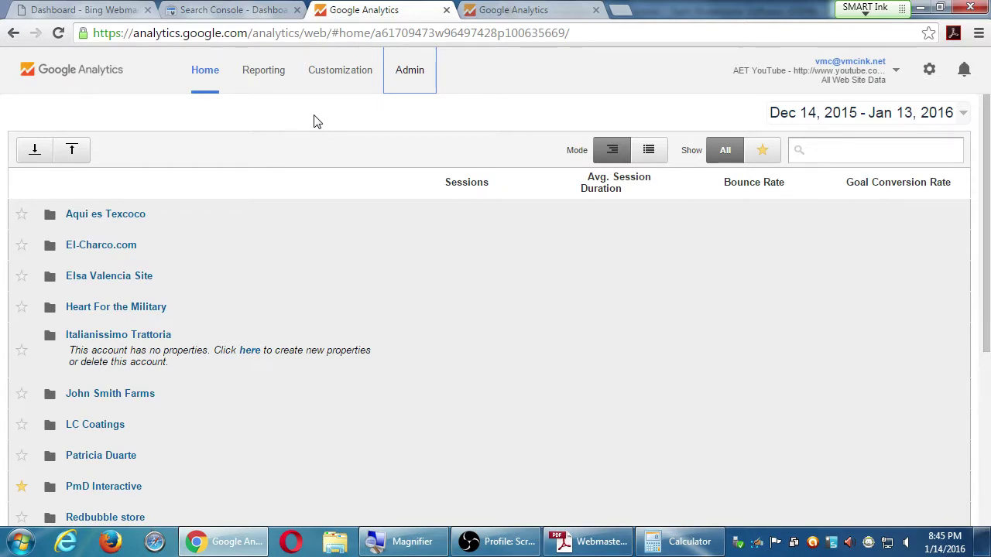
# Review the vmcink.net properties in the account list, then return to the New Account tab
pyautogui.hotkey('ctrl', 'Tab')
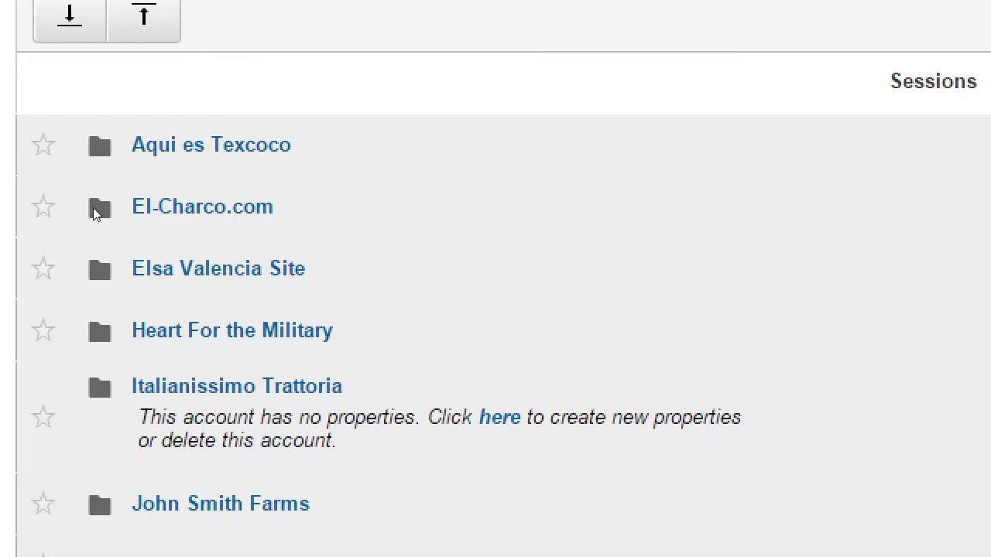
pyautogui.scroll(-10, 55, 485)
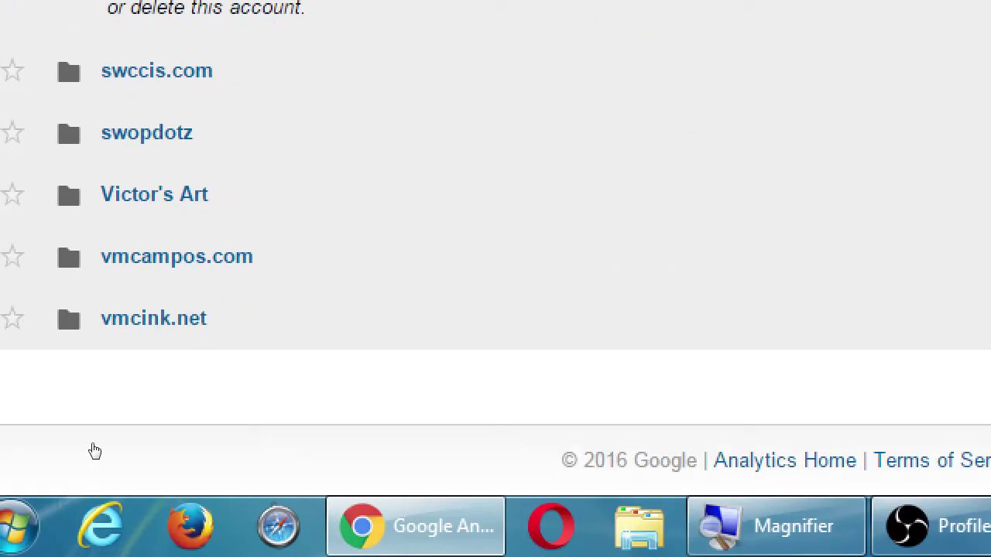
pyautogui.scroll(-4, 93, 440)
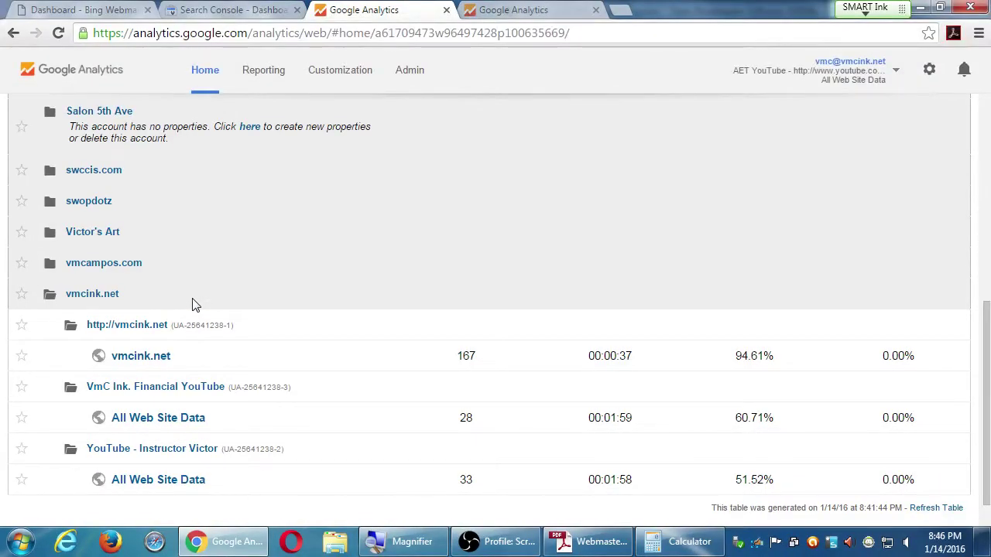
pyautogui.click(515, 11)
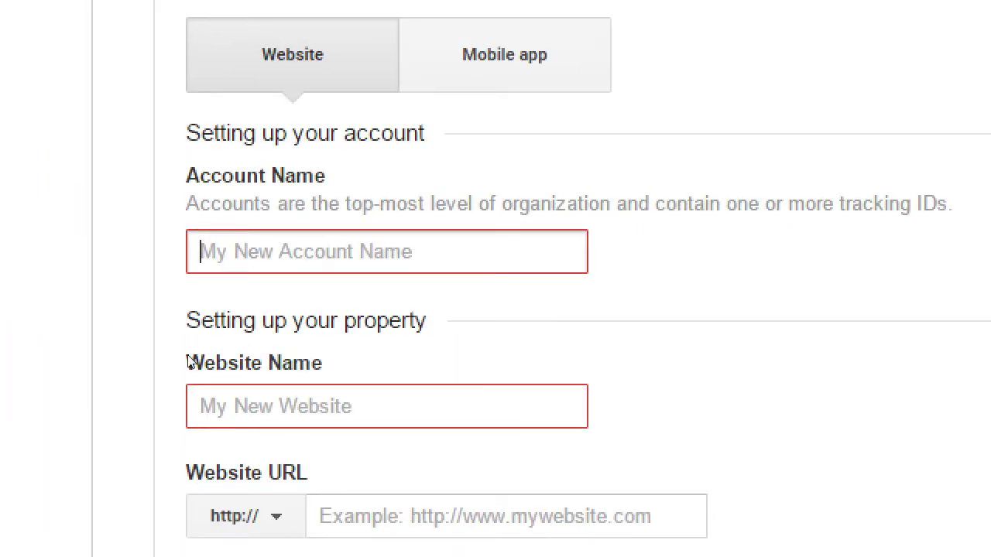
# Enter 'Farmer Victor's Farm' as the Account Name
pyautogui.write('Farm3r')
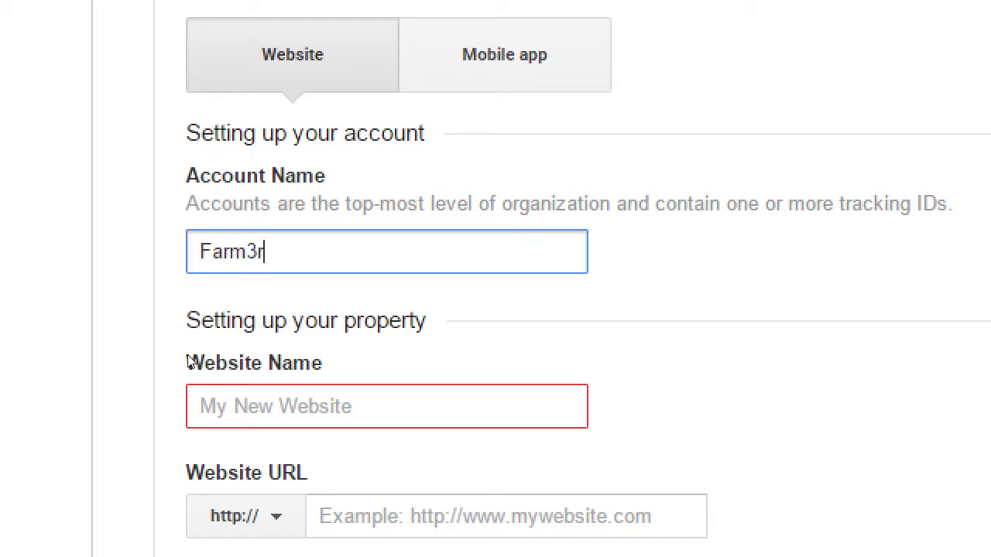
pyautogui.press('BackSpace')
pyautogui.press('BackSpace')
pyautogui.write("er Victor's Farm")
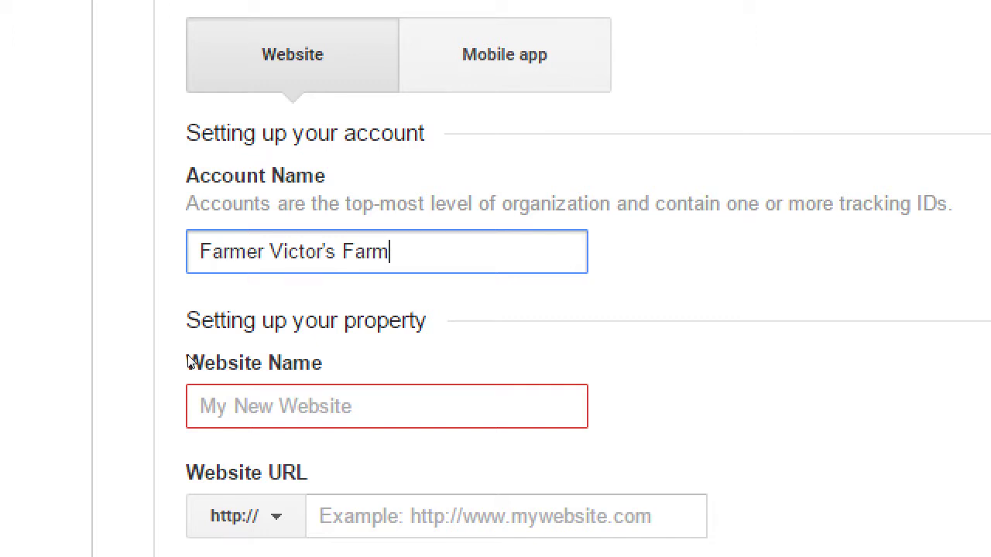
# Enter Website Name 'Main website' and Website URL victorsfarm.com
pyautogui.click(263, 378)
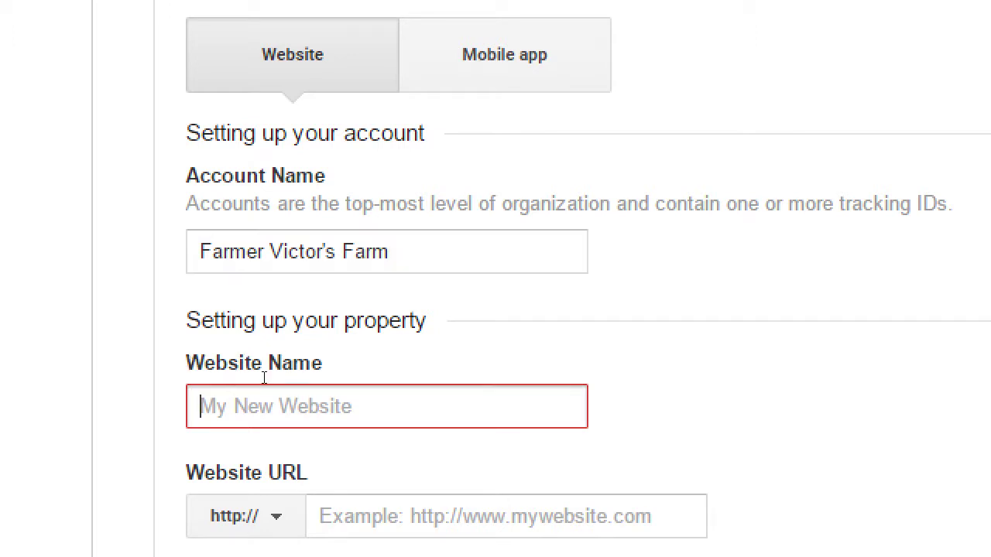
pyautogui.write('Main w')
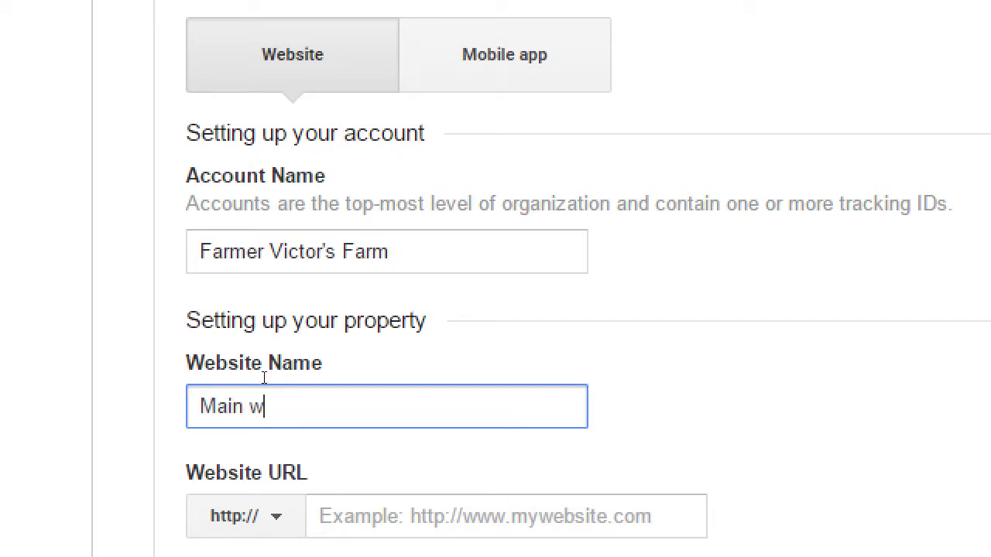
pyautogui.write('ebsite')
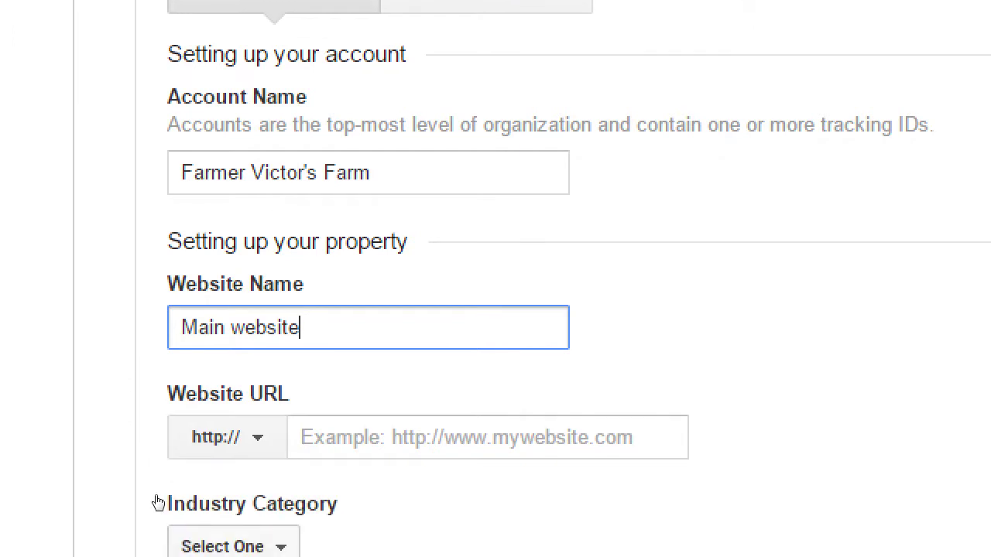
pyautogui.press('Tab')
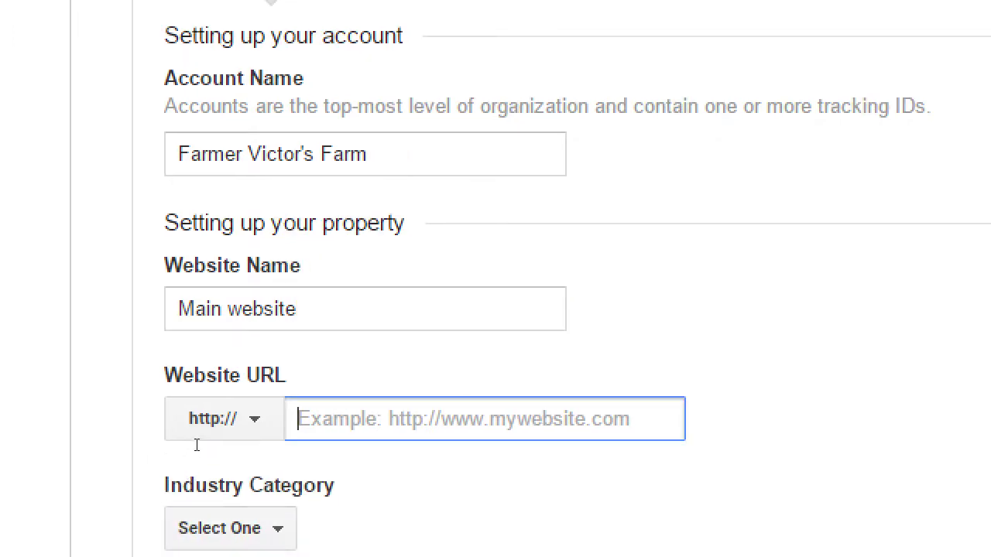
pyautogui.write('vi')
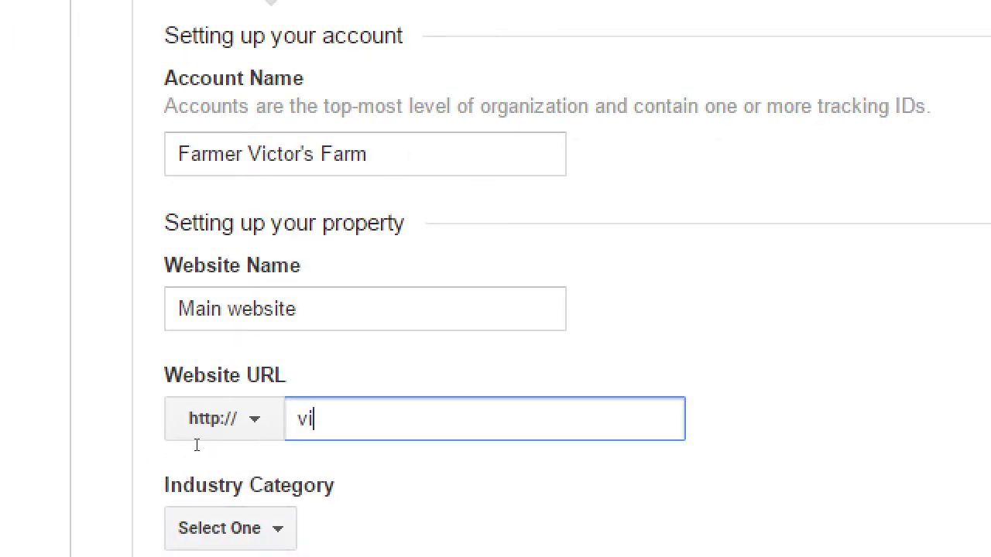
pyautogui.write('ctorsfar')
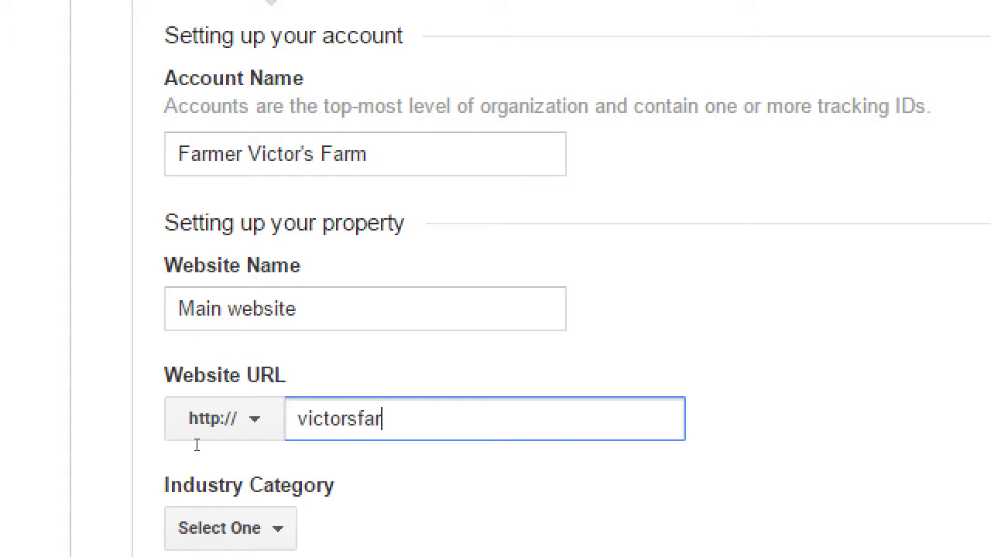
pyautogui.write('m.com')
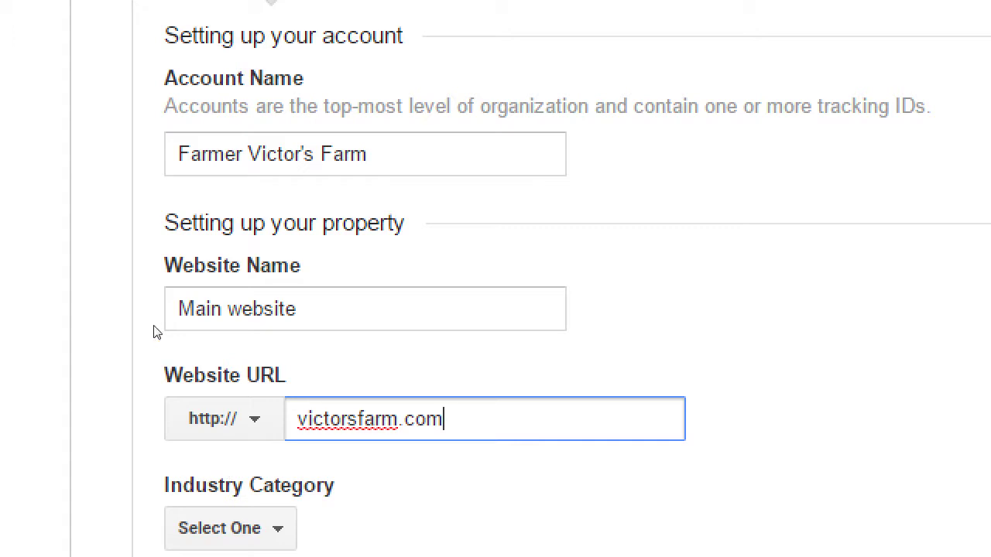
pyautogui.moveTo(200, 78); pyautogui.dragTo(293, 78)
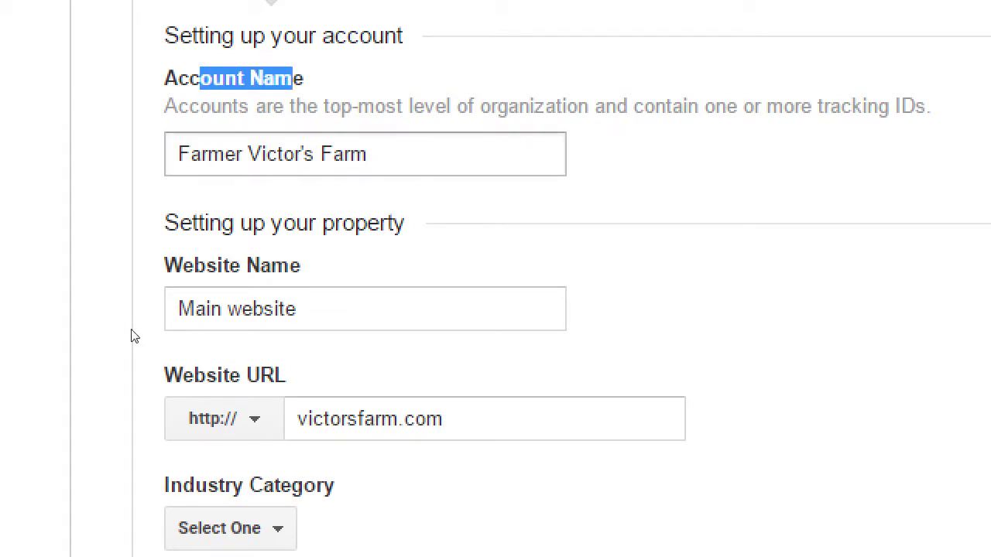
pyautogui.press('Tab')
pyautogui.press('Tab')
# Change the Website Name to 'YouTube page' and the URL to youtube.com/farmervictor
pyautogui.write('Y')
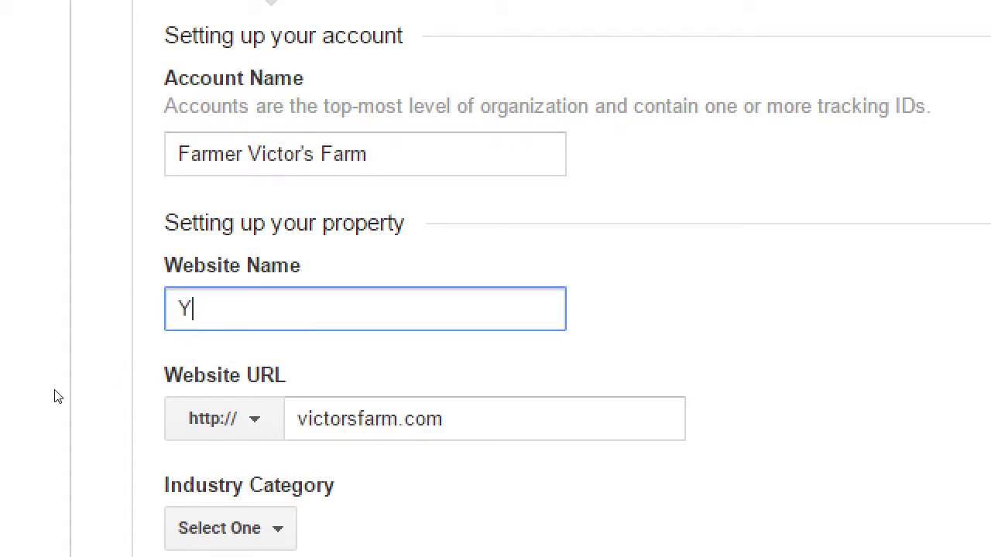
pyautogui.write('ouTube page')
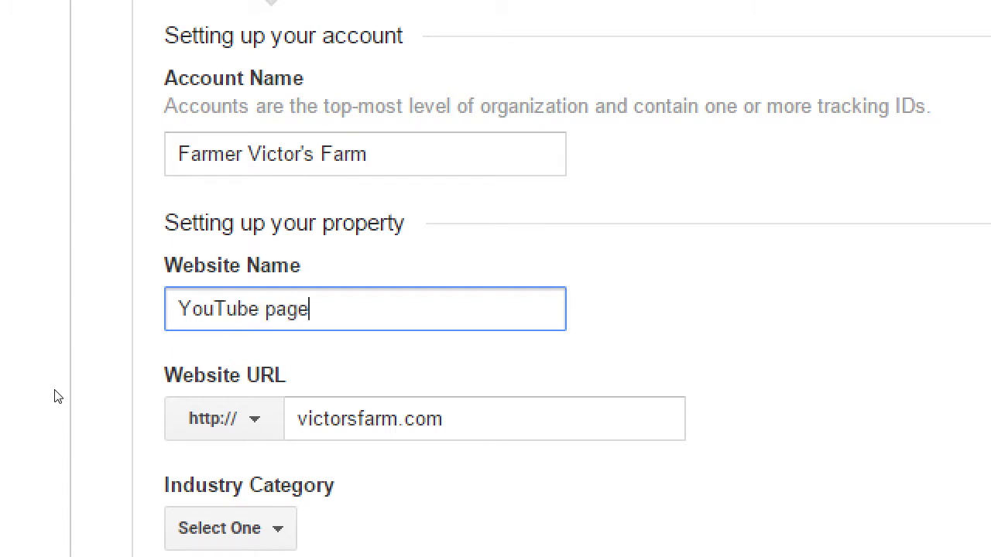
pyautogui.press('Tab')
pyautogui.press('Tab')
pyautogui.write('you')
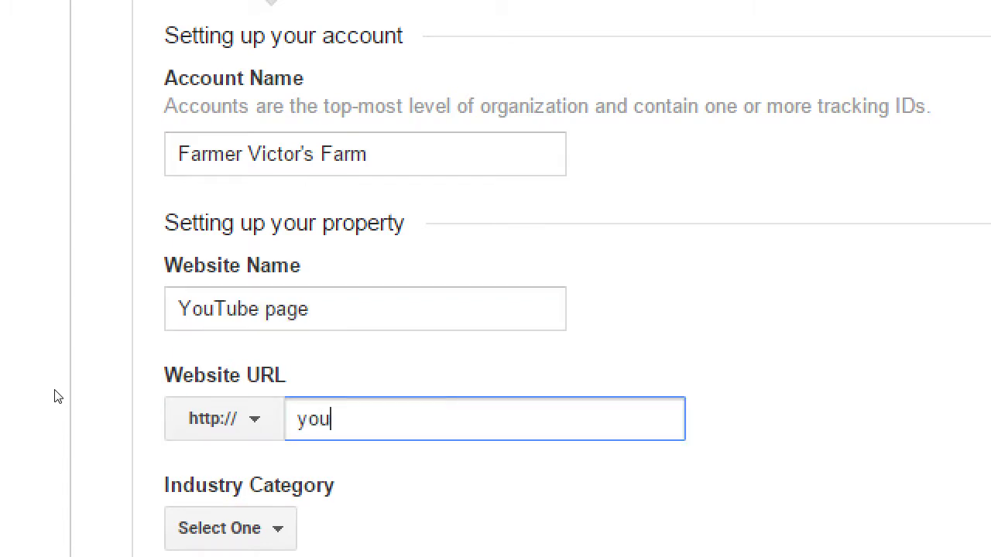
pyautogui.write('tube.com/vfar')
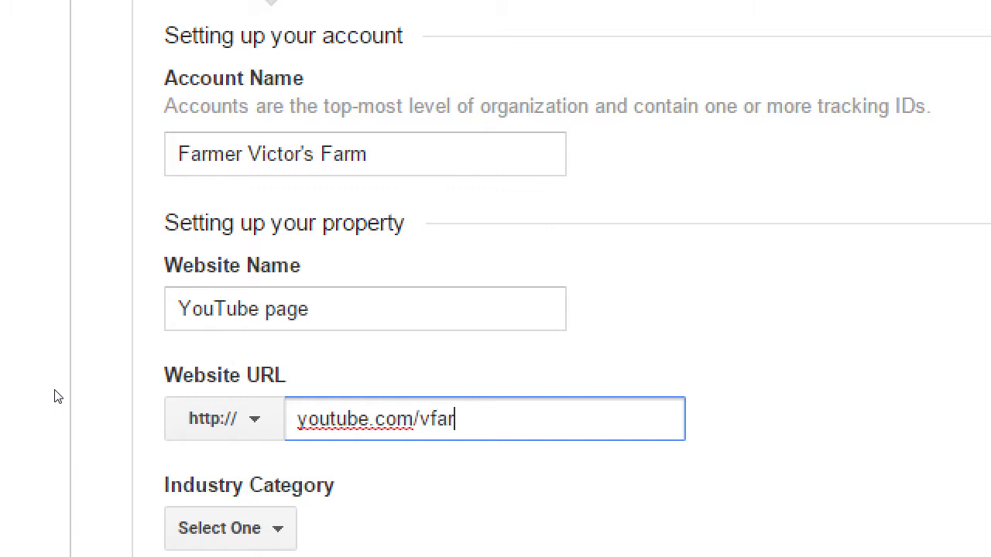
pyautogui.press('BackSpace')
pyautogui.press('BackSpace')
pyautogui.press('BackSpace')
pyautogui.press('BackSpace')
pyautogui.write('farmervictor')
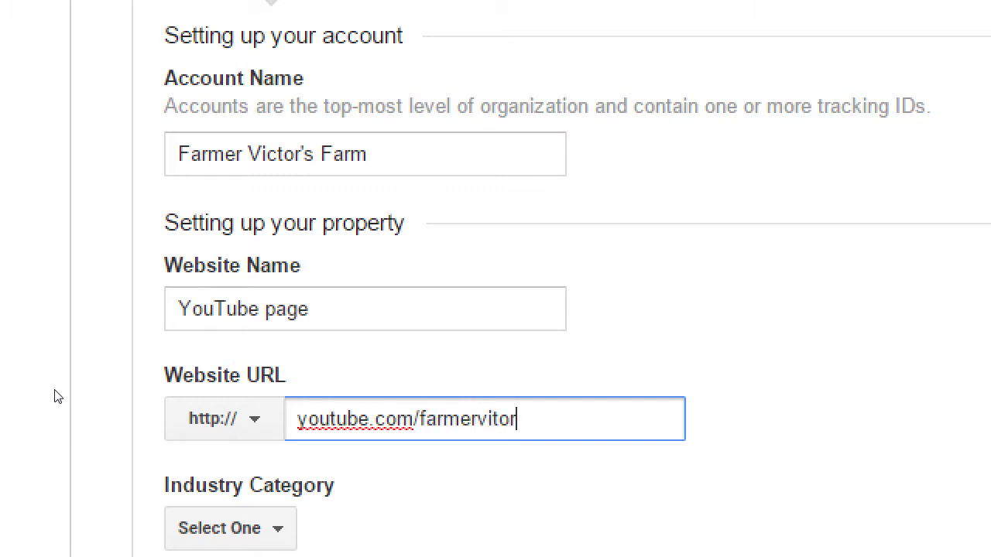
pyautogui.press('Left')
pyautogui.press('Left')
pyautogui.press('Left')
pyautogui.write('c')
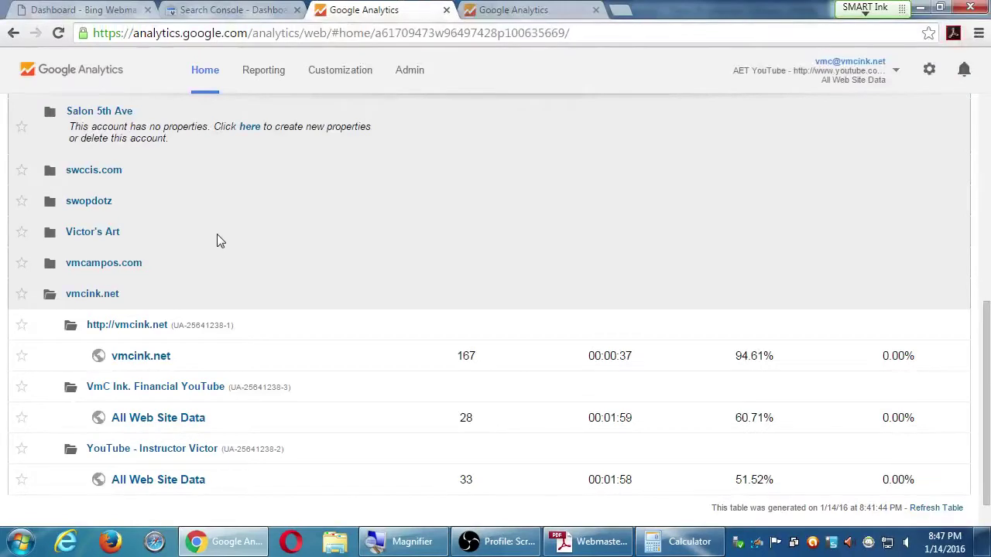
# Collapse vmcink.net, then expand and collapse vmcampos.com to review its properties
pyautogui.click(221, 135)
pyautogui.click(133, 407)
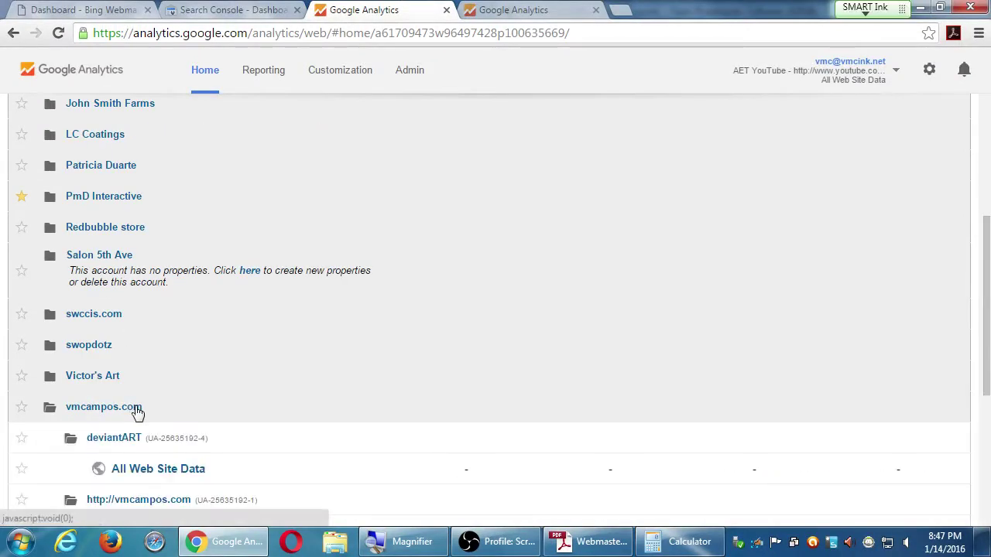
pyautogui.scroll(-4, 343, 405)
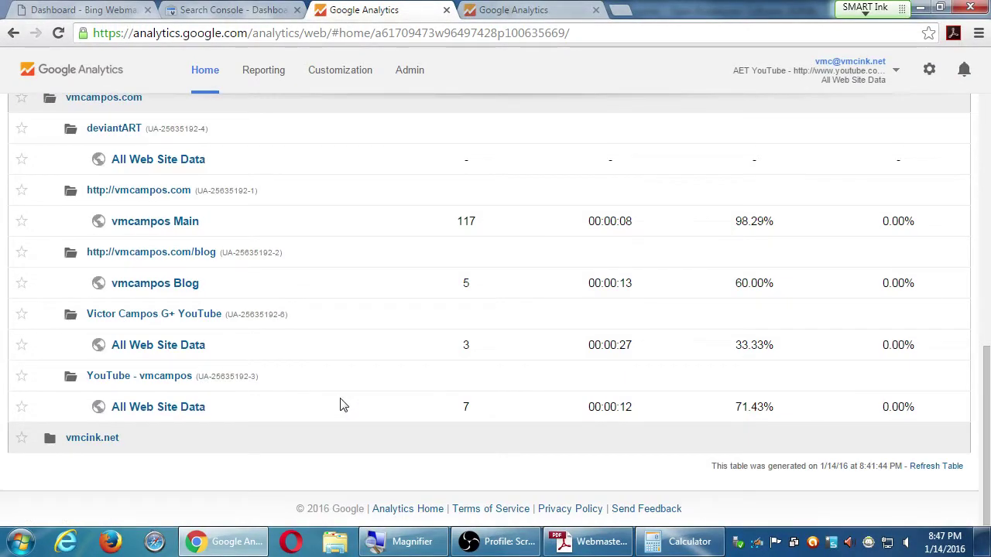
pyautogui.scroll(1, 342, 403)
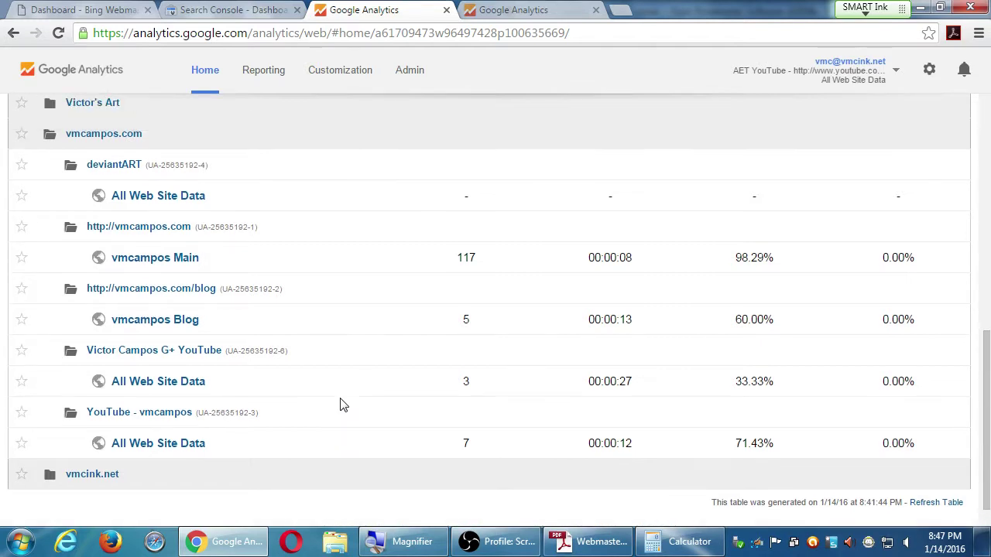
pyautogui.click(163, 159)
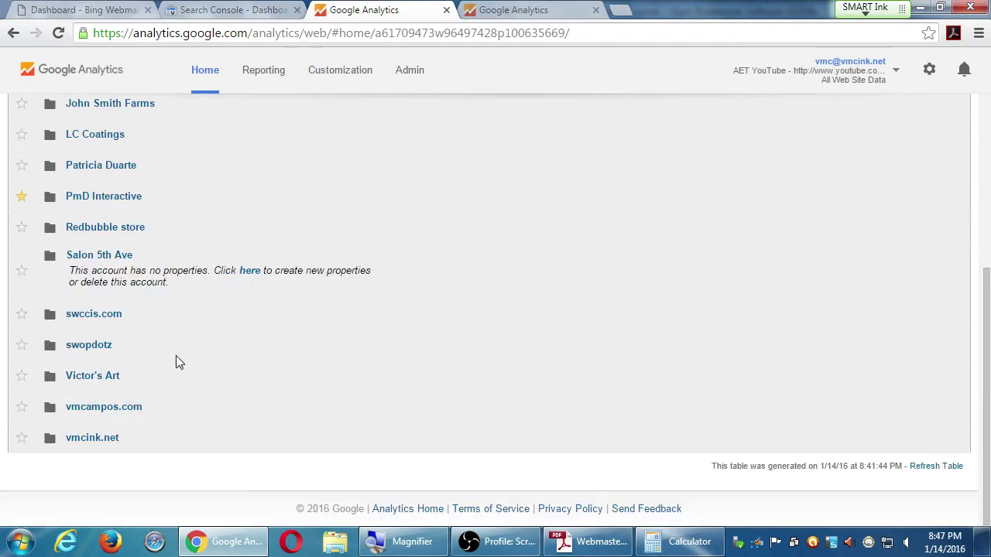
# Check and collapse vmcink.net's properties, then return to the Farmer Victor's Farm New Account form
pyautogui.click(136, 433)
pyautogui.scroll(-3, 147, 427)
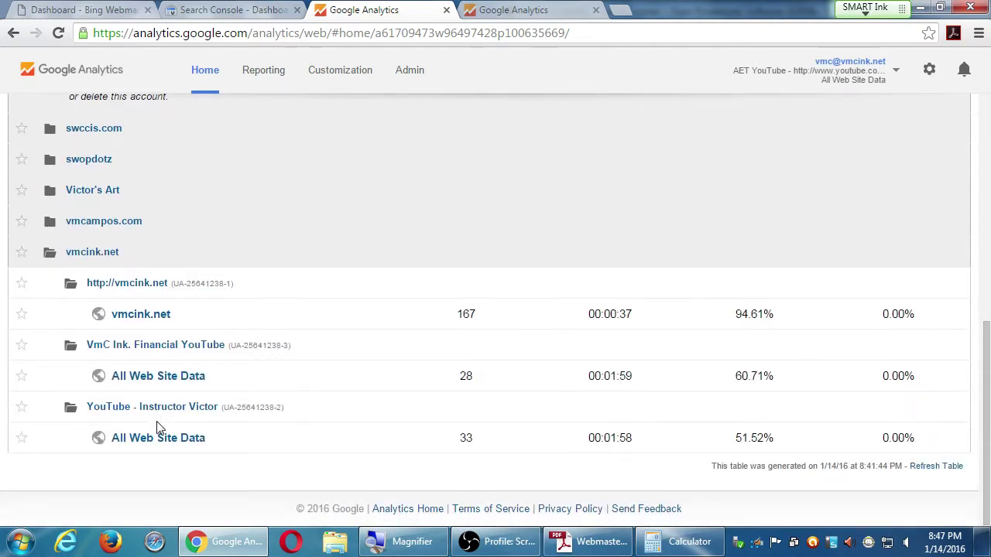
pyautogui.click(140, 258)
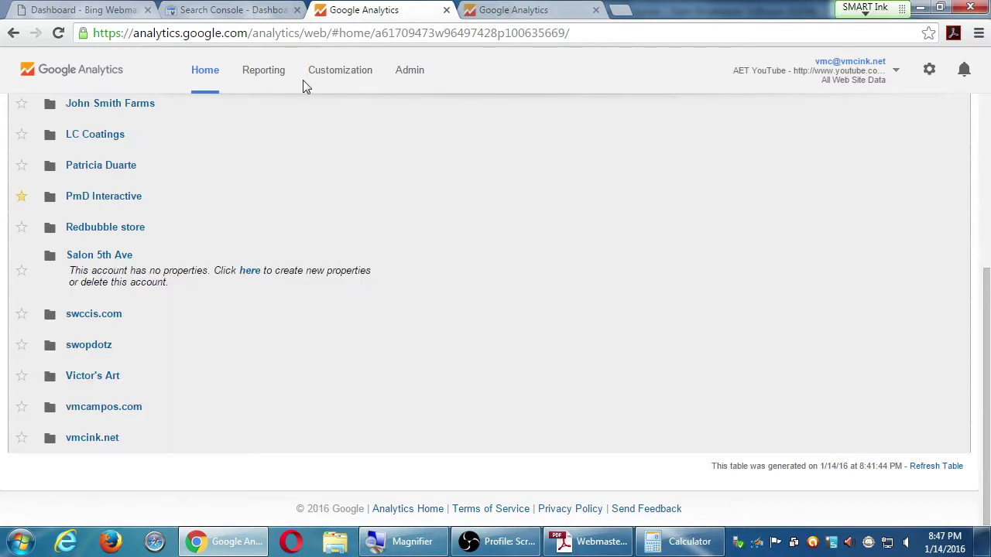
pyautogui.click(492, 9)
pyautogui.scroll(-1, 457, 232)
pyautogui.scroll(-1, 464, 271)
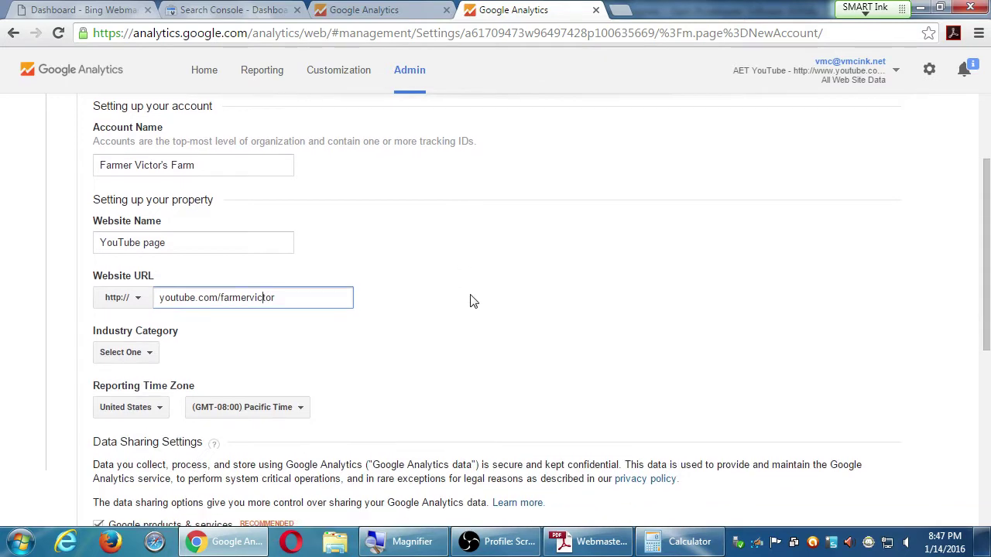
# Choose Other as the New Account form's Industry Category
pyautogui.scroll(1, 464, 301)
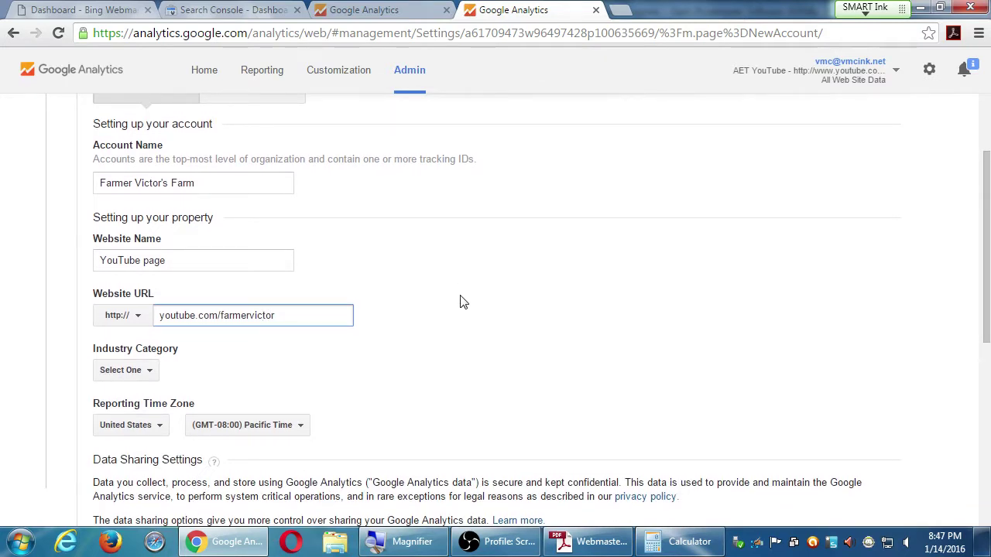
pyautogui.click(138, 371)
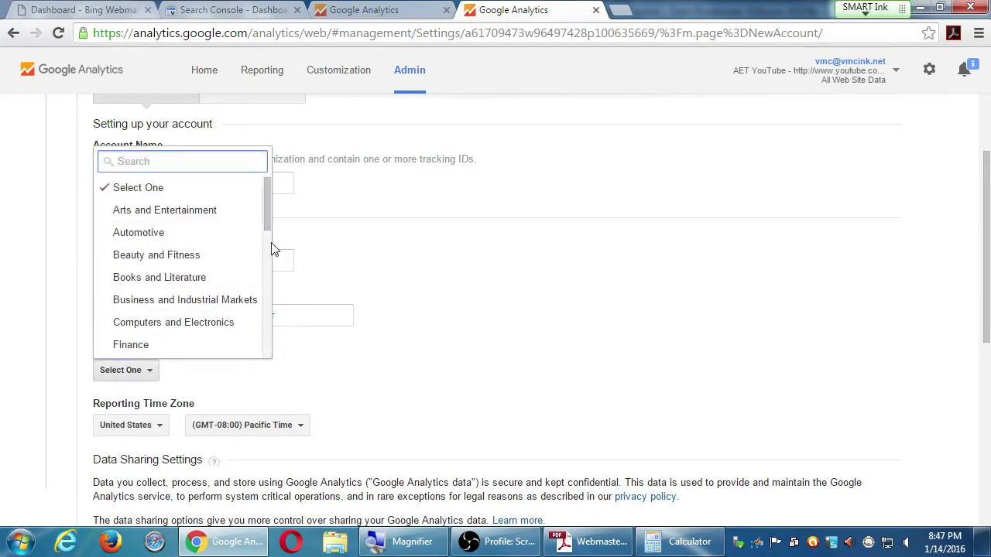
pyautogui.moveTo(269, 232); pyautogui.dragTo(271, 366)
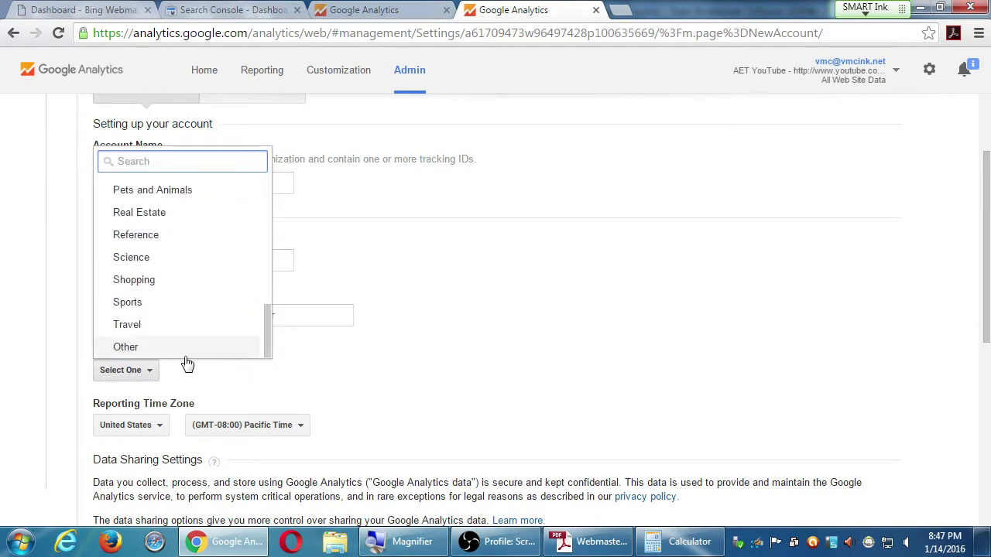
pyautogui.click(152, 356)
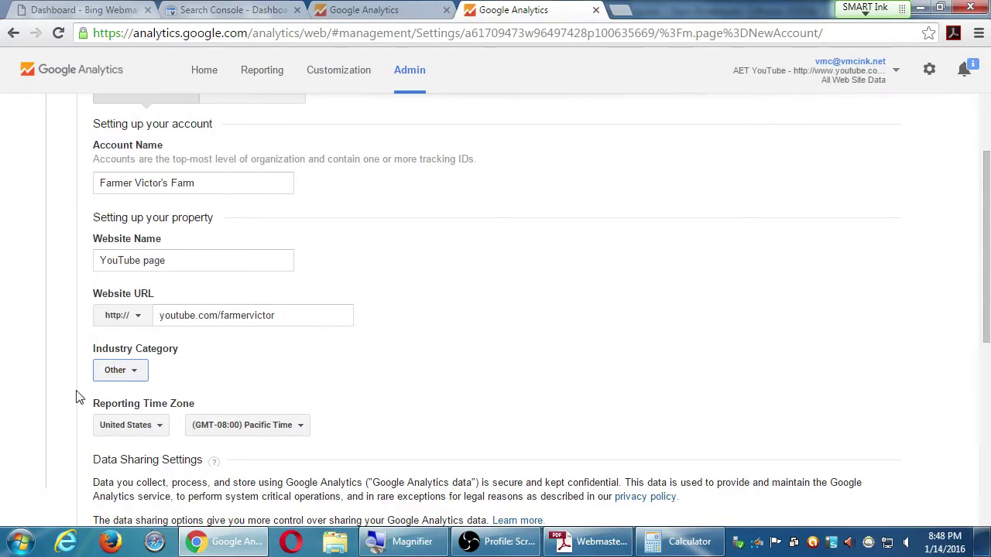
pyautogui.scroll(-1, 76, 400)
pyautogui.scroll(-1, 76, 400)
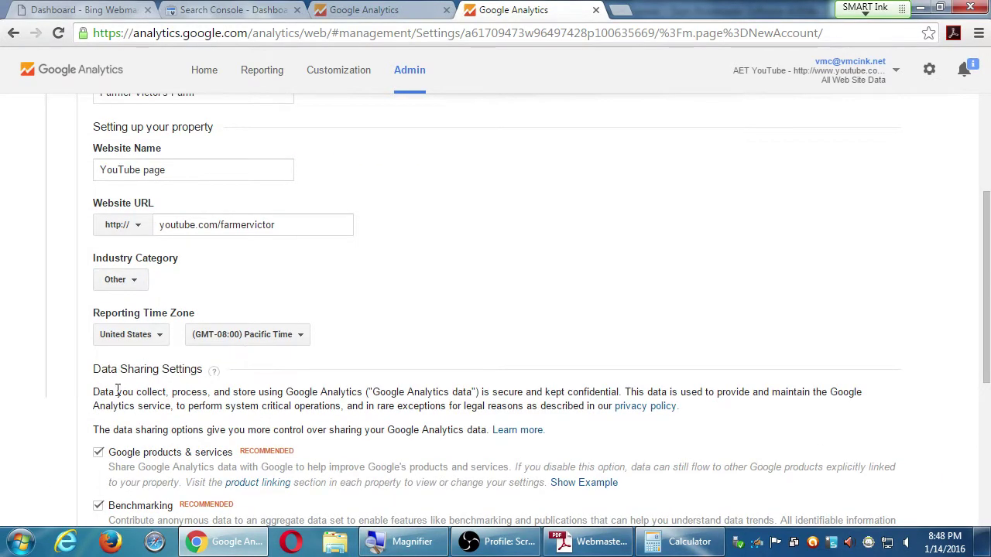
# Turn off the Google products & services and Benchmarking data sharing options
pyautogui.scroll(-1, 248, 348)
pyautogui.scroll(-1, 108, 410)
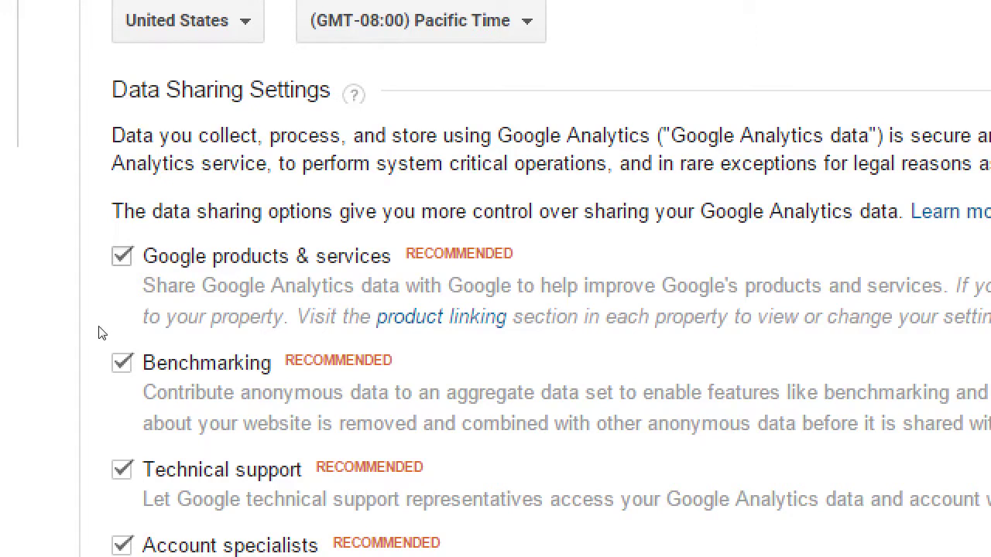
pyautogui.press('space')
pyautogui.click(121, 363)
# Turn off Technical support and Account specialists sharing, then submit for a tracking ID
pyautogui.scroll(-2, 108, 389)
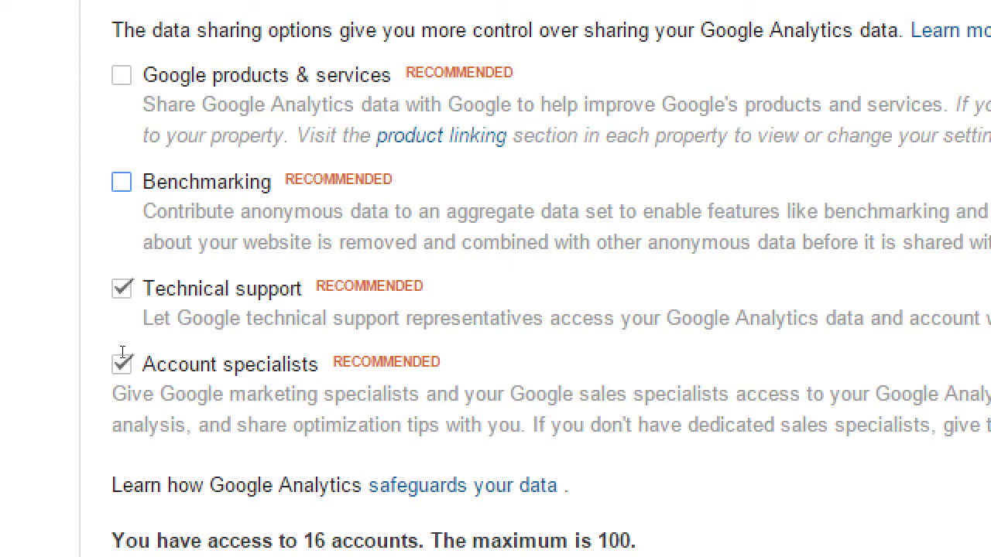
pyautogui.press('Tab')
pyautogui.press('space')
pyautogui.press('Tab')
pyautogui.press('space')
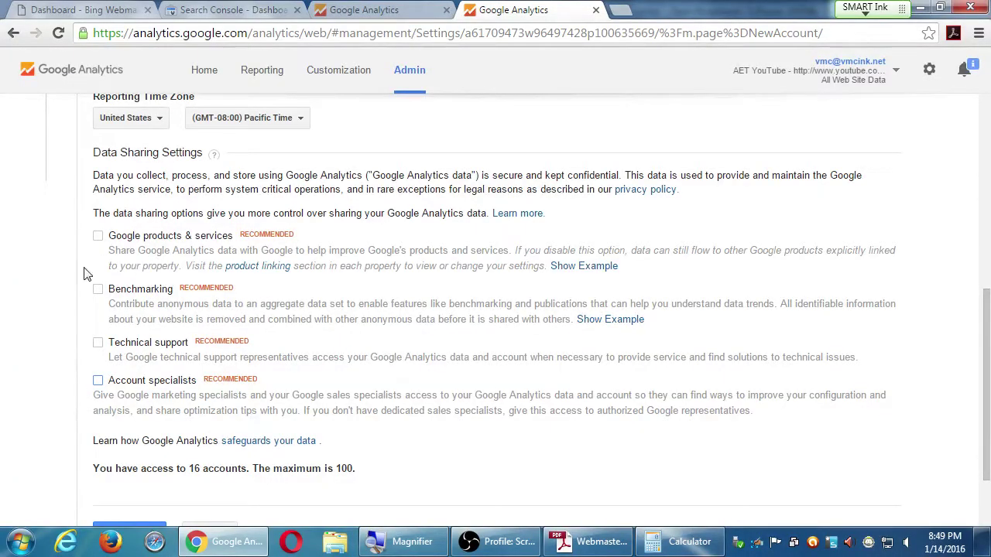
pyautogui.scroll(-3, 99, 295)
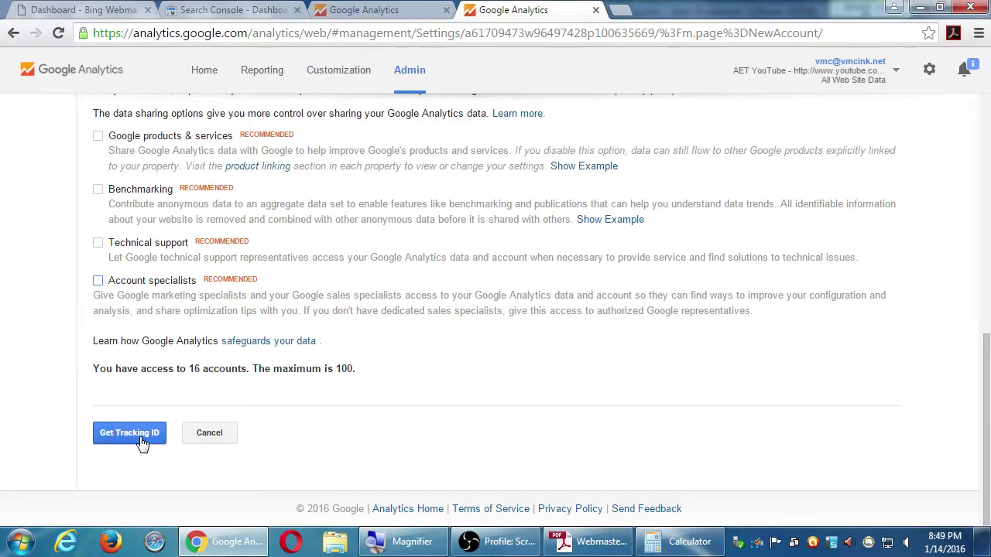
pyautogui.click(142, 440)
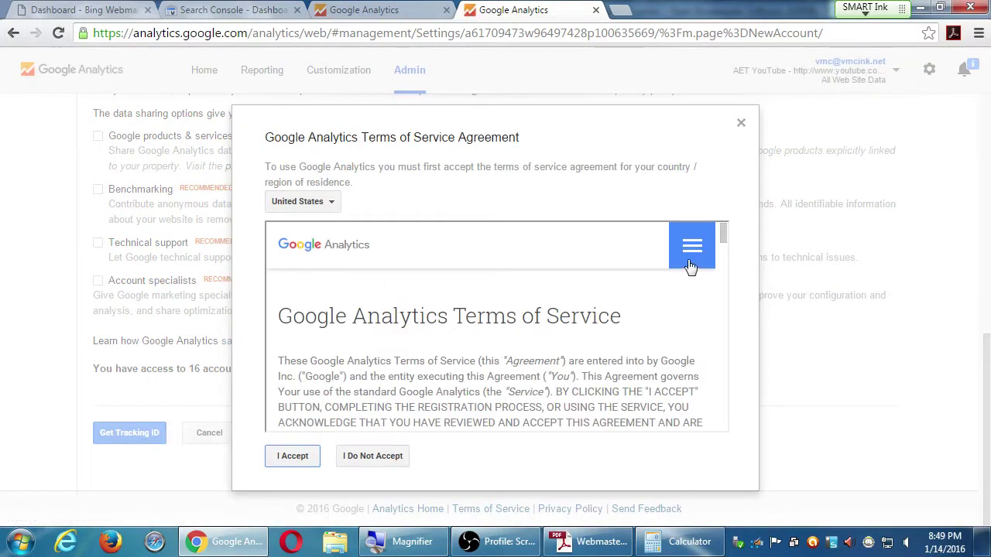
# Scroll the Google Analytics Terms of Service to the bottom and accept them
pyautogui.moveTo(723, 236)
pyautogui.mouseDown()
pyautogui.moveTo(728, 409)
pyautogui.moveTo(727, 250)
pyautogui.moveTo(736, 374)
pyautogui.moveTo(730, 460)
pyautogui.moveTo(739, 227)
pyautogui.mouseUp()
pyautogui.click(711, 320)
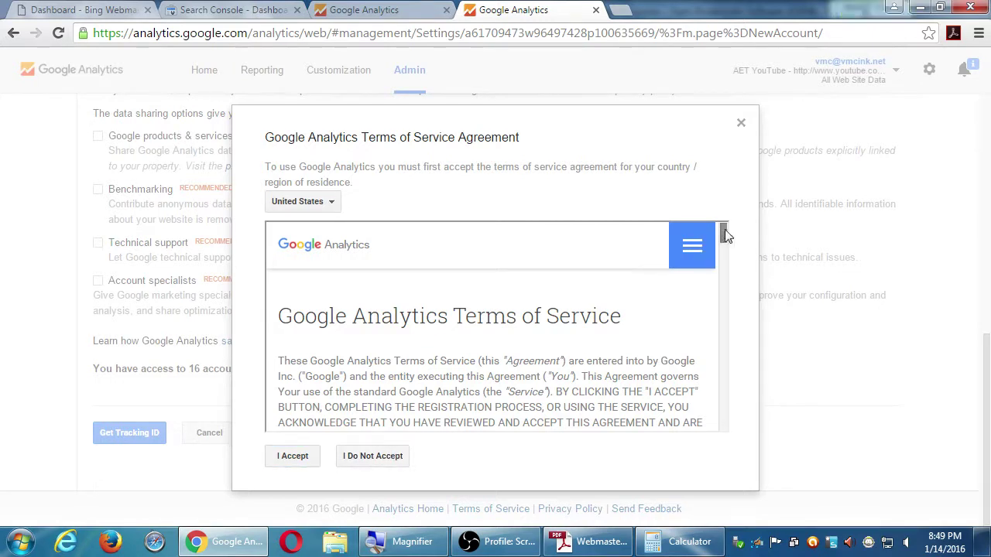
pyautogui.moveTo(724, 229); pyautogui.dragTo(723, 433)
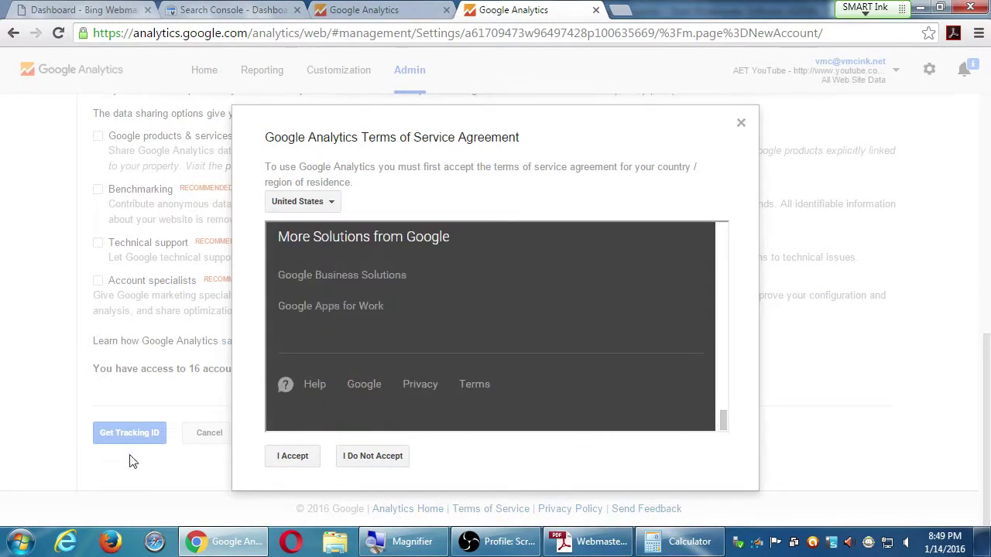
pyautogui.click(292, 456)
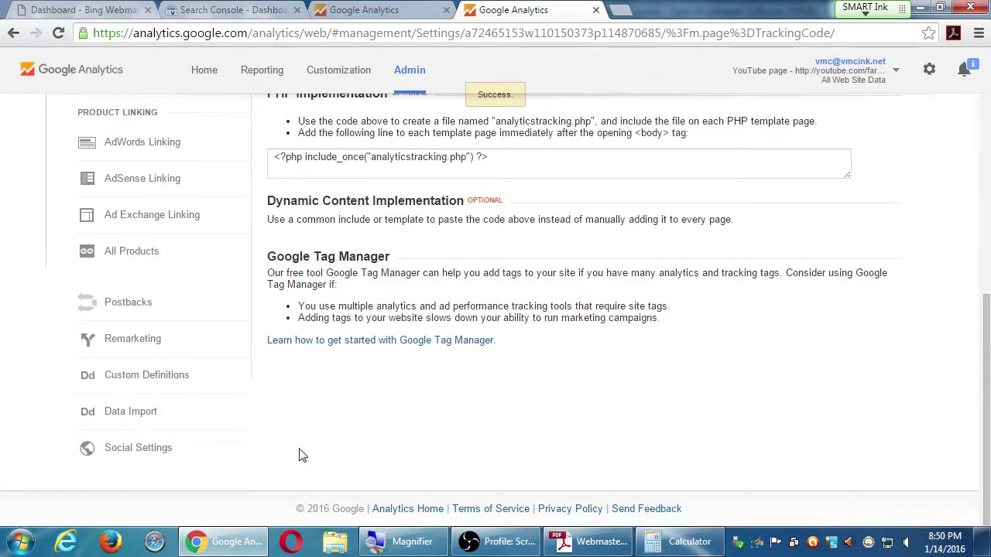
pyautogui.scroll(3, 298, 455)
pyautogui.scroll(3, 301, 455)
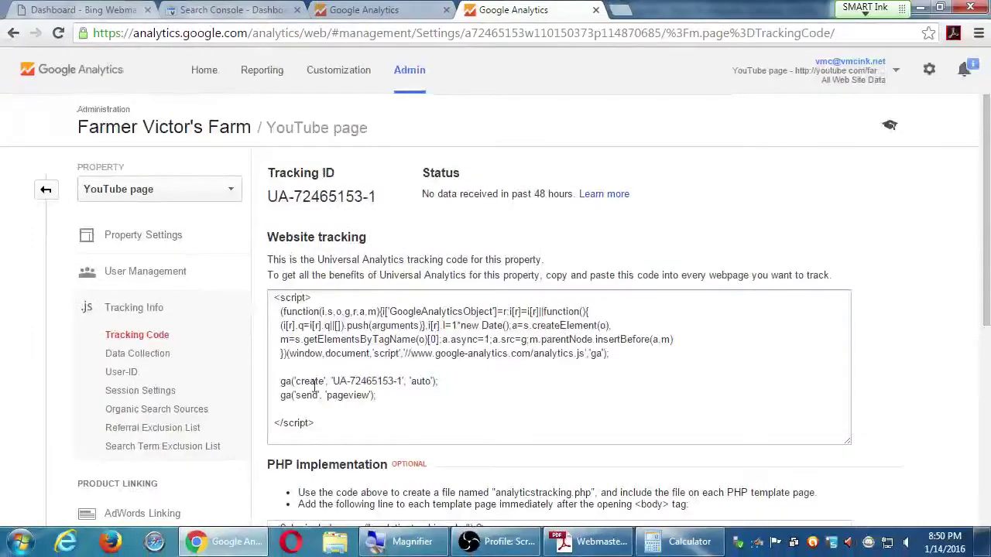
pyautogui.click(313, 387)
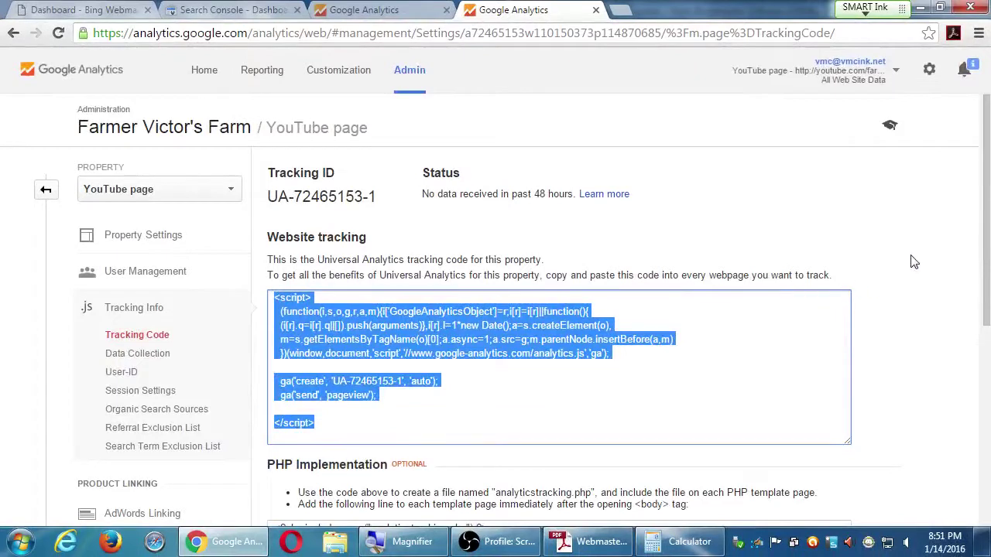
pyautogui.click(913, 262)
pyautogui.scroll(-1, 937, 267)
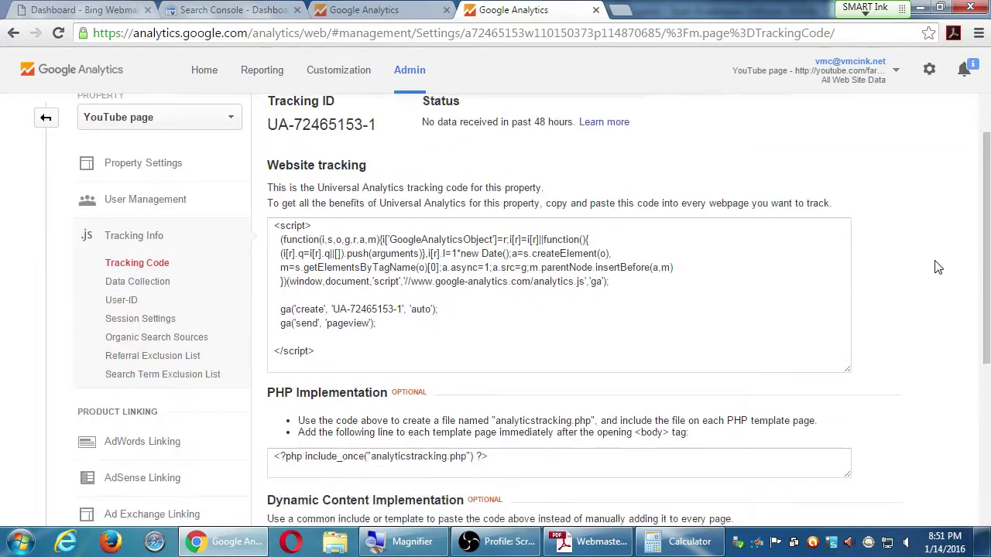
pyautogui.scroll(-2, 935, 268)
pyautogui.scroll(3, 932, 265)
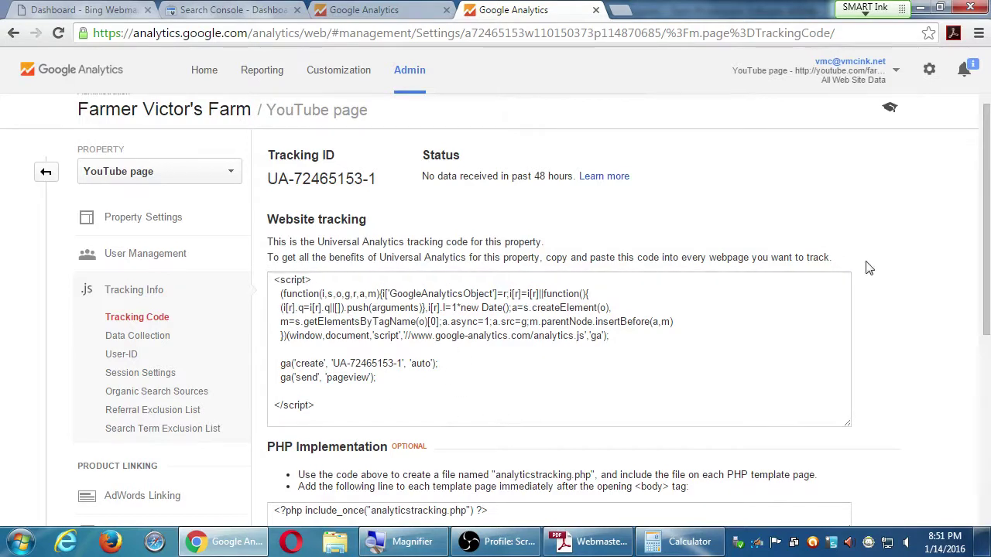
pyautogui.scroll(1, 900, 246)
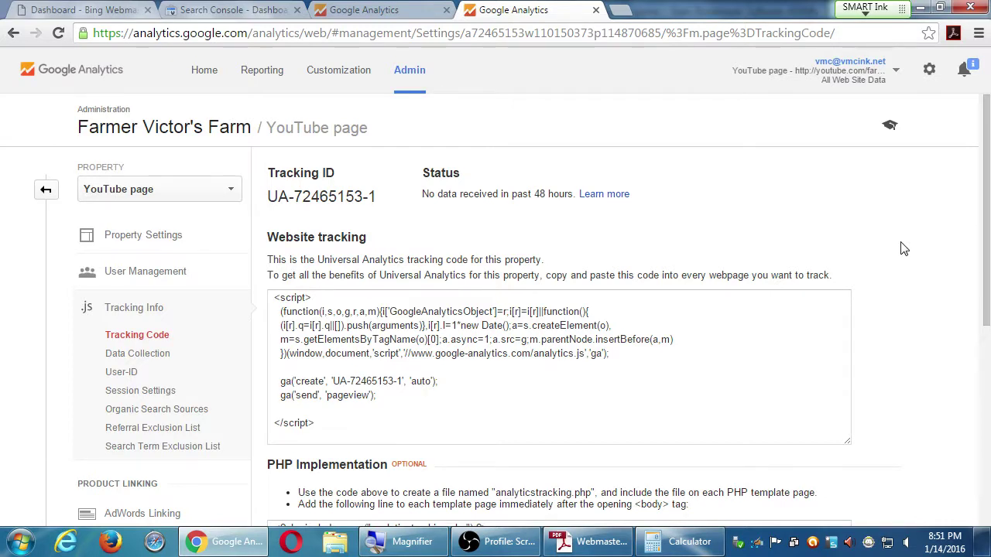
pyautogui.scroll(-2, 898, 249)
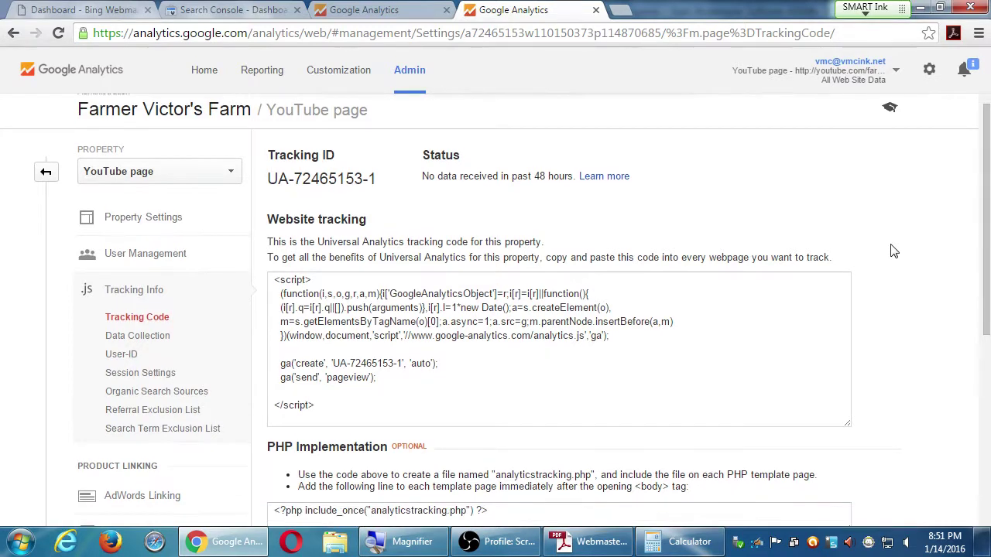
pyautogui.scroll(-4, 894, 250)
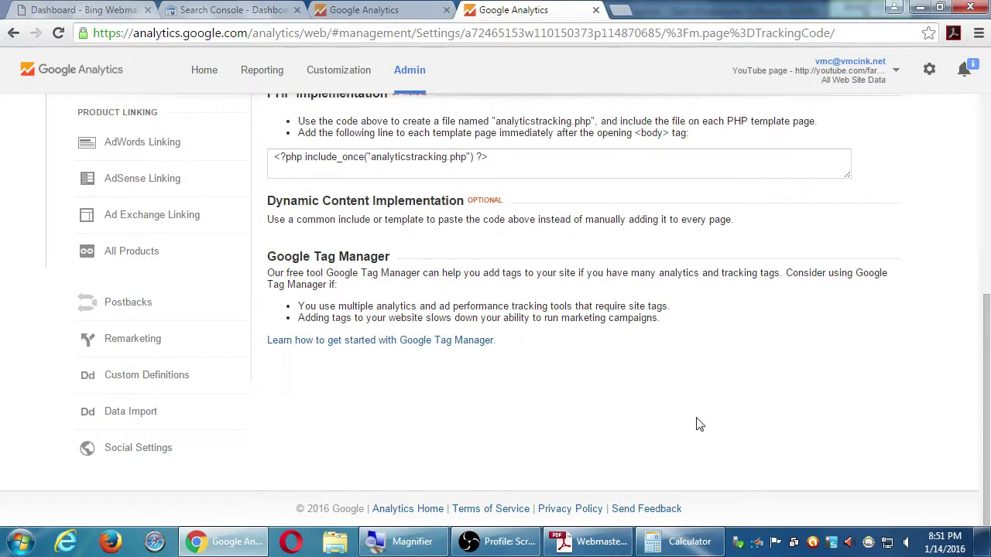
pyautogui.scroll(5, 695, 422)
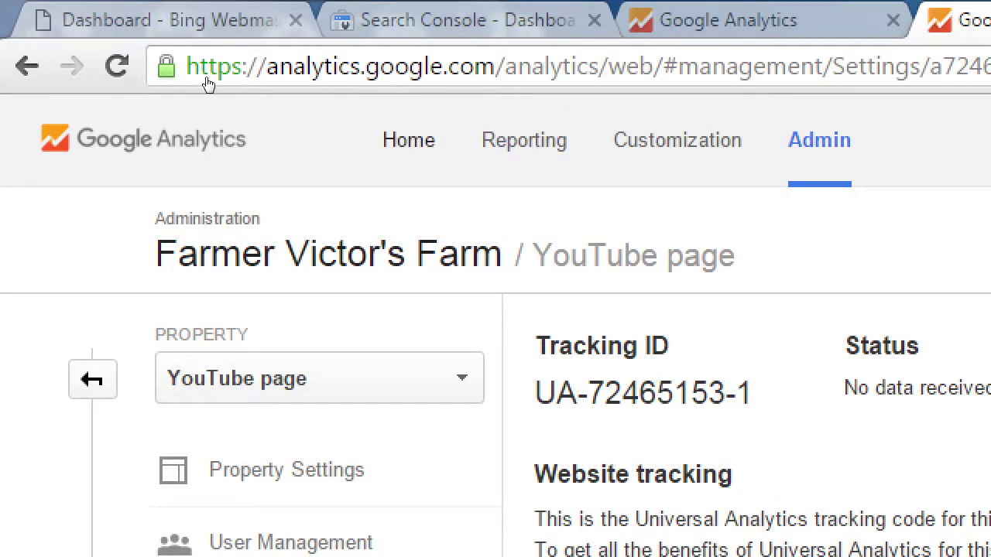
# Go back from the Tracking Code page to the Admin overview for Farmer Victor's Farm
pyautogui.hotkey('alt', 'Left')
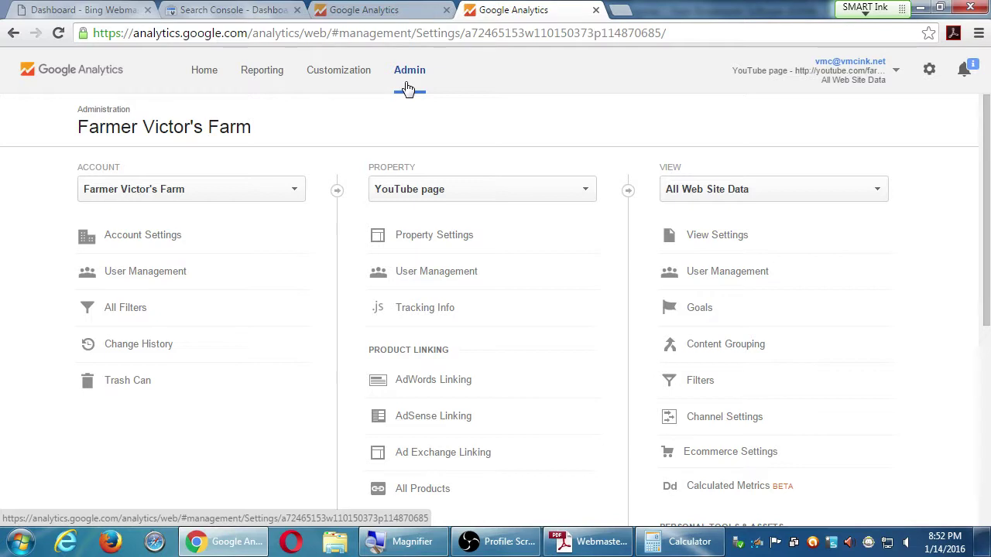
pyautogui.click(275, 189)
pyautogui.scroll(-5, 244, 277)
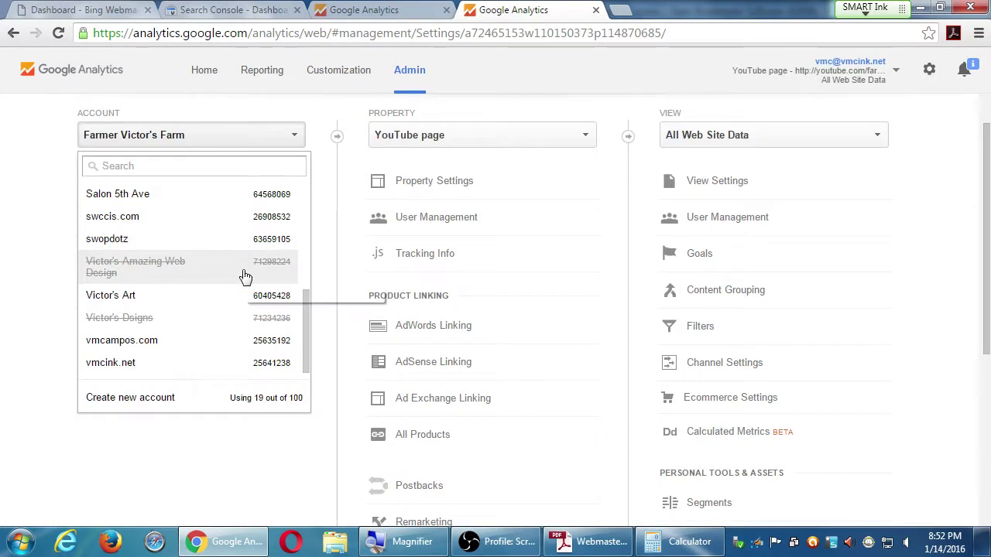
pyautogui.click(52, 238)
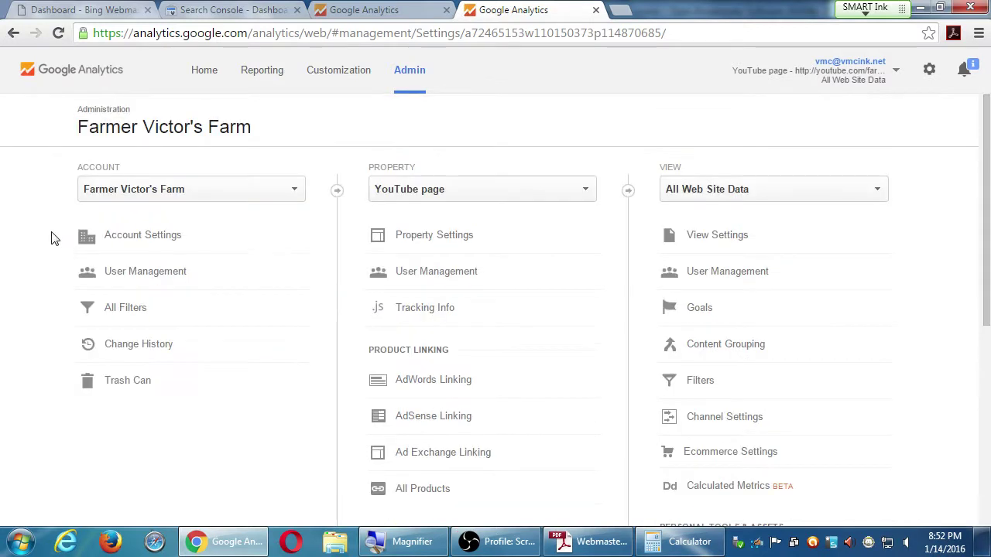
pyautogui.click(181, 201)
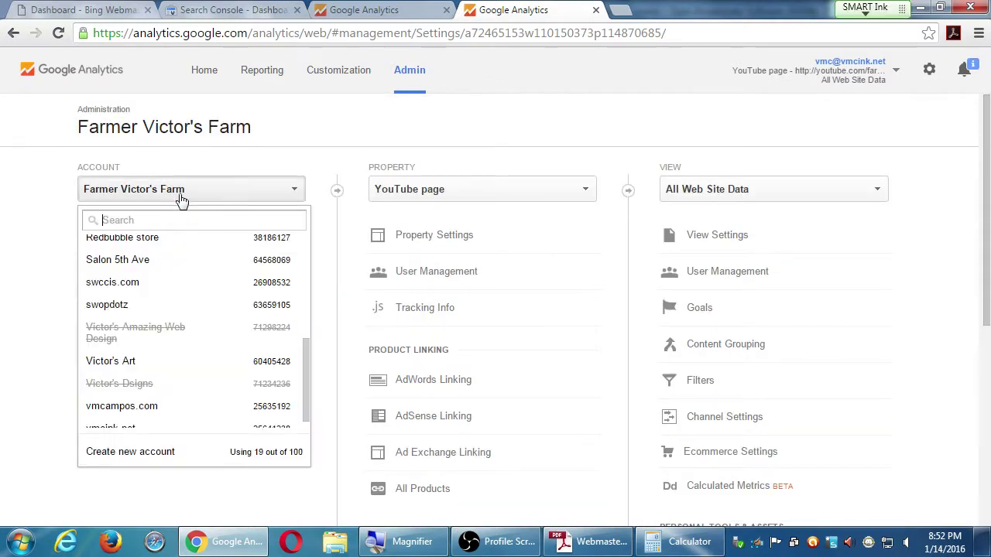
pyautogui.click(60, 318)
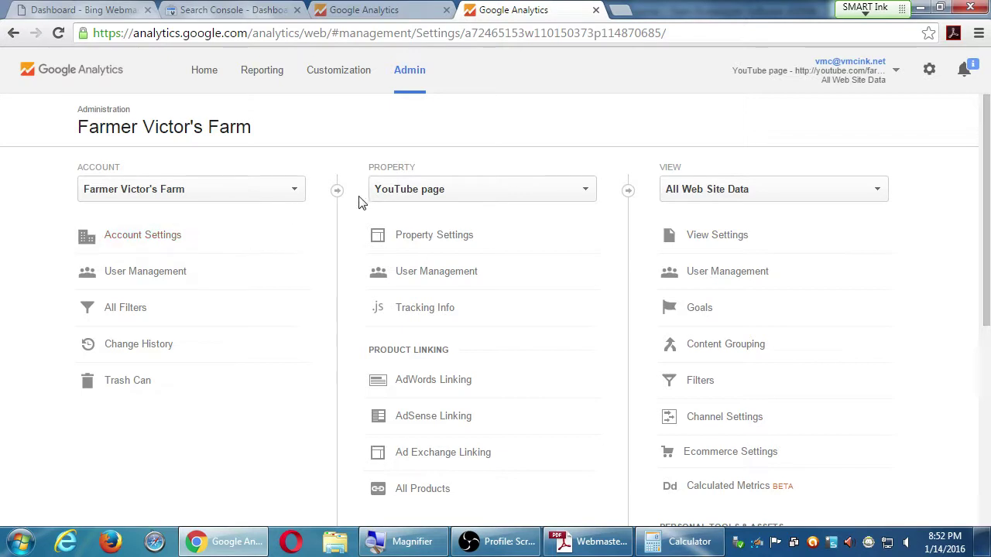
pyautogui.click(415, 192)
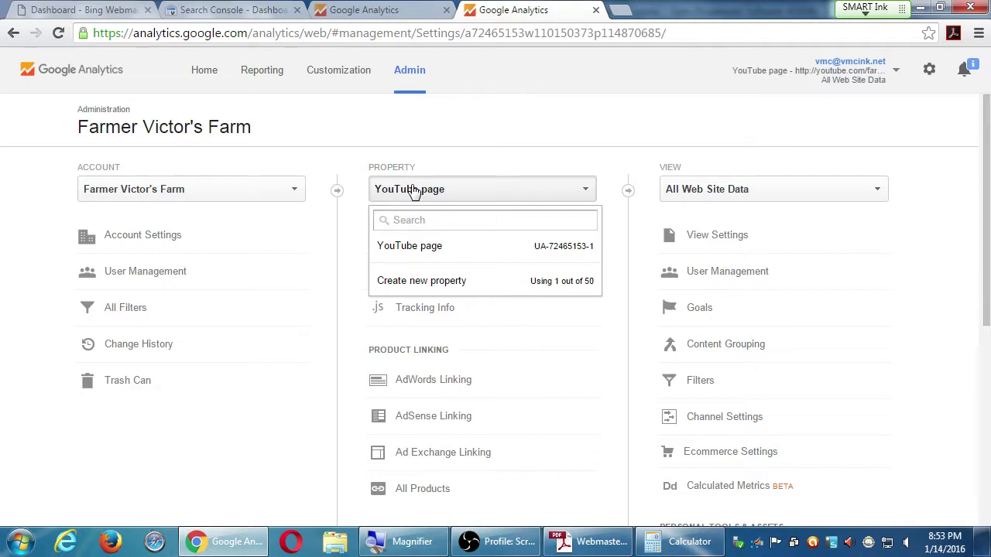
pyautogui.click(457, 135)
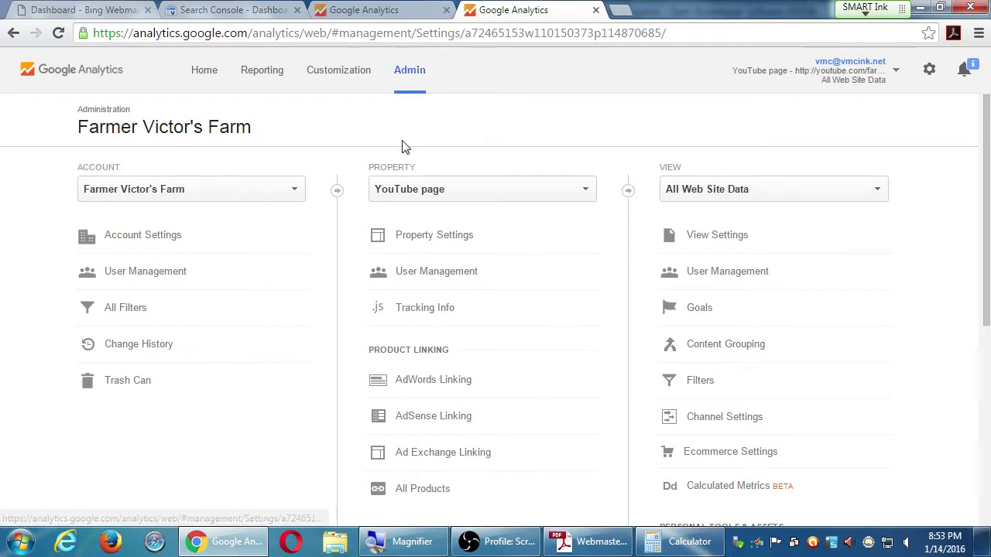
pyautogui.moveTo(380, 165); pyautogui.dragTo(410, 167)
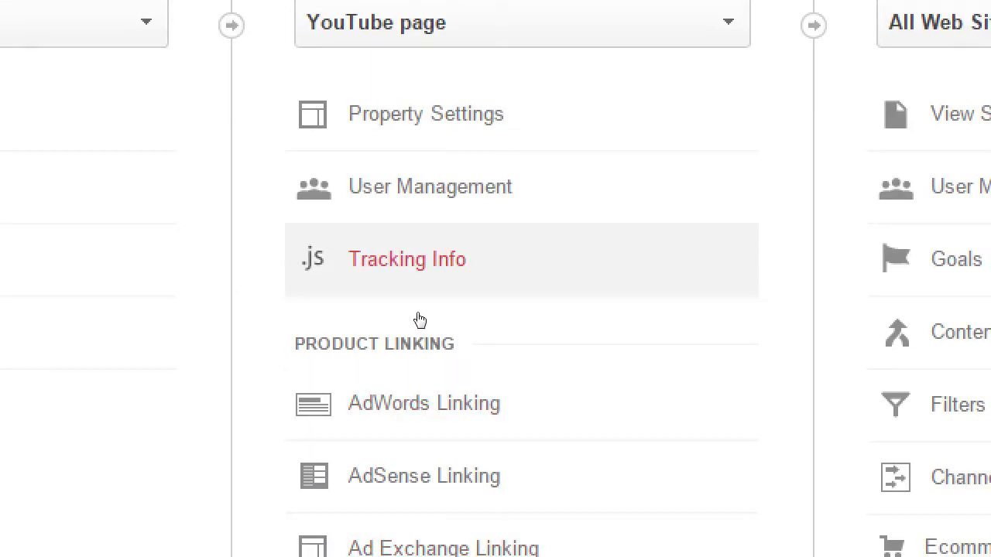
# Open the YouTube page property's Tracking Code page (UA-72465153-1) and restore the OBS window
pyautogui.click(418, 319)
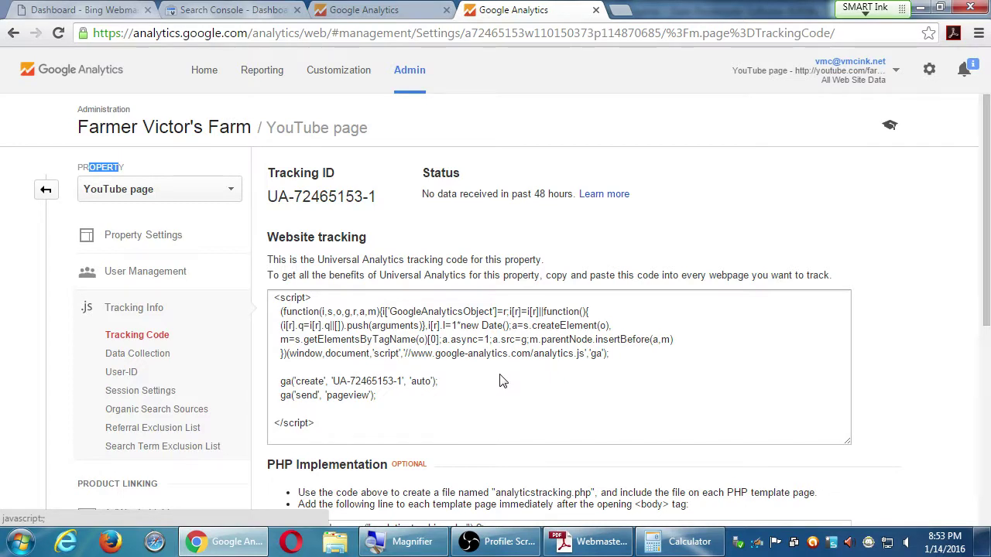
pyautogui.click(45, 192)
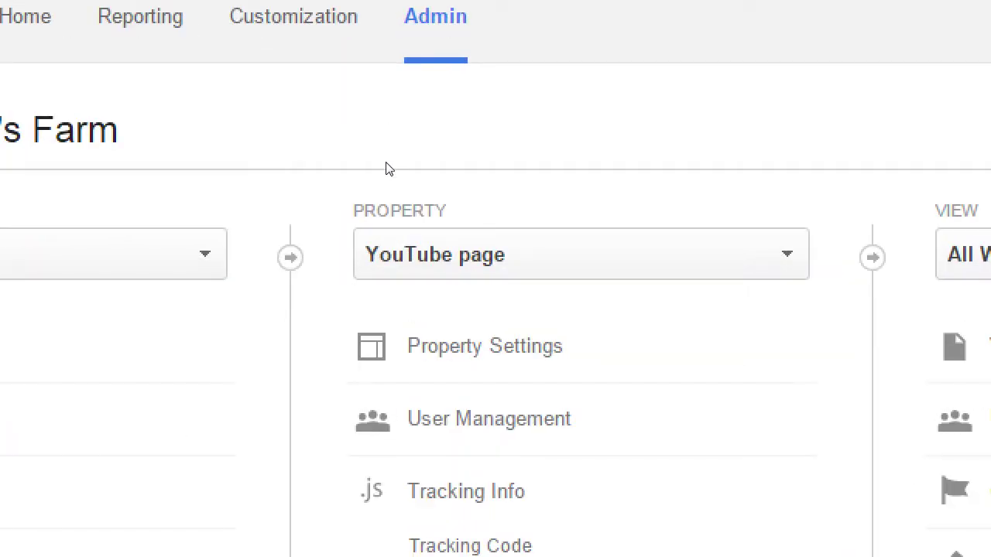
pyautogui.moveTo(389, 169); pyautogui.dragTo(420, 168)
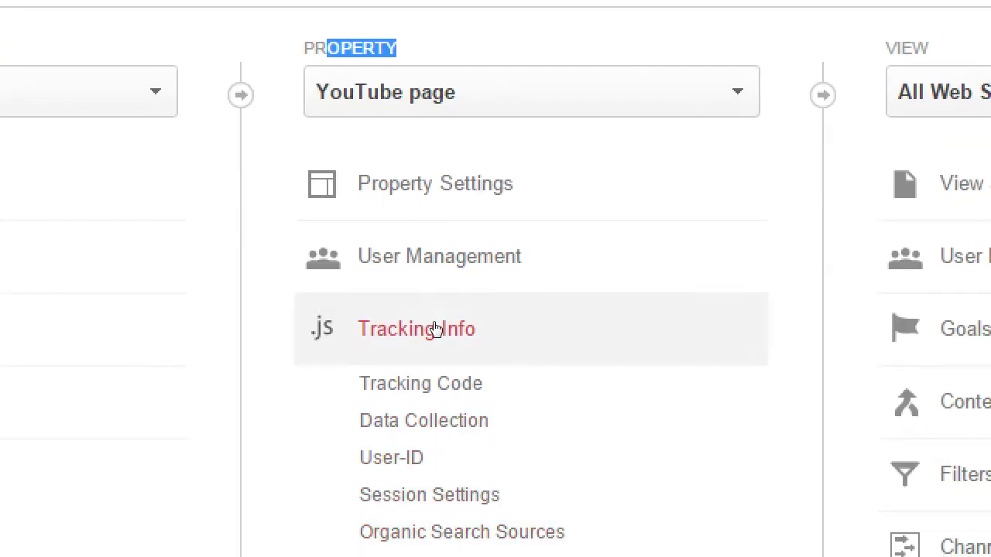
pyautogui.click(435, 323)
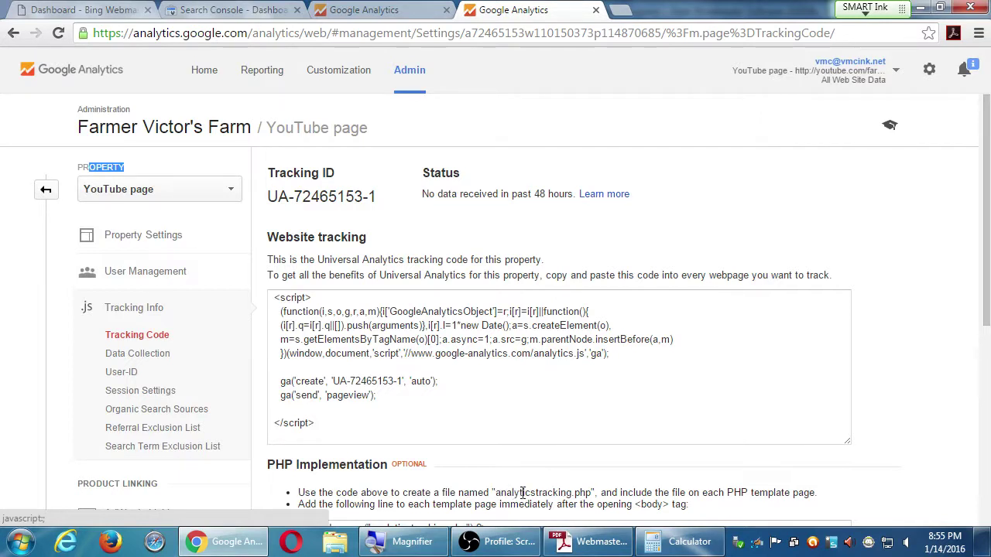
pyautogui.click(507, 545)
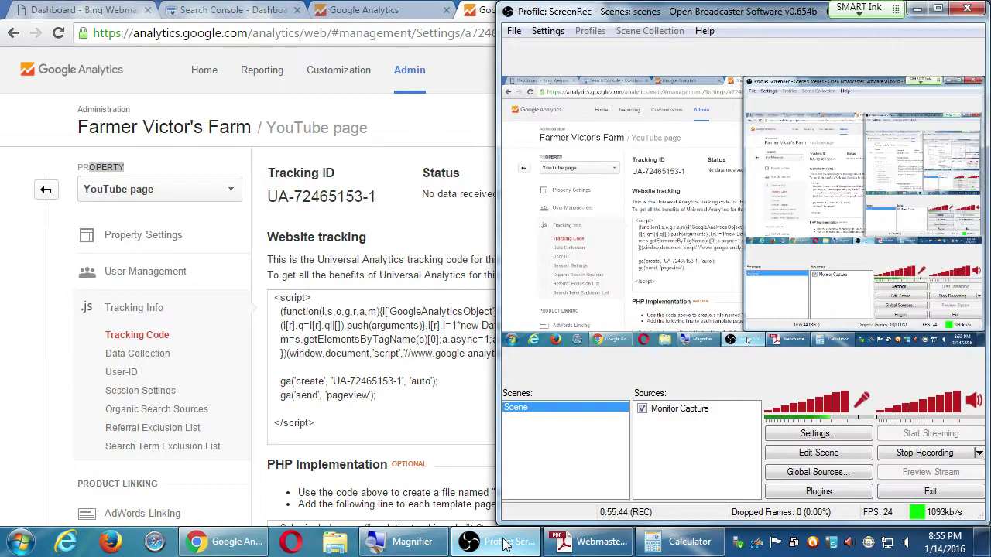